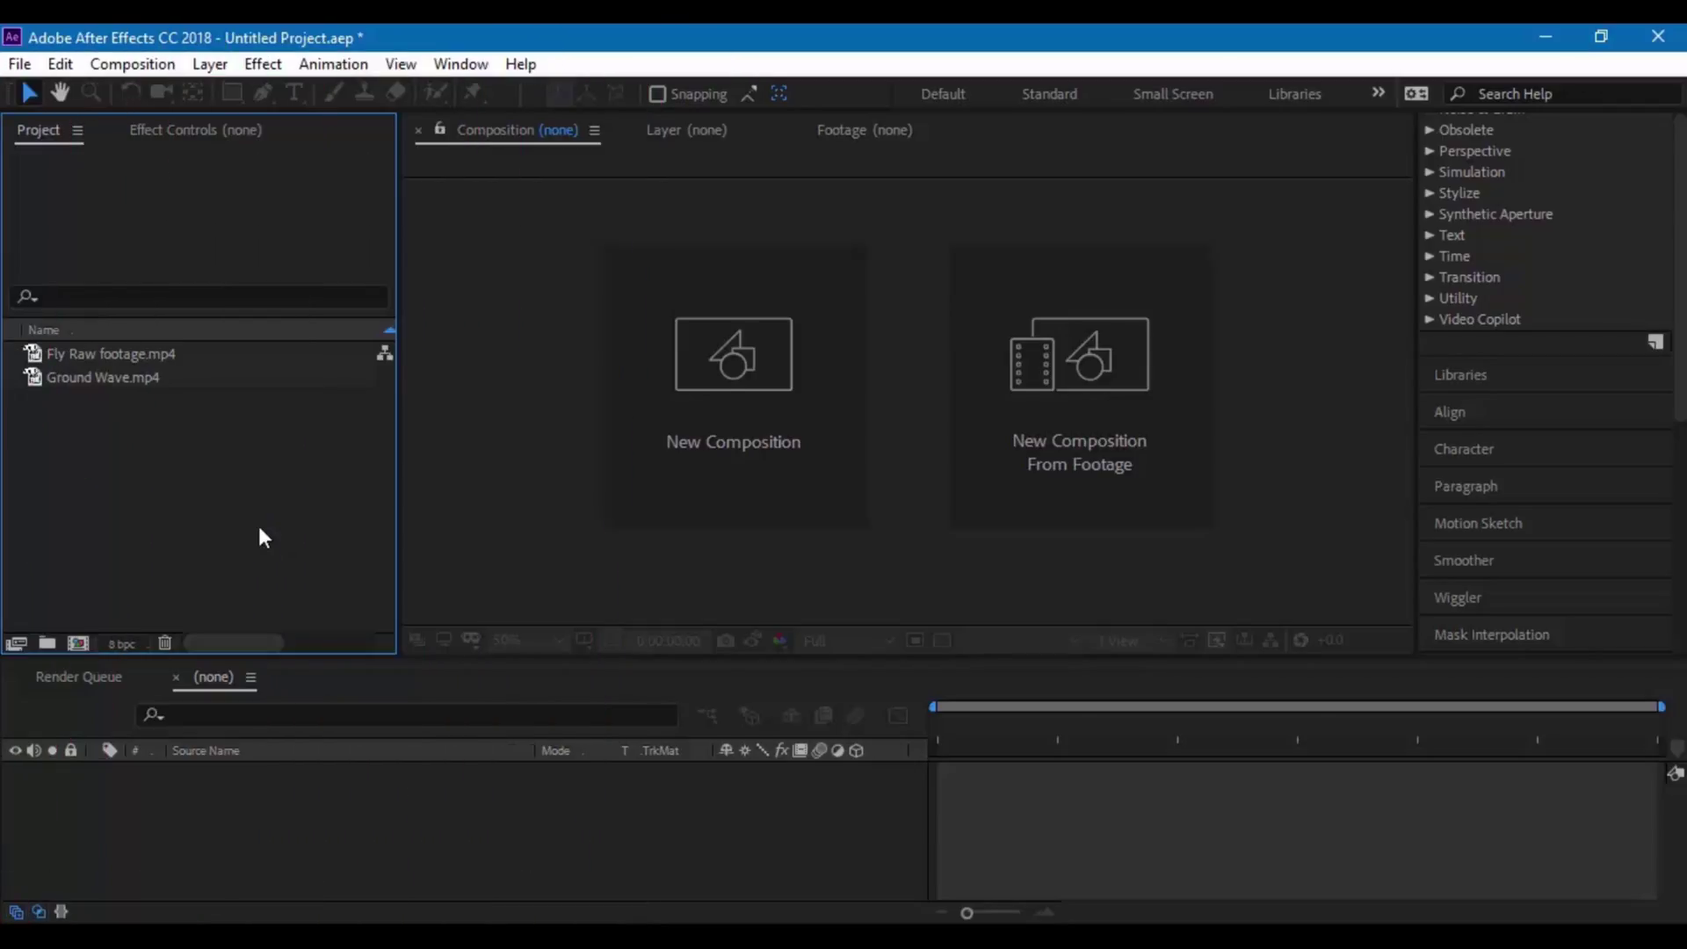
Open Fly Raw footage.mp4 for preview, play it through and scrub to the empty background near its end
double_click(128, 354)
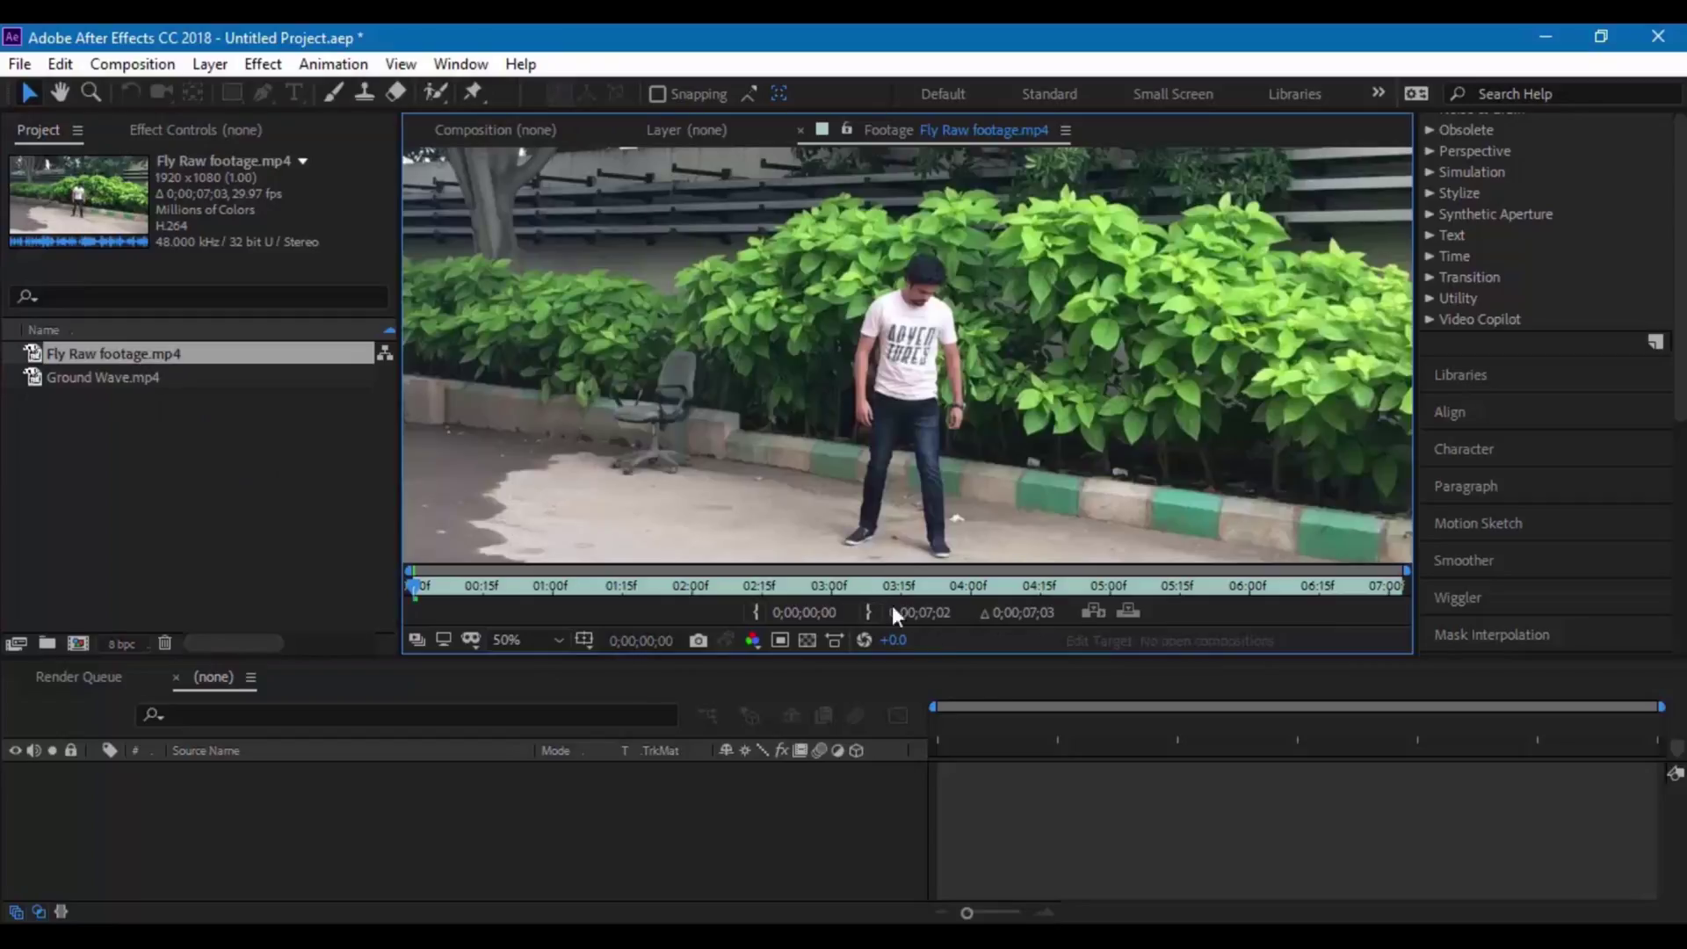
scroll(626, 408, down, 2)
key(space)
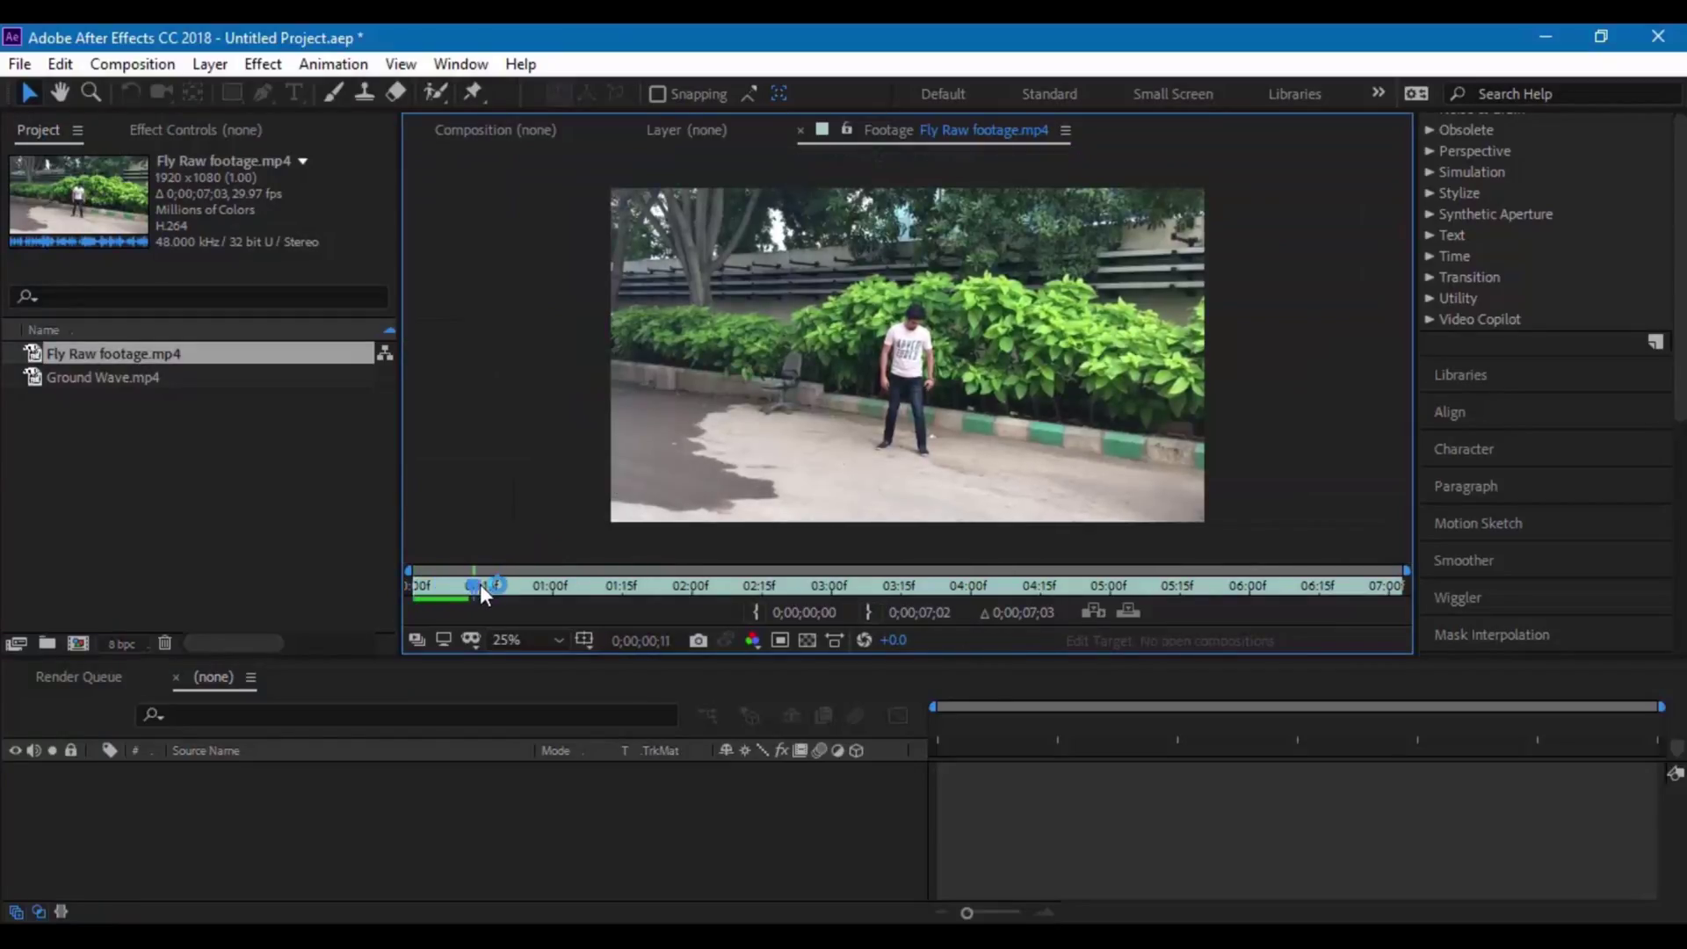
click(541, 565)
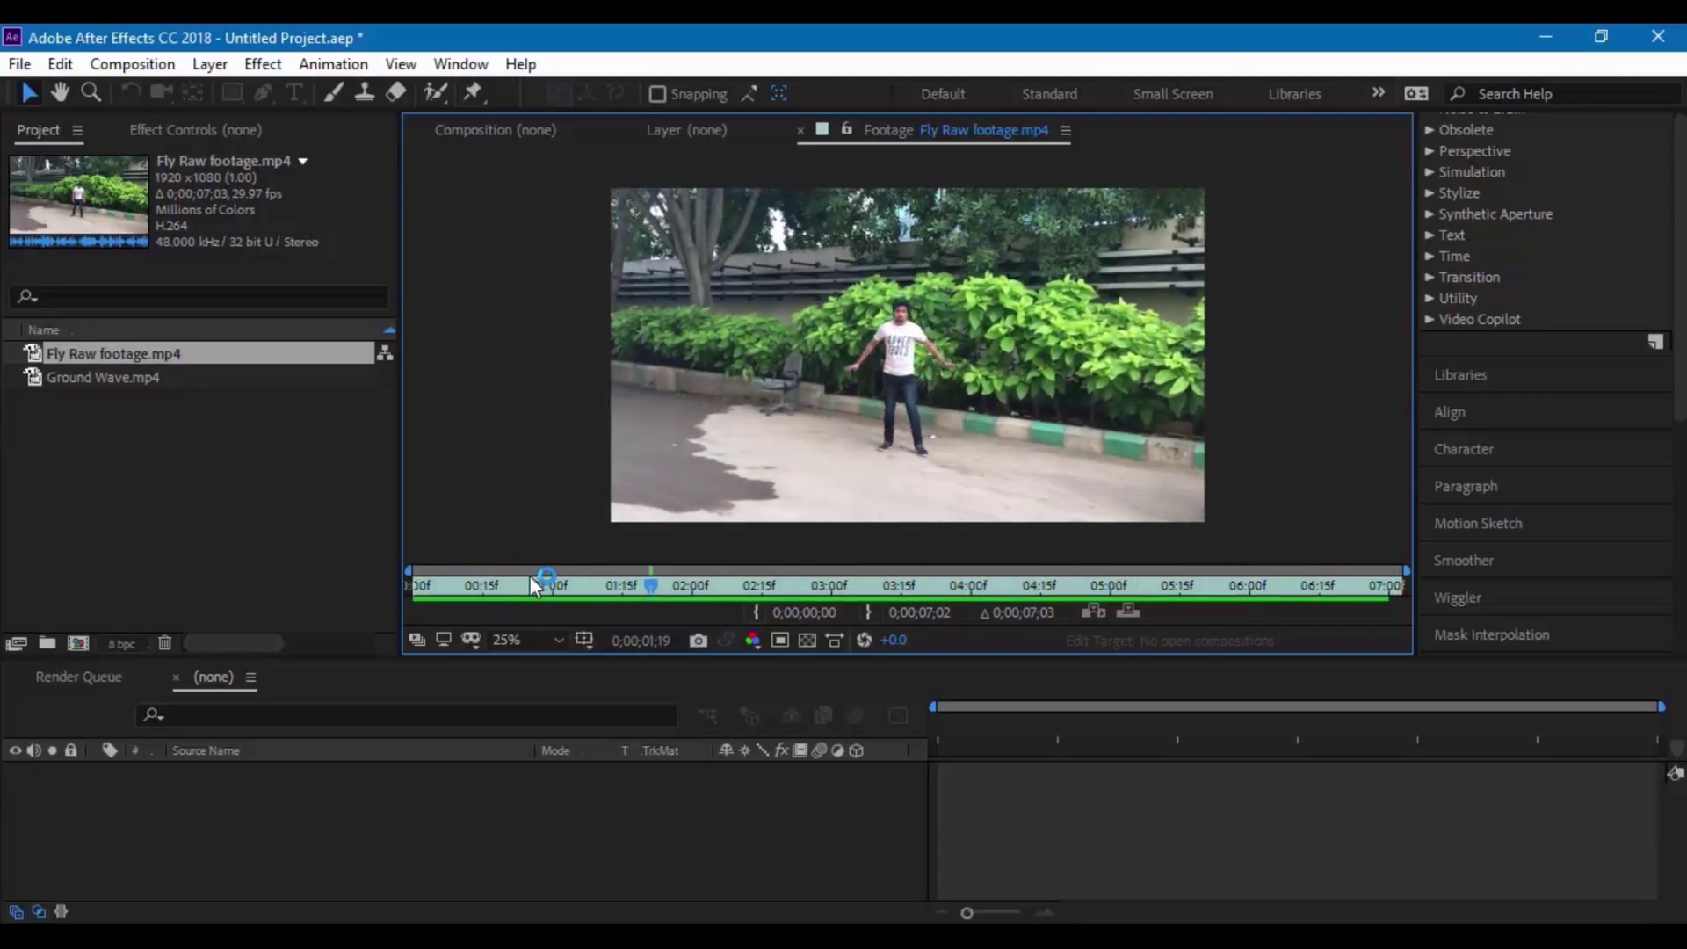
key(space)
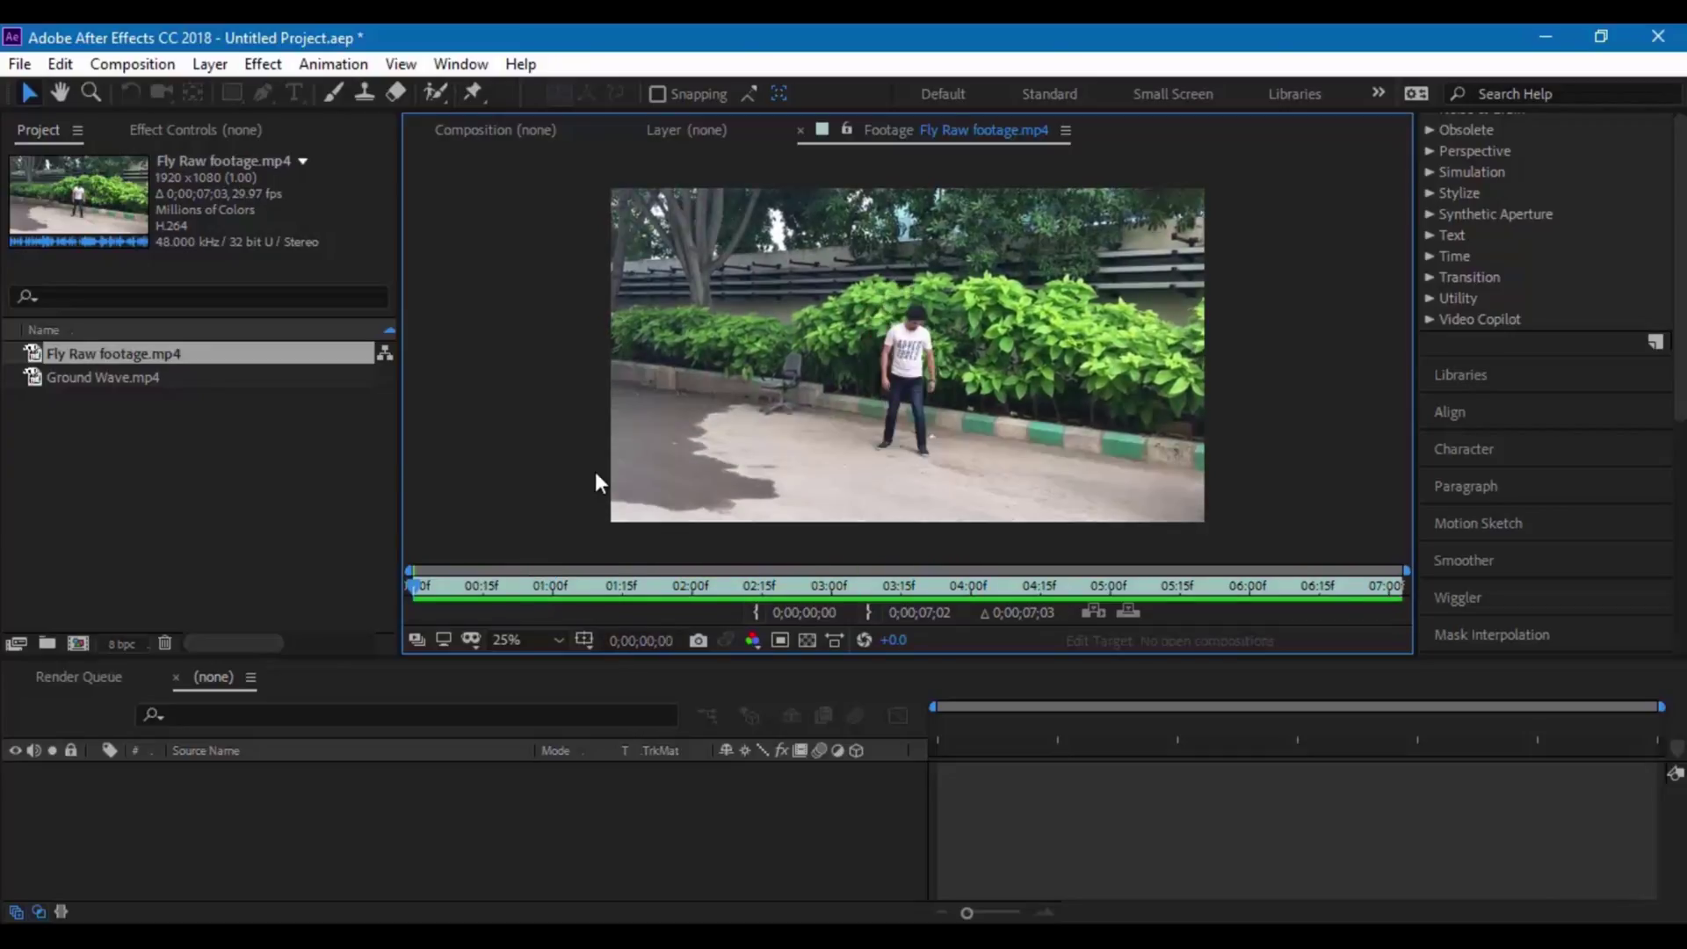
click(1274, 586)
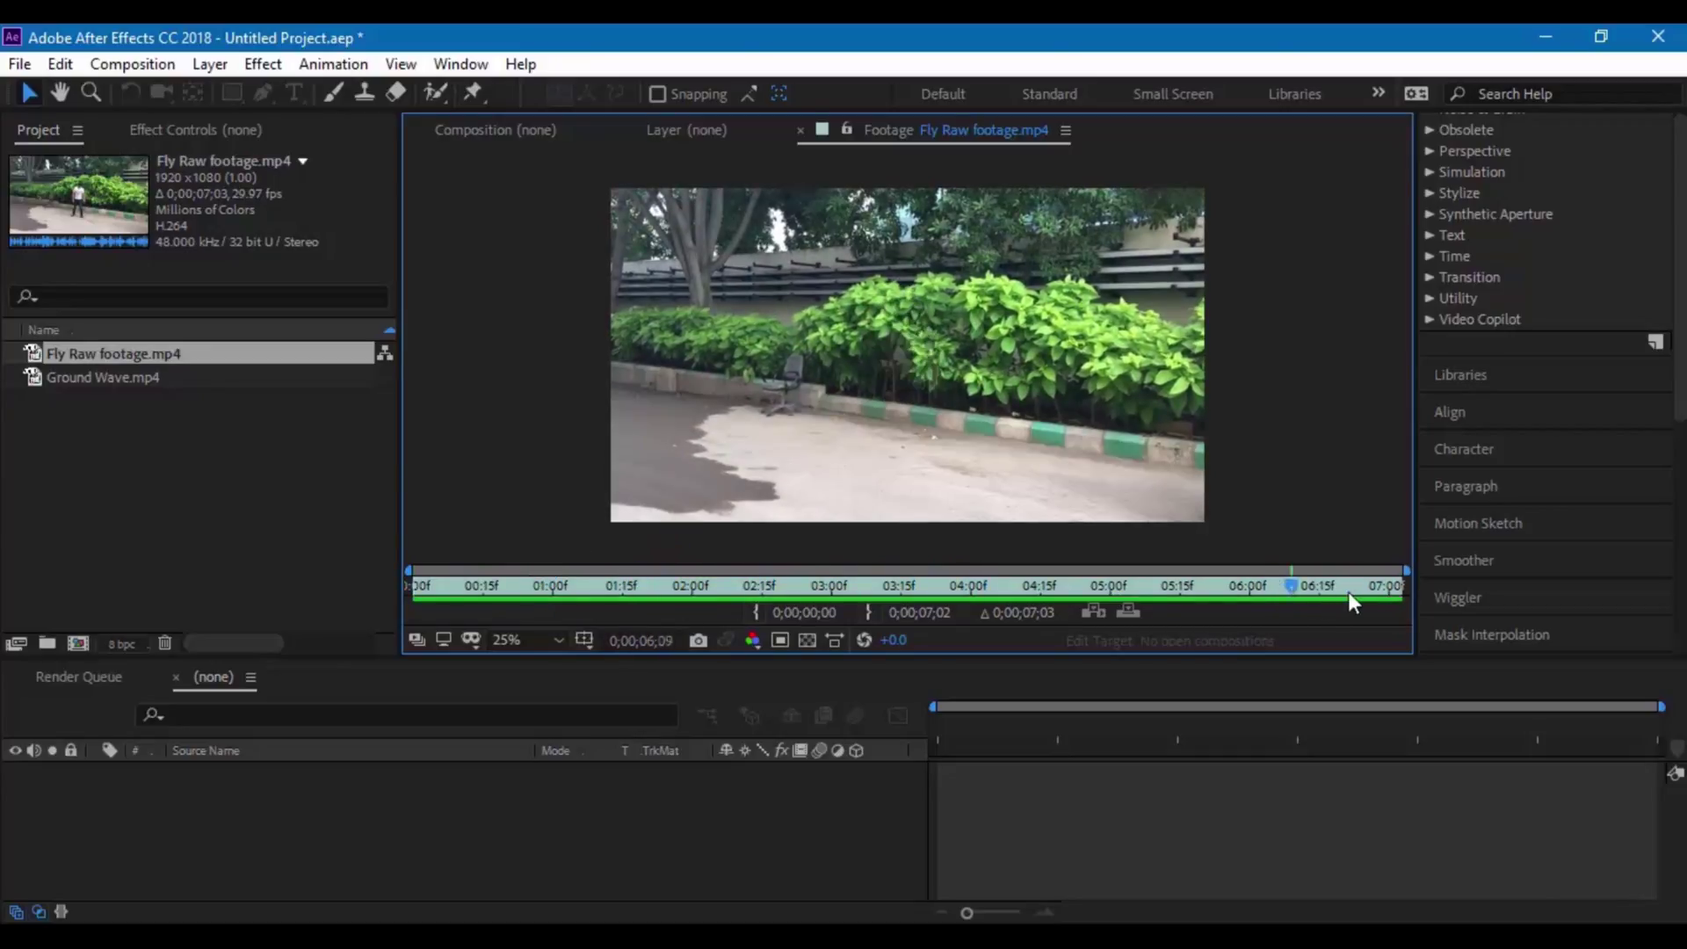
drag(1235, 593, 1370, 594)
Create a new composition from Fly Raw footage.mp4
click(143, 445)
click(95, 352)
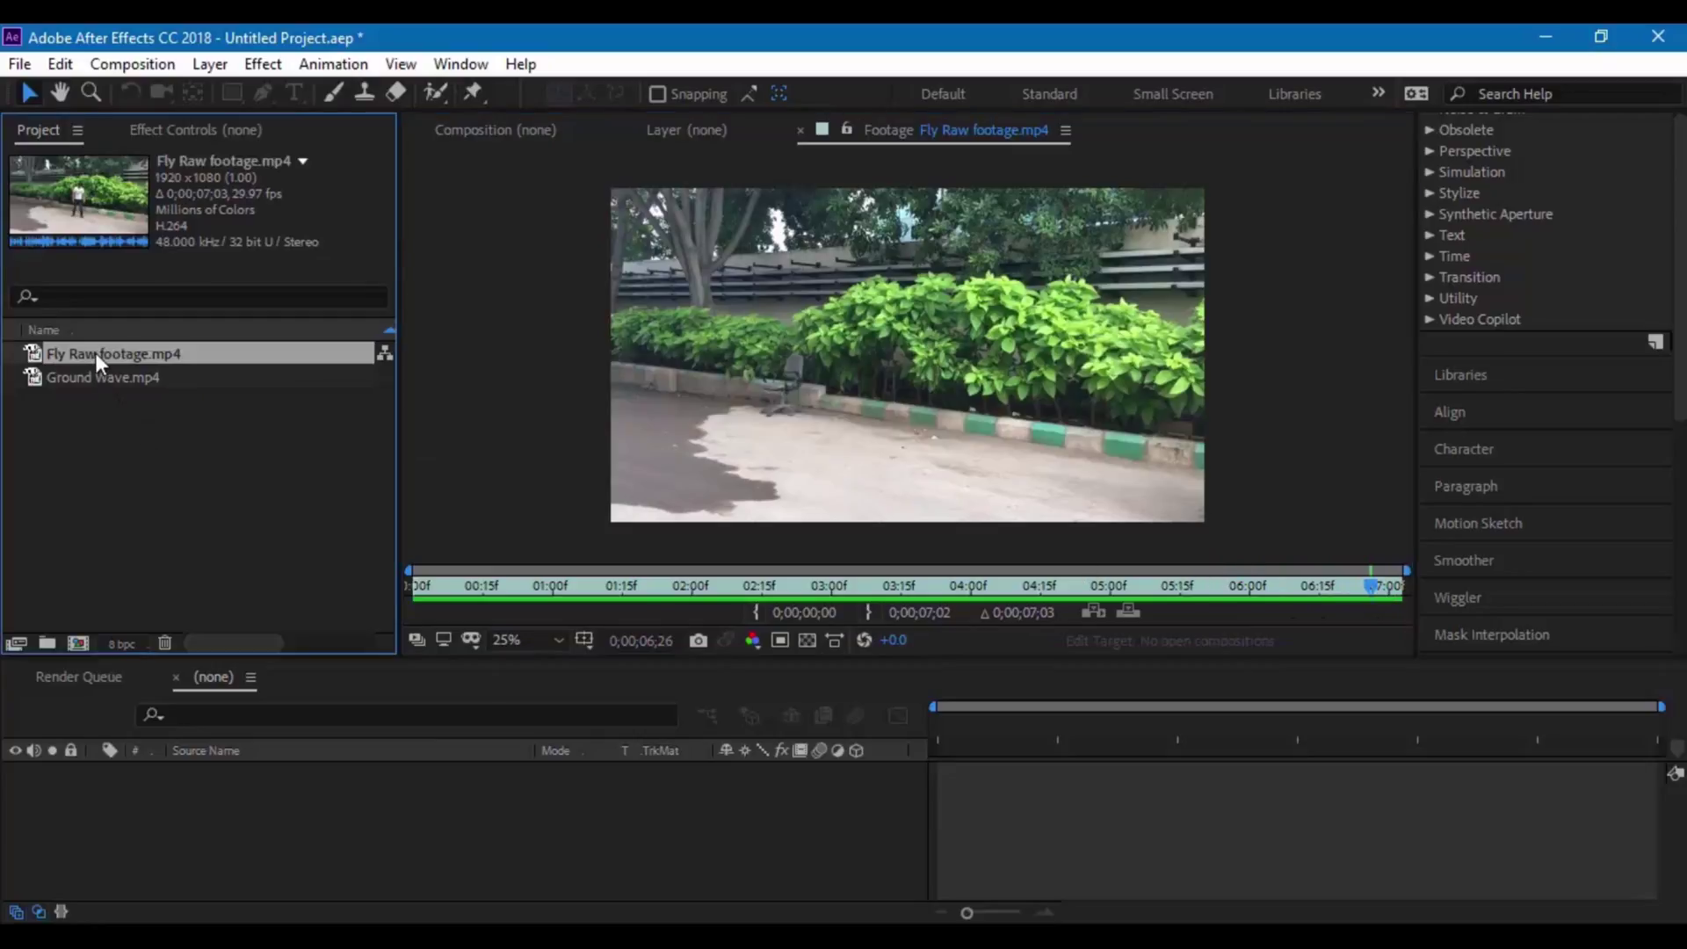
drag(92, 348, 77, 643)
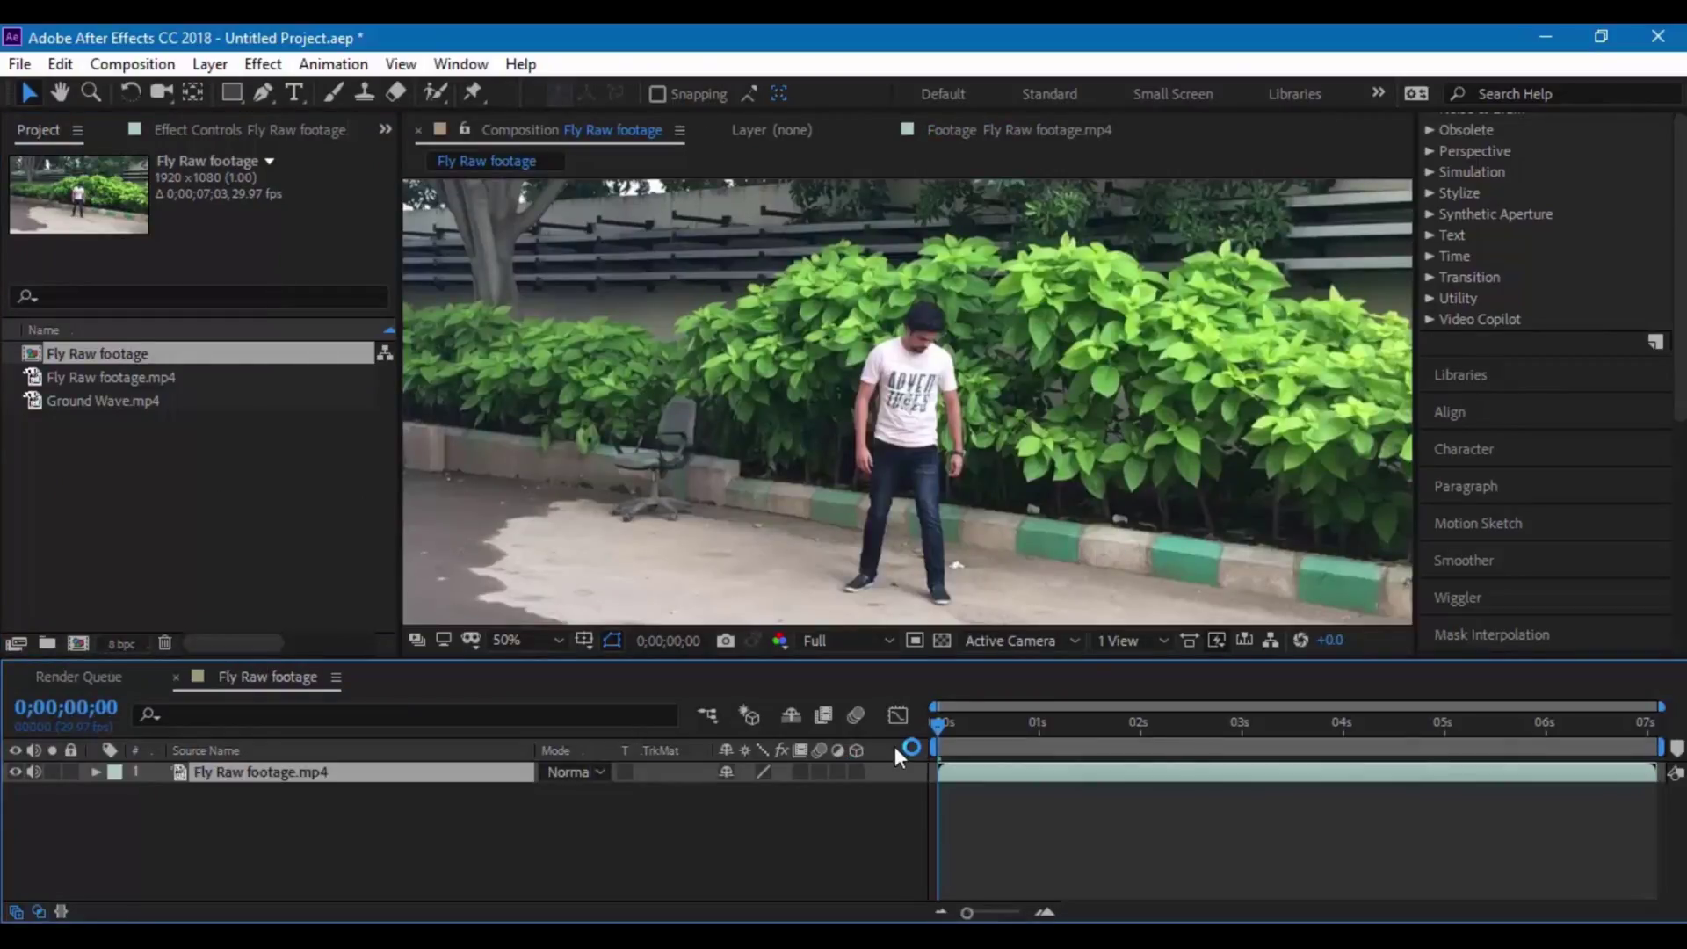
Go to 0;00;06;24, where the man is out of the shot, and duplicate the footage layer
drag(934, 736, 1626, 729)
scroll(1006, 492, down, 1)
click(1030, 519)
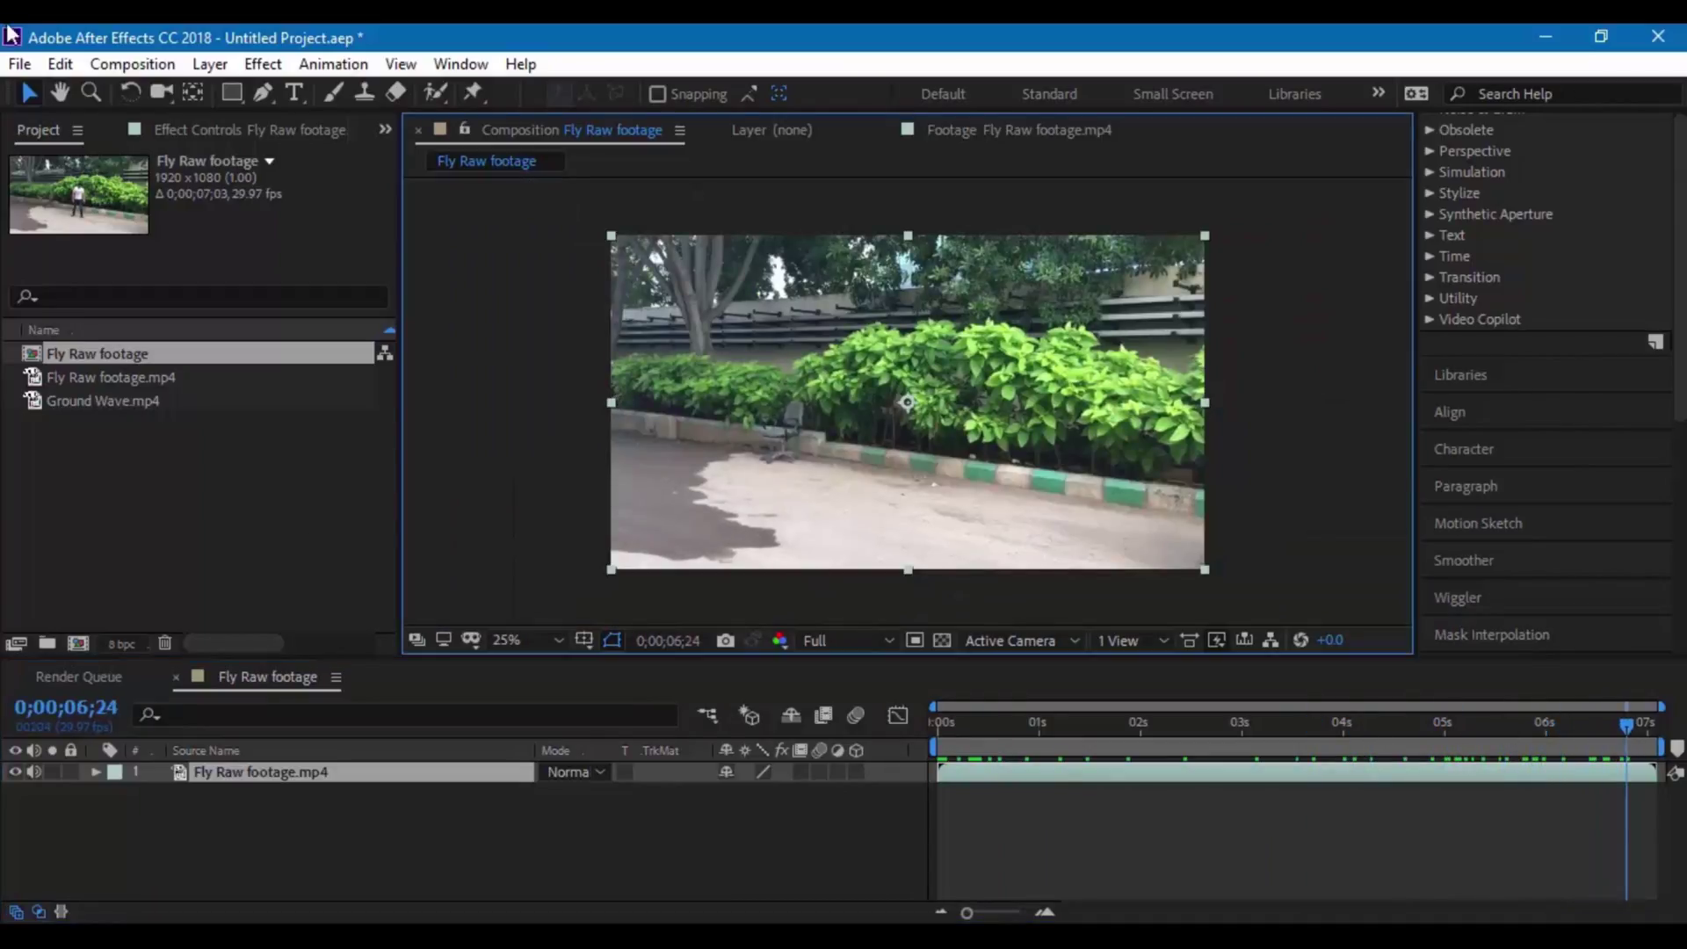
click(62, 65)
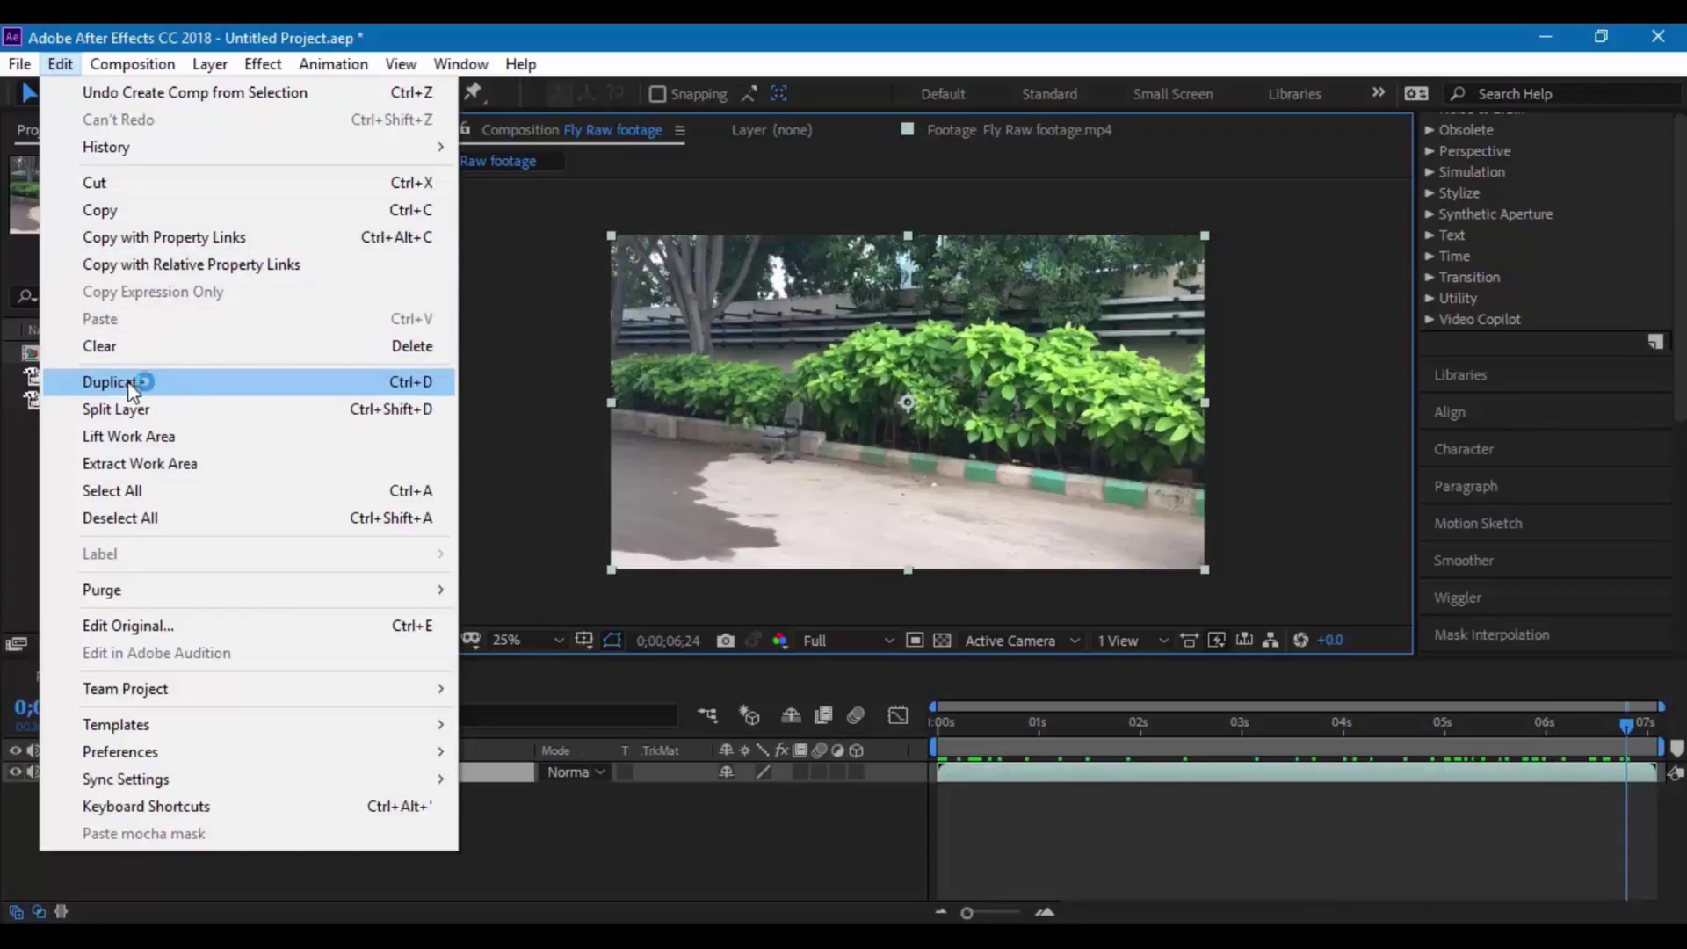
click(132, 385)
Apply Freeze Frame to the lower footage layer at 0;00;06;24
click(1033, 788)
right_click(1034, 789)
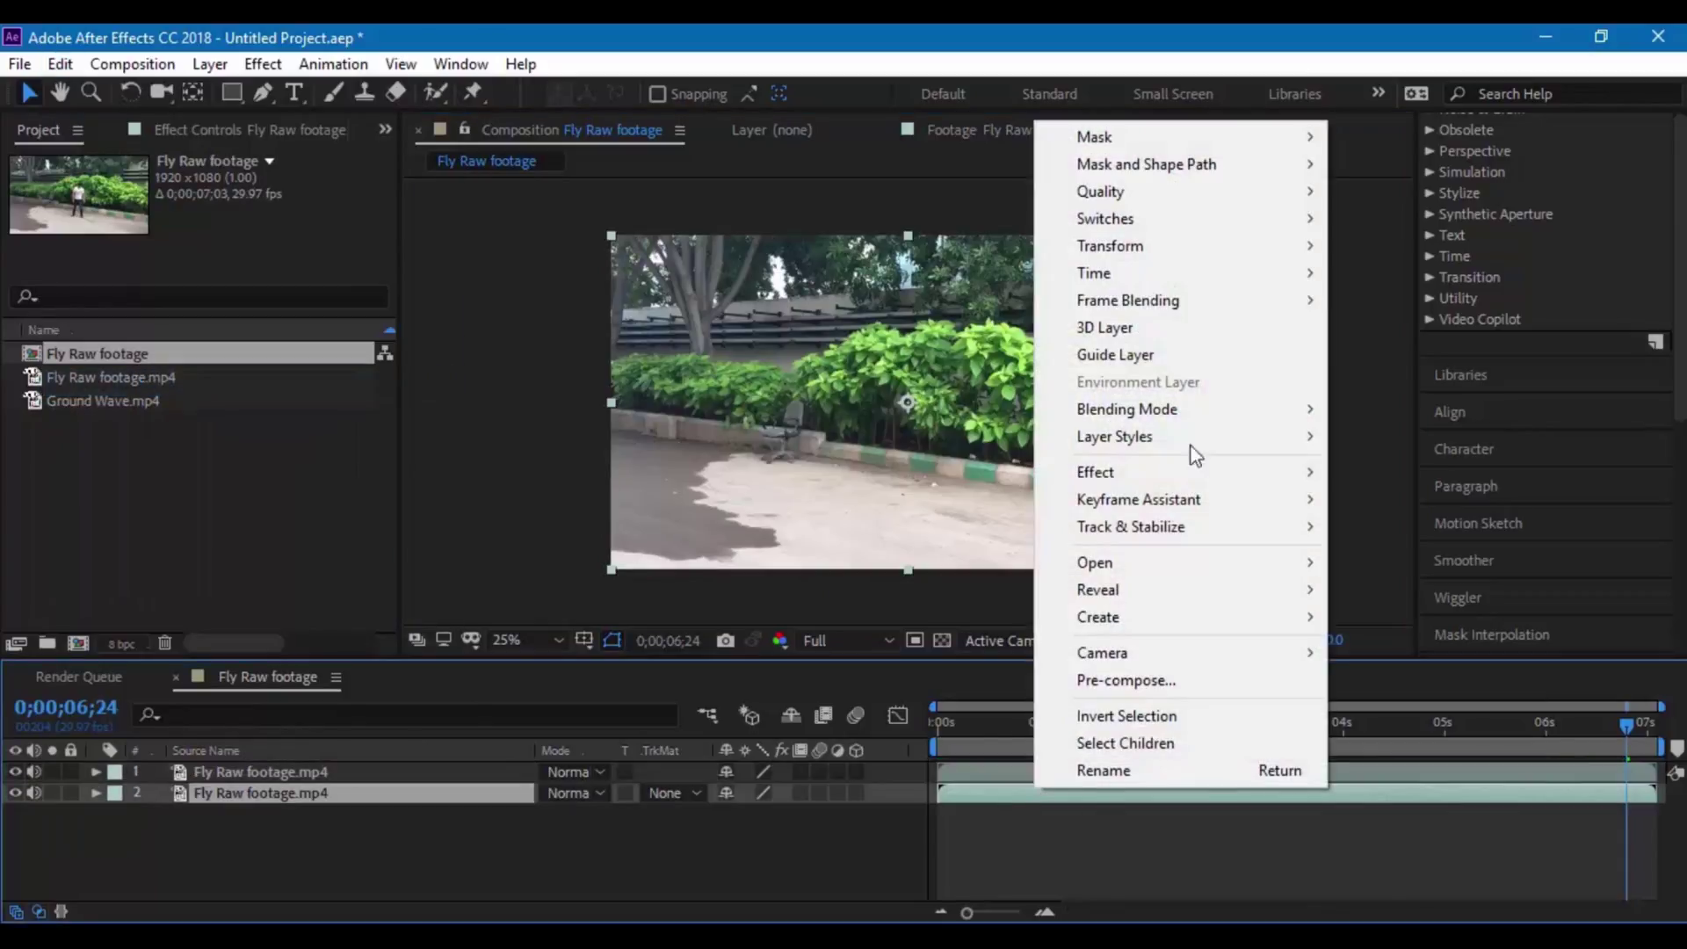
mouse_move(1175, 275)
click(1389, 354)
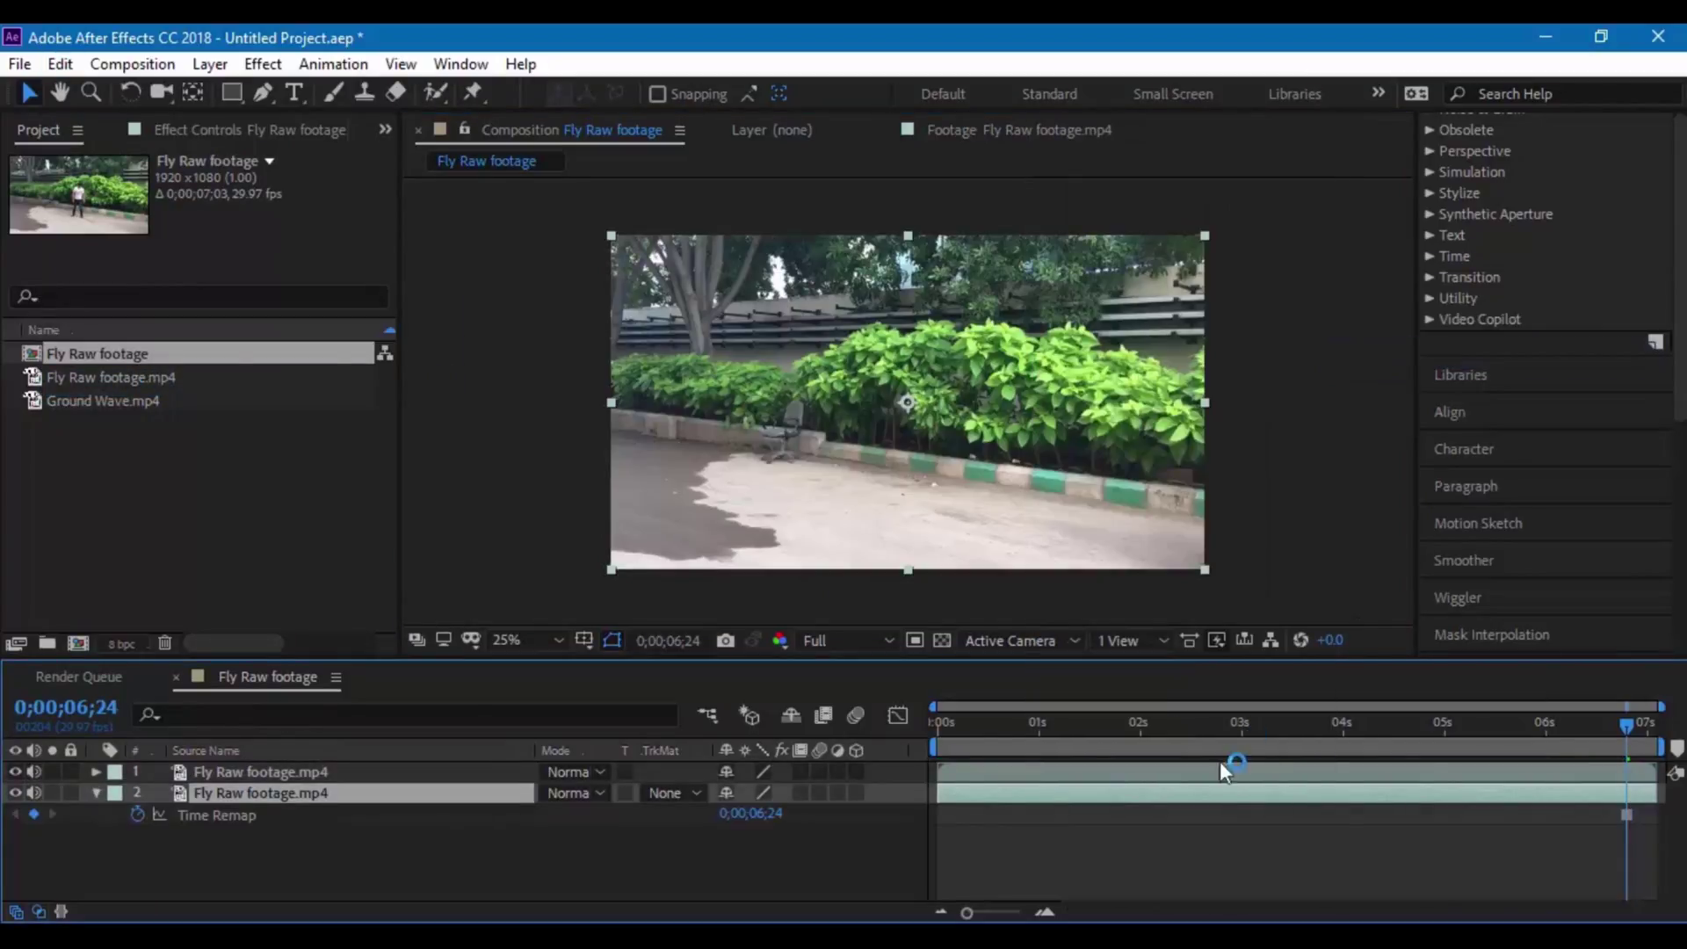
Rename the frozen lower layer as BG
right_click(295, 791)
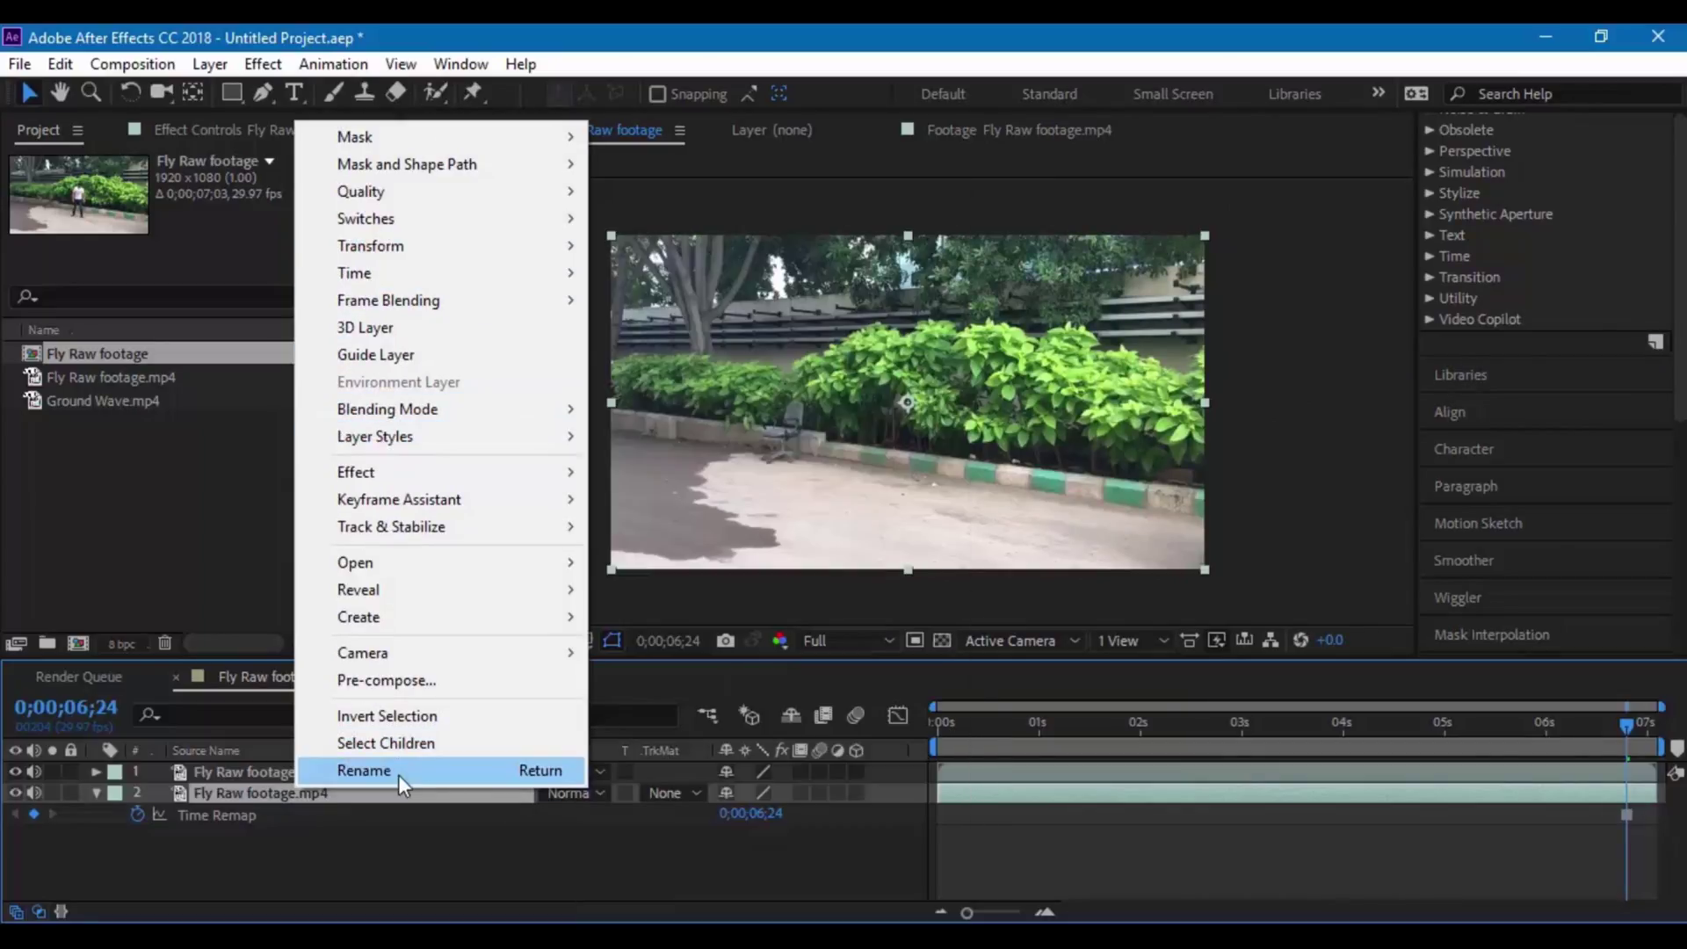
click(398, 770)
text(BG)
key(Return)
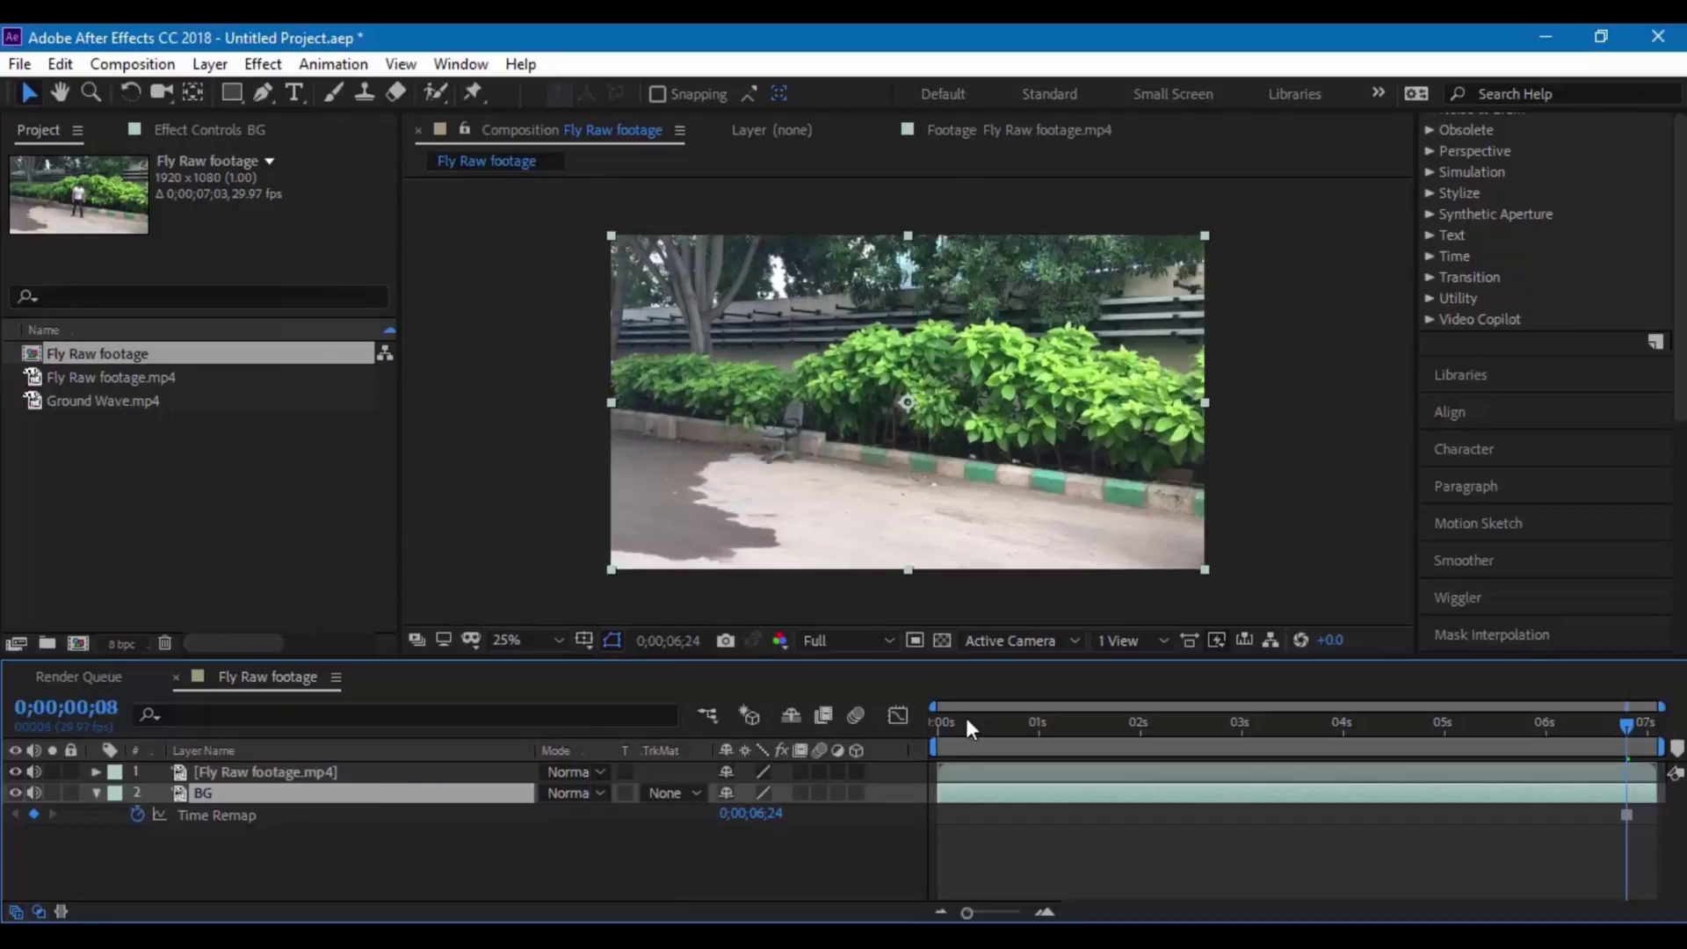
Find the peak of the man's jump at 0;00;03;27 and split the upper footage layer there
drag(966, 719, 1330, 737)
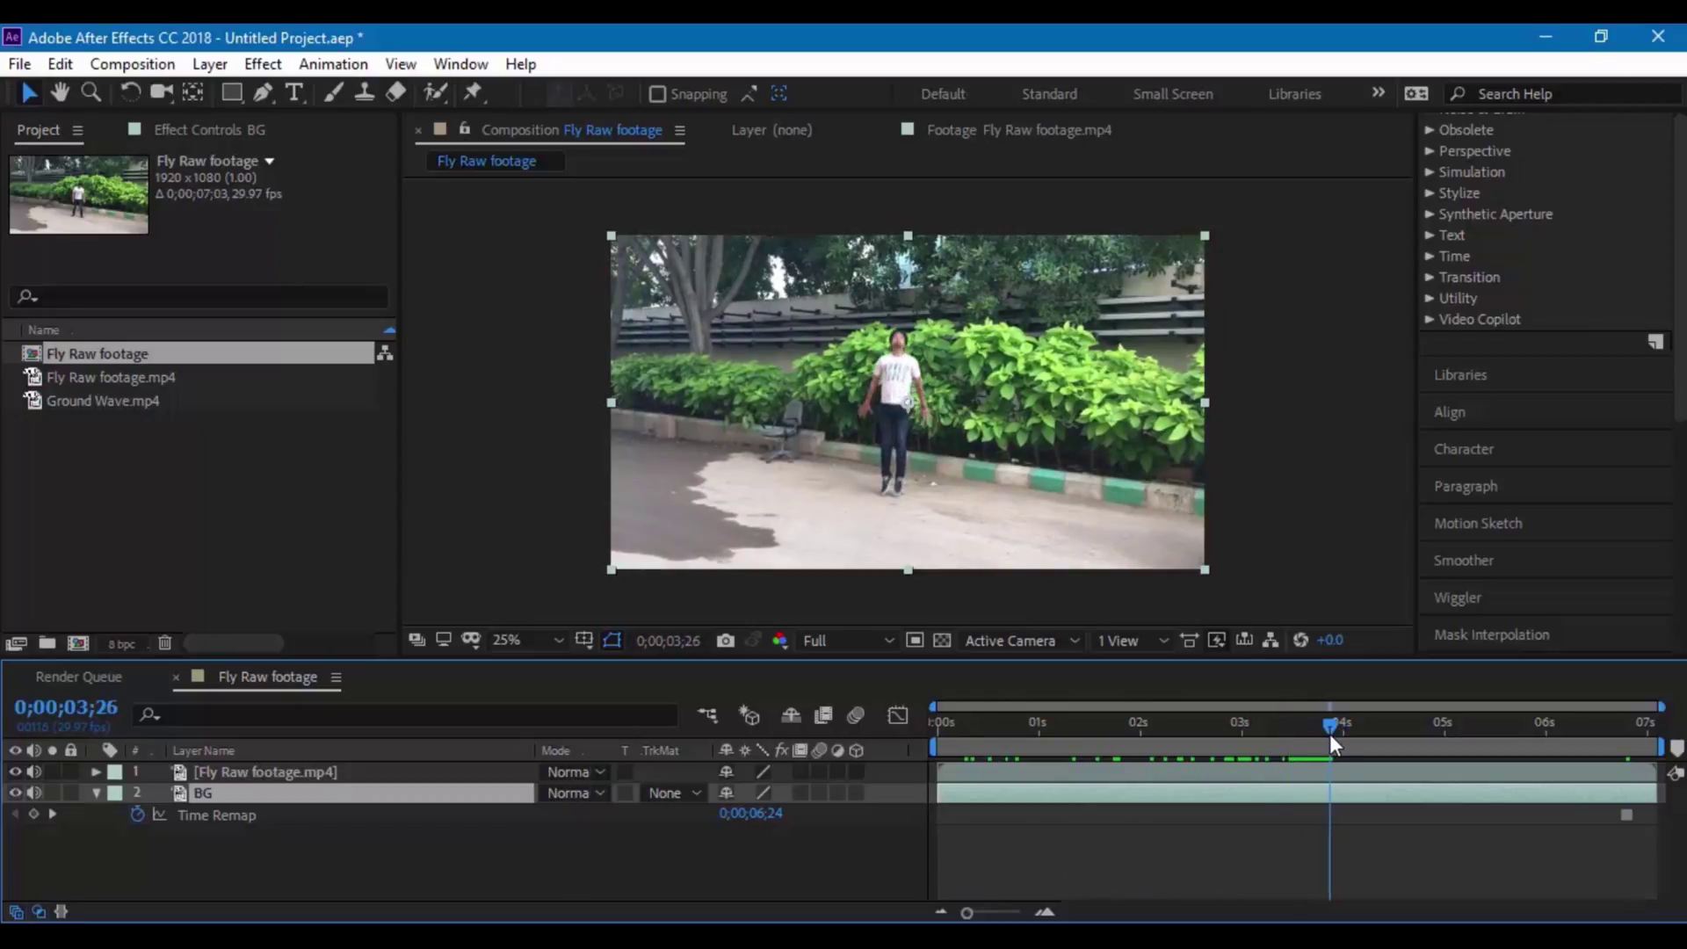
key(Page_Down)
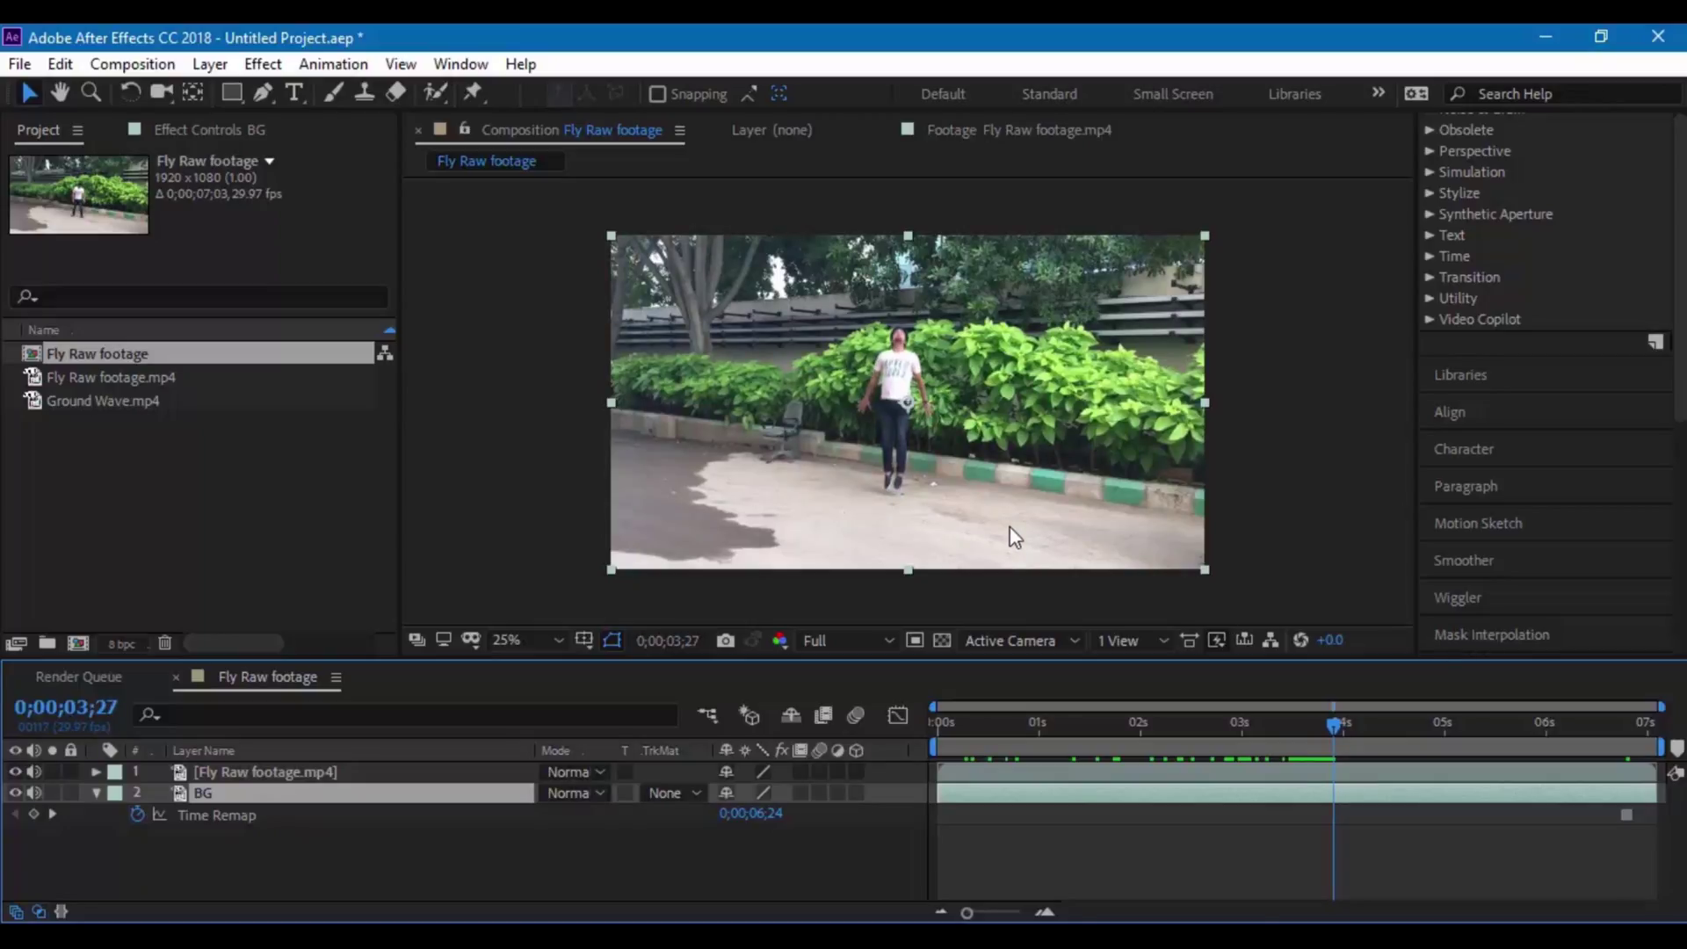
key(period)
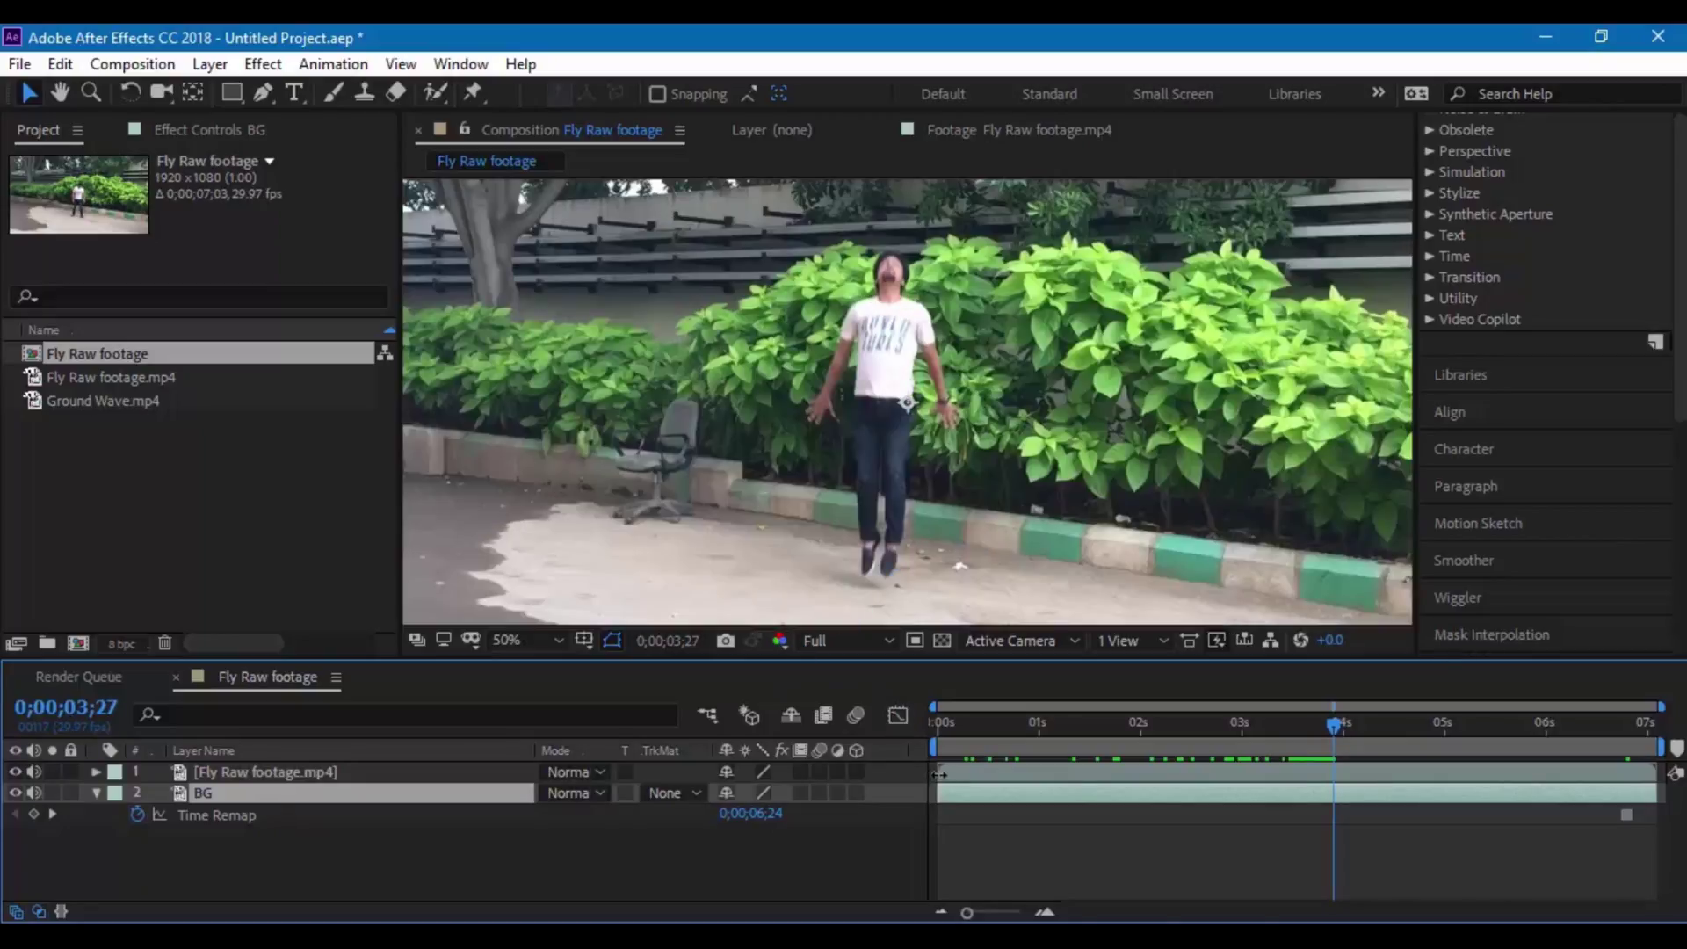
click(1334, 772)
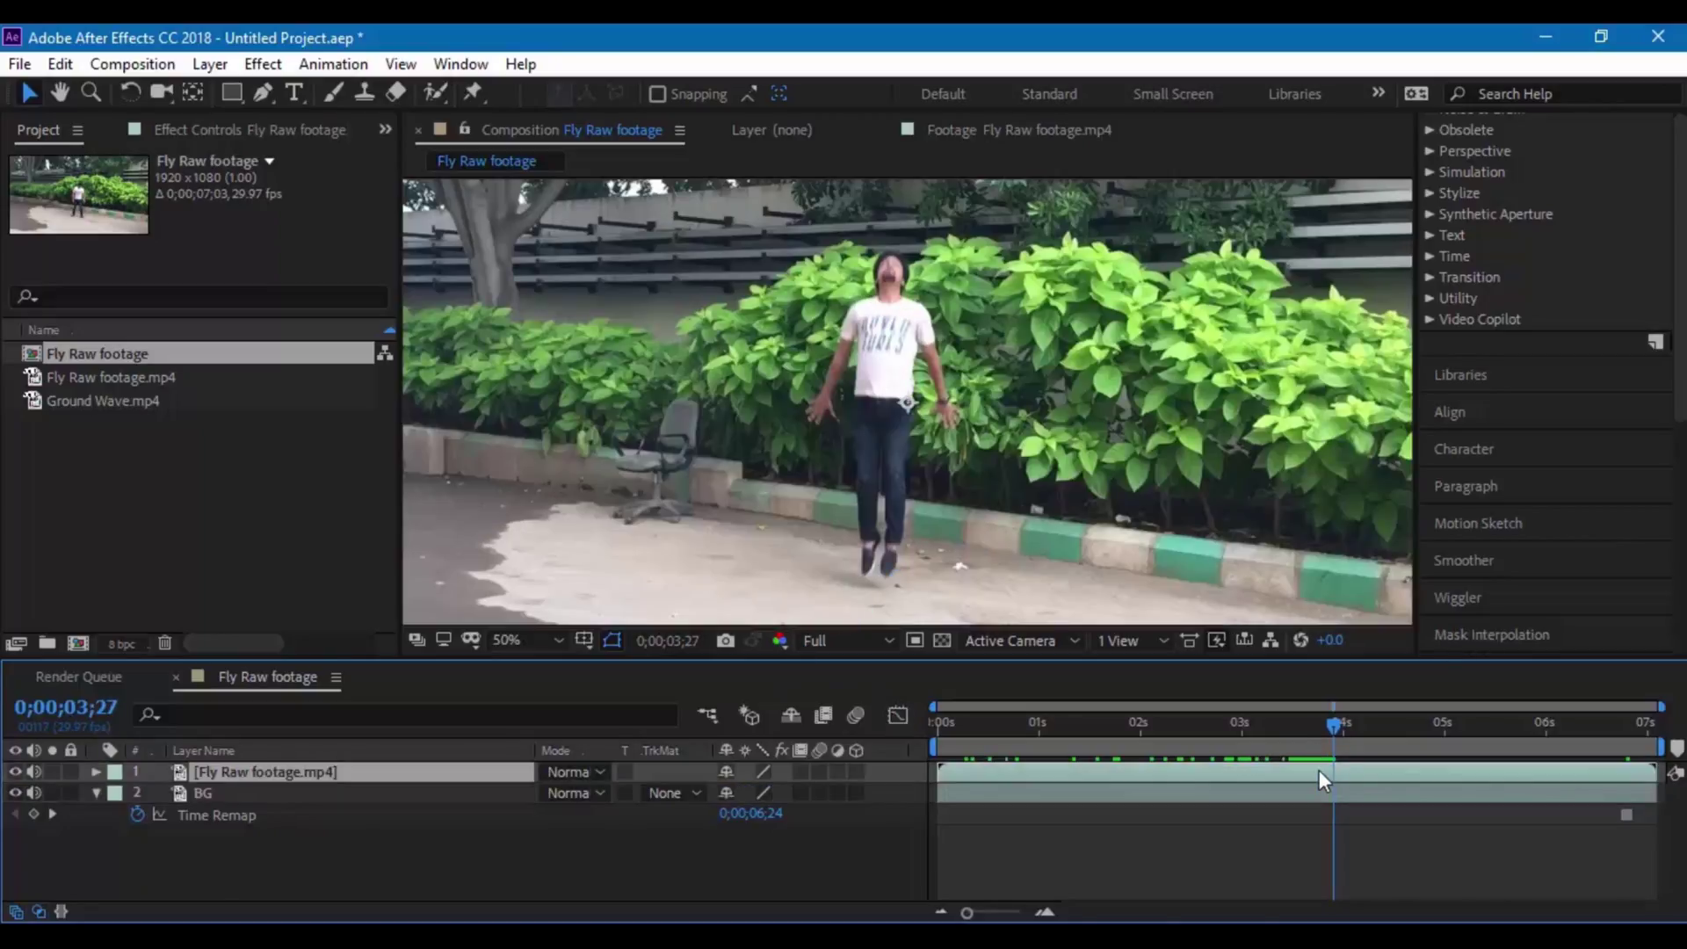
click(60, 63)
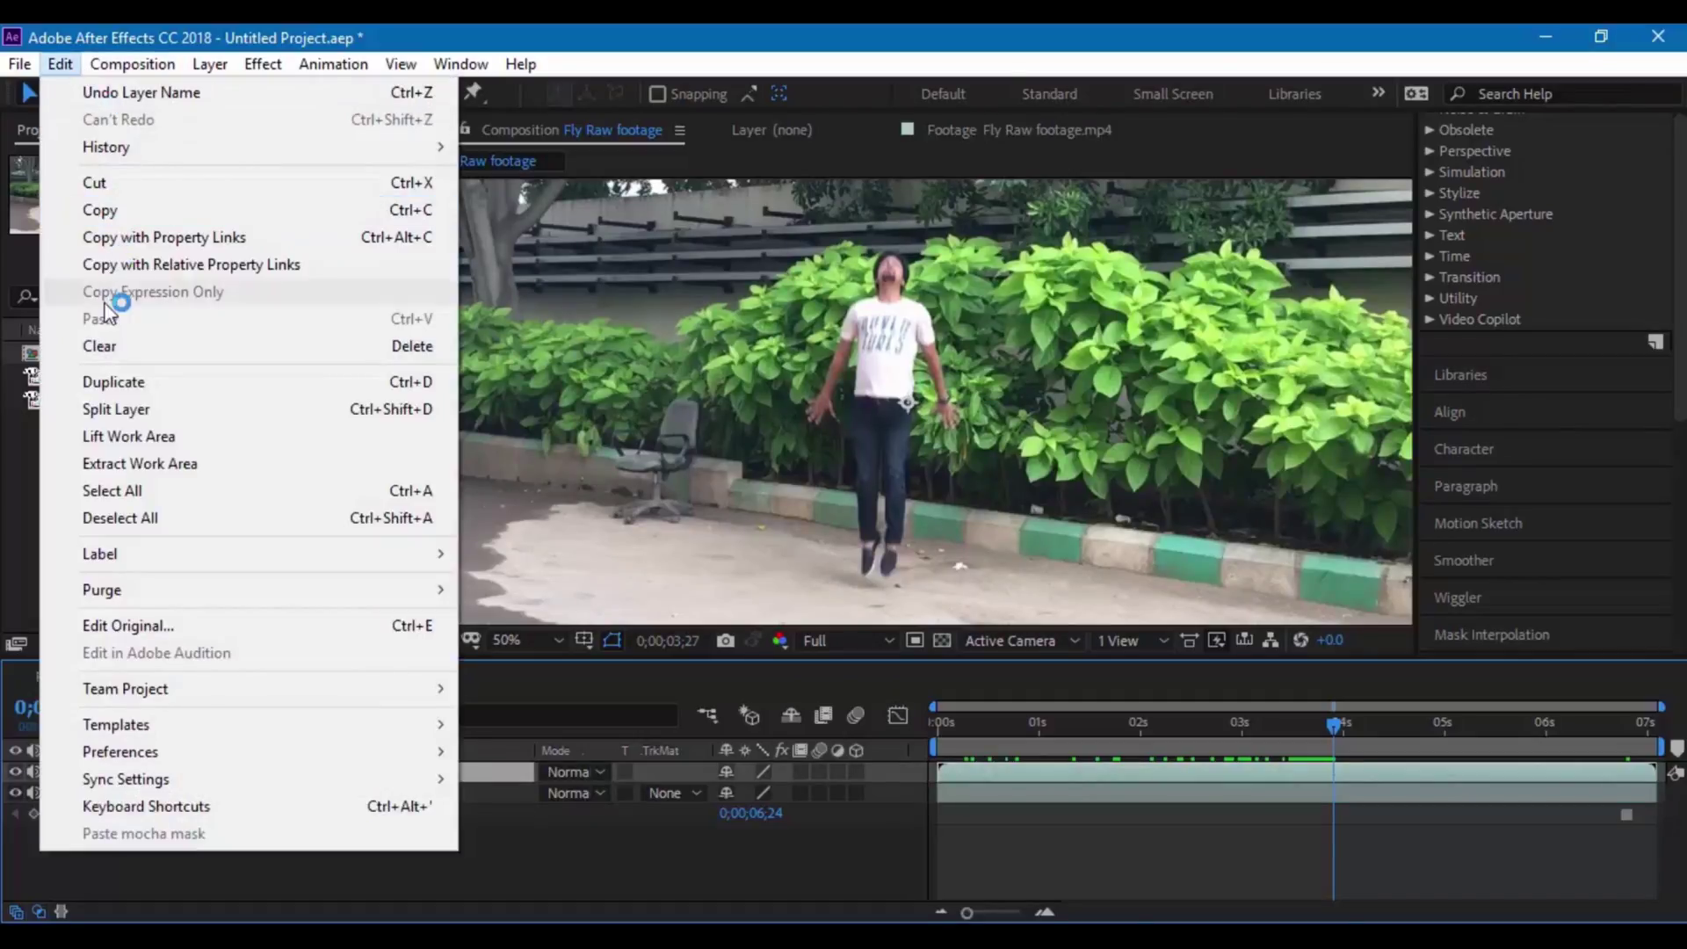
click(111, 410)
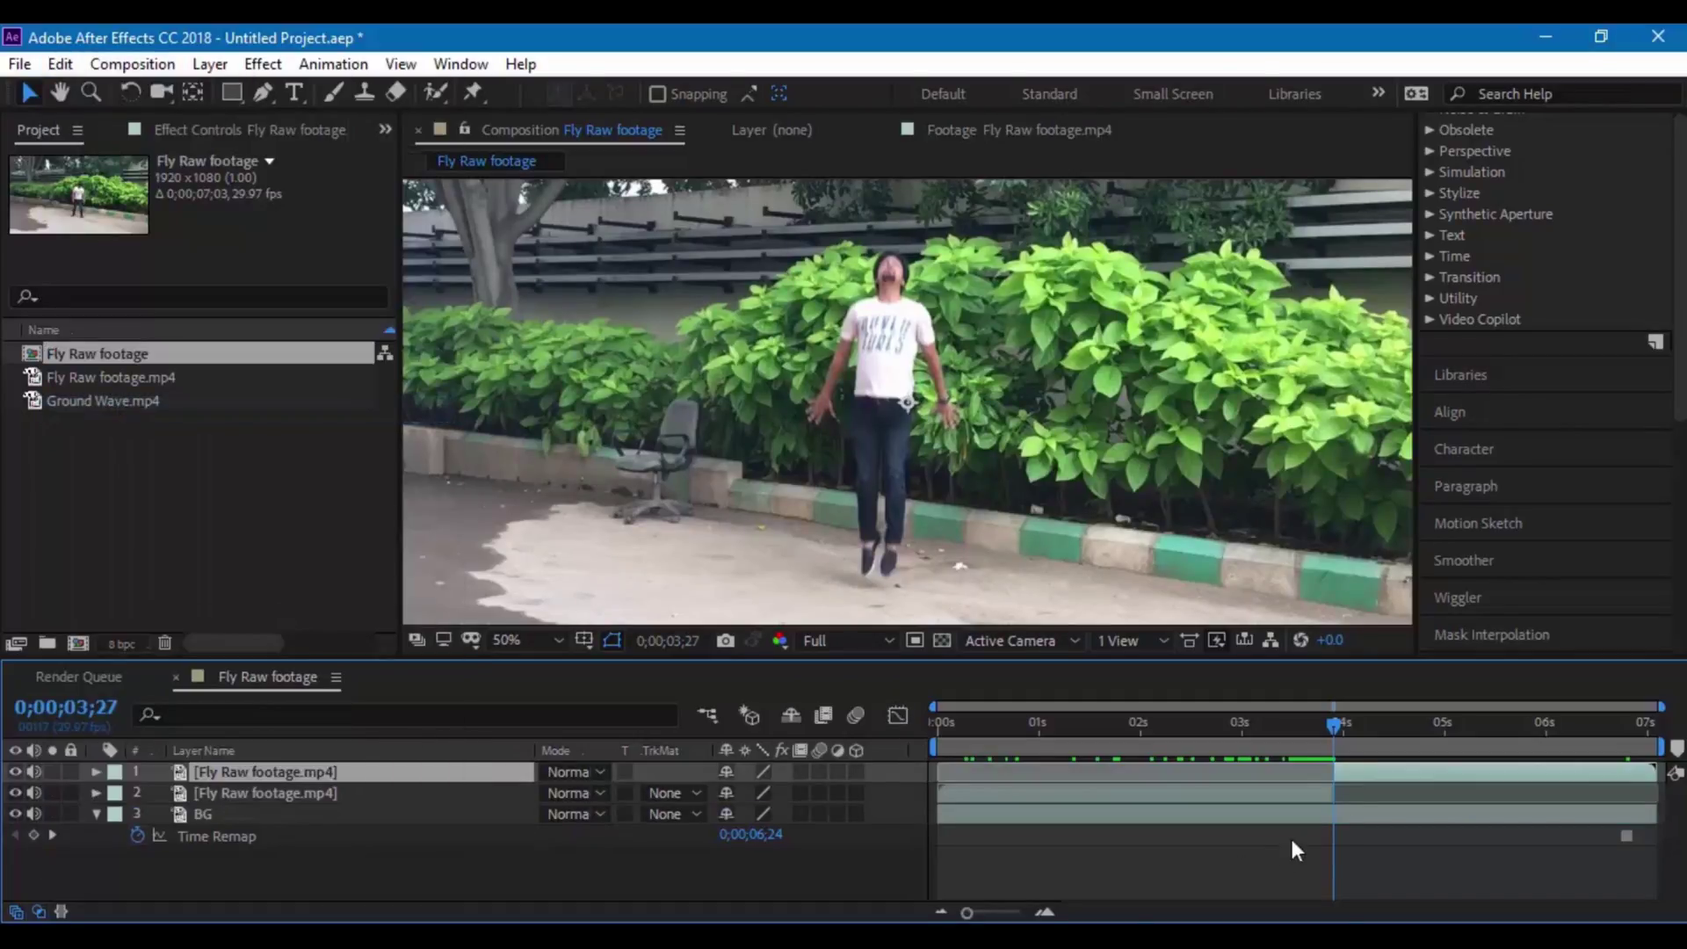
Apply Freeze Frame at 0;00;03;27 to the part of the footage that follows the split
click(1386, 726)
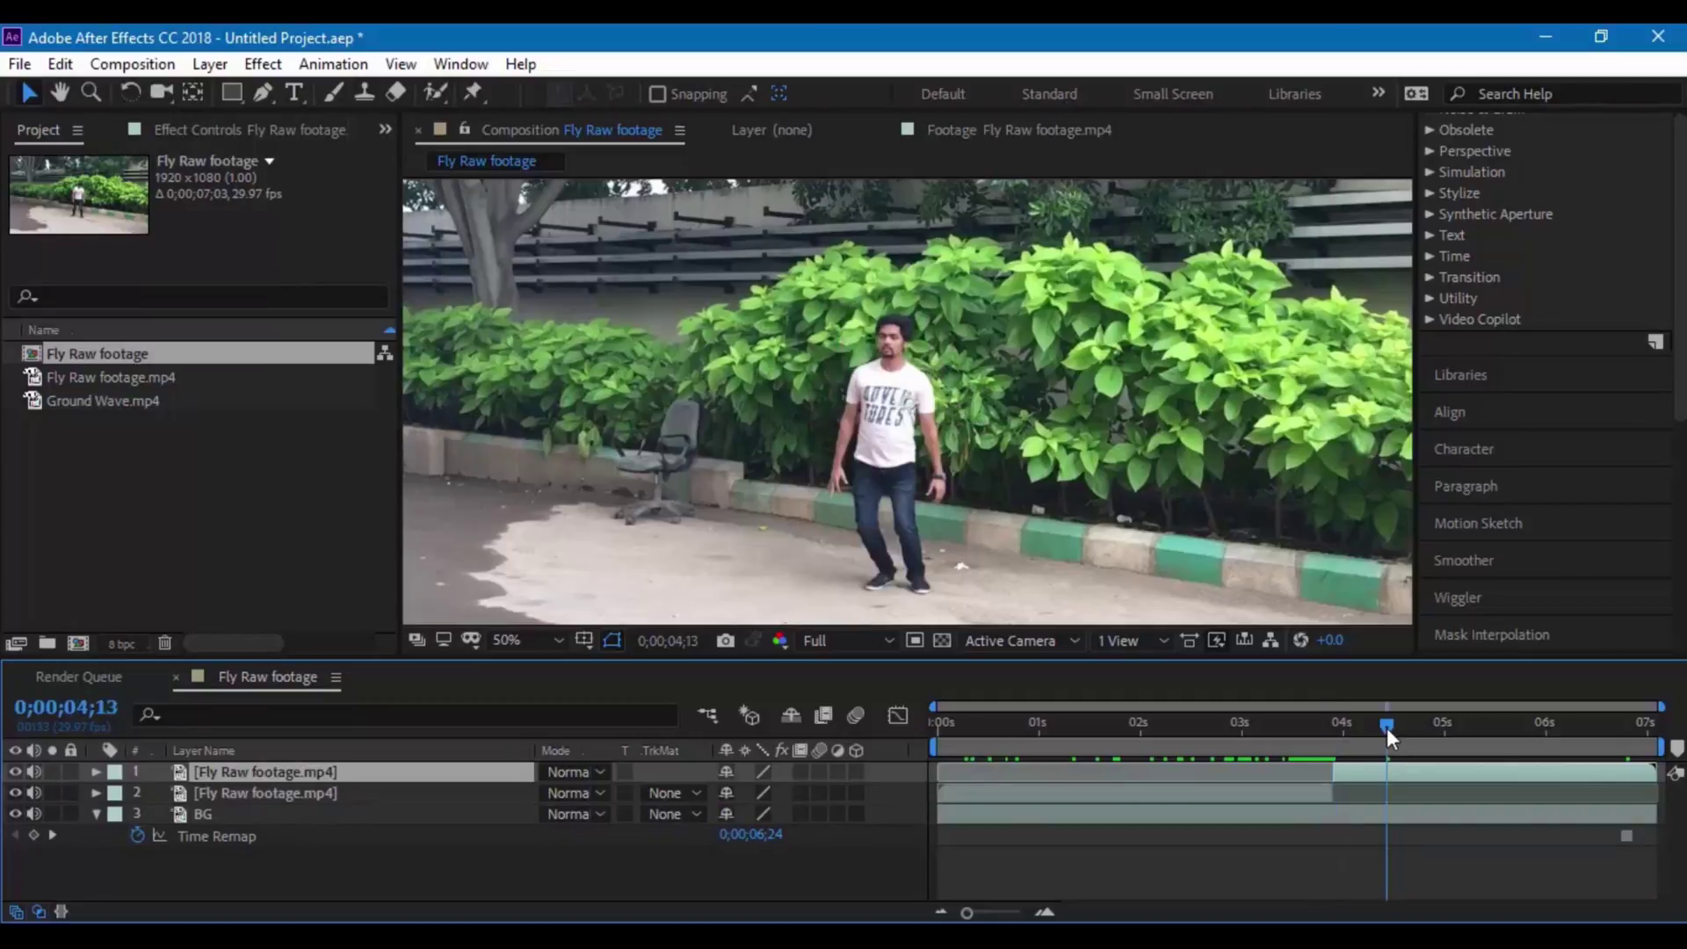
click(1333, 723)
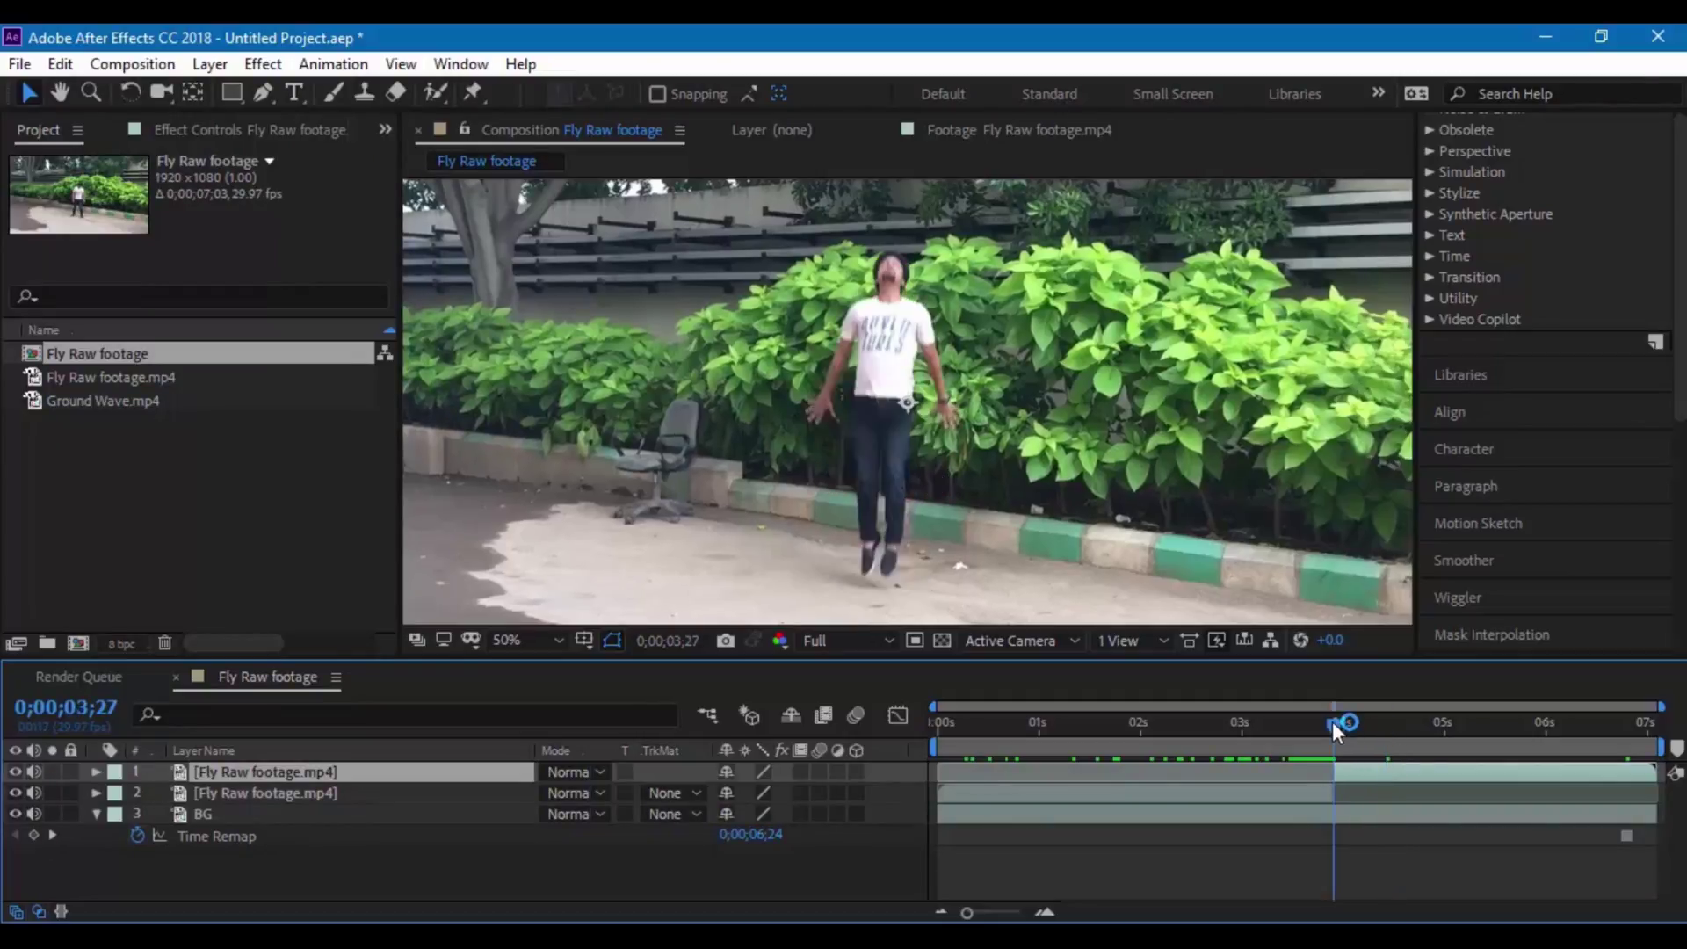
right_click(1358, 773)
mouse_move(1436, 254)
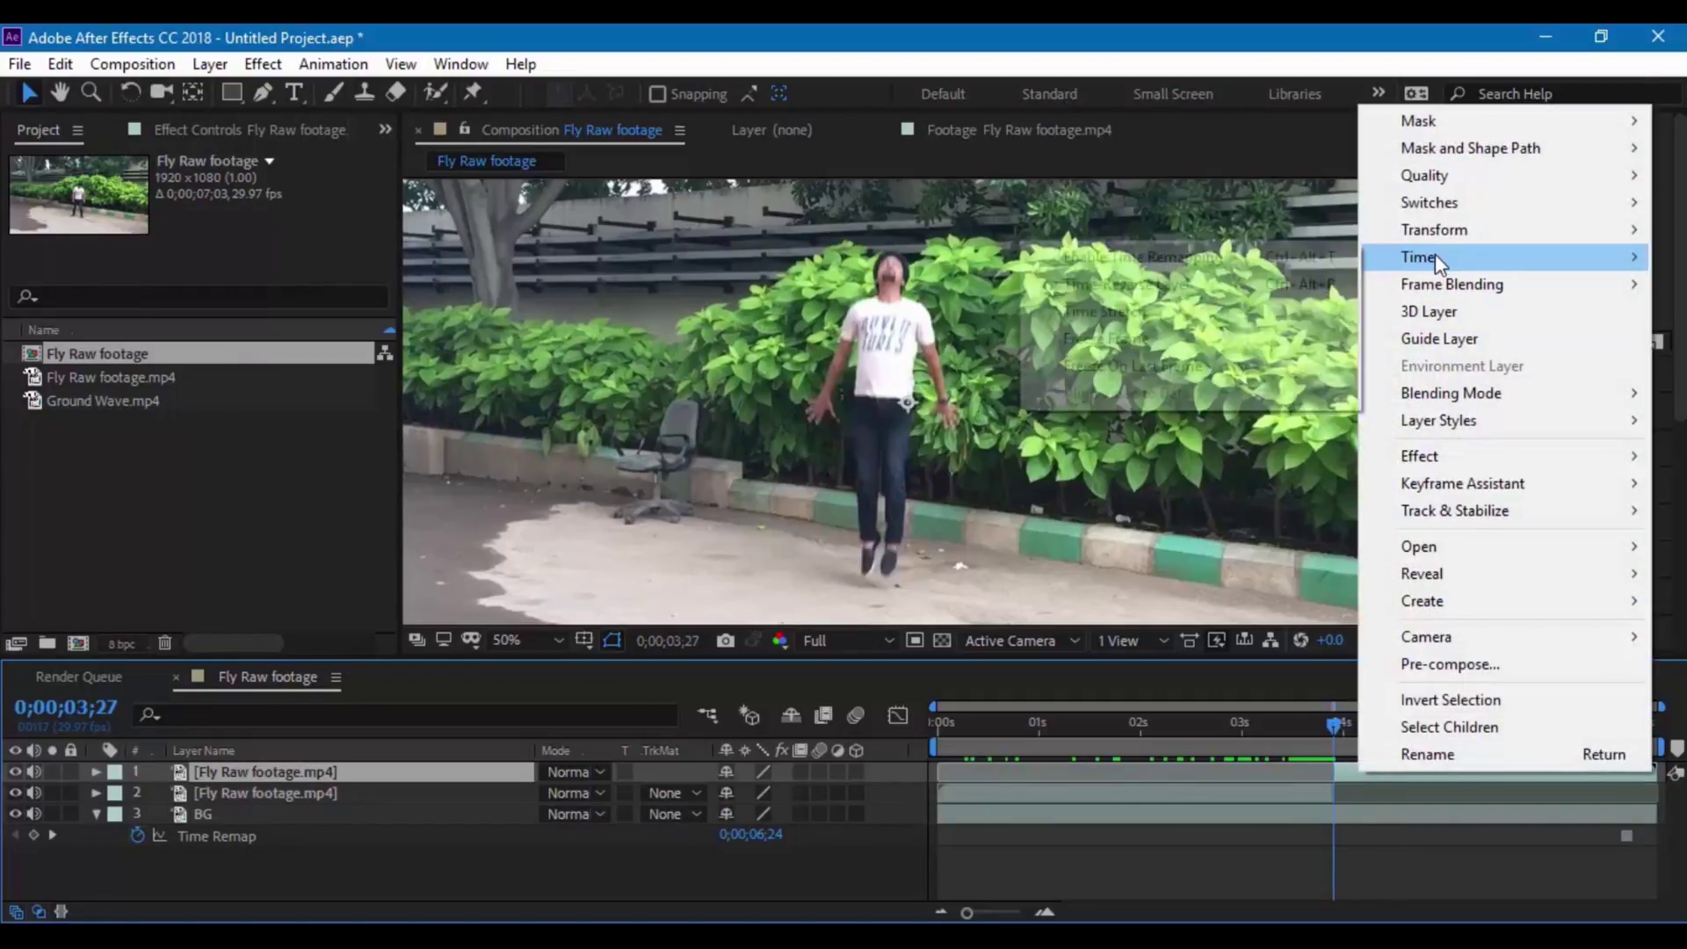
click(1109, 341)
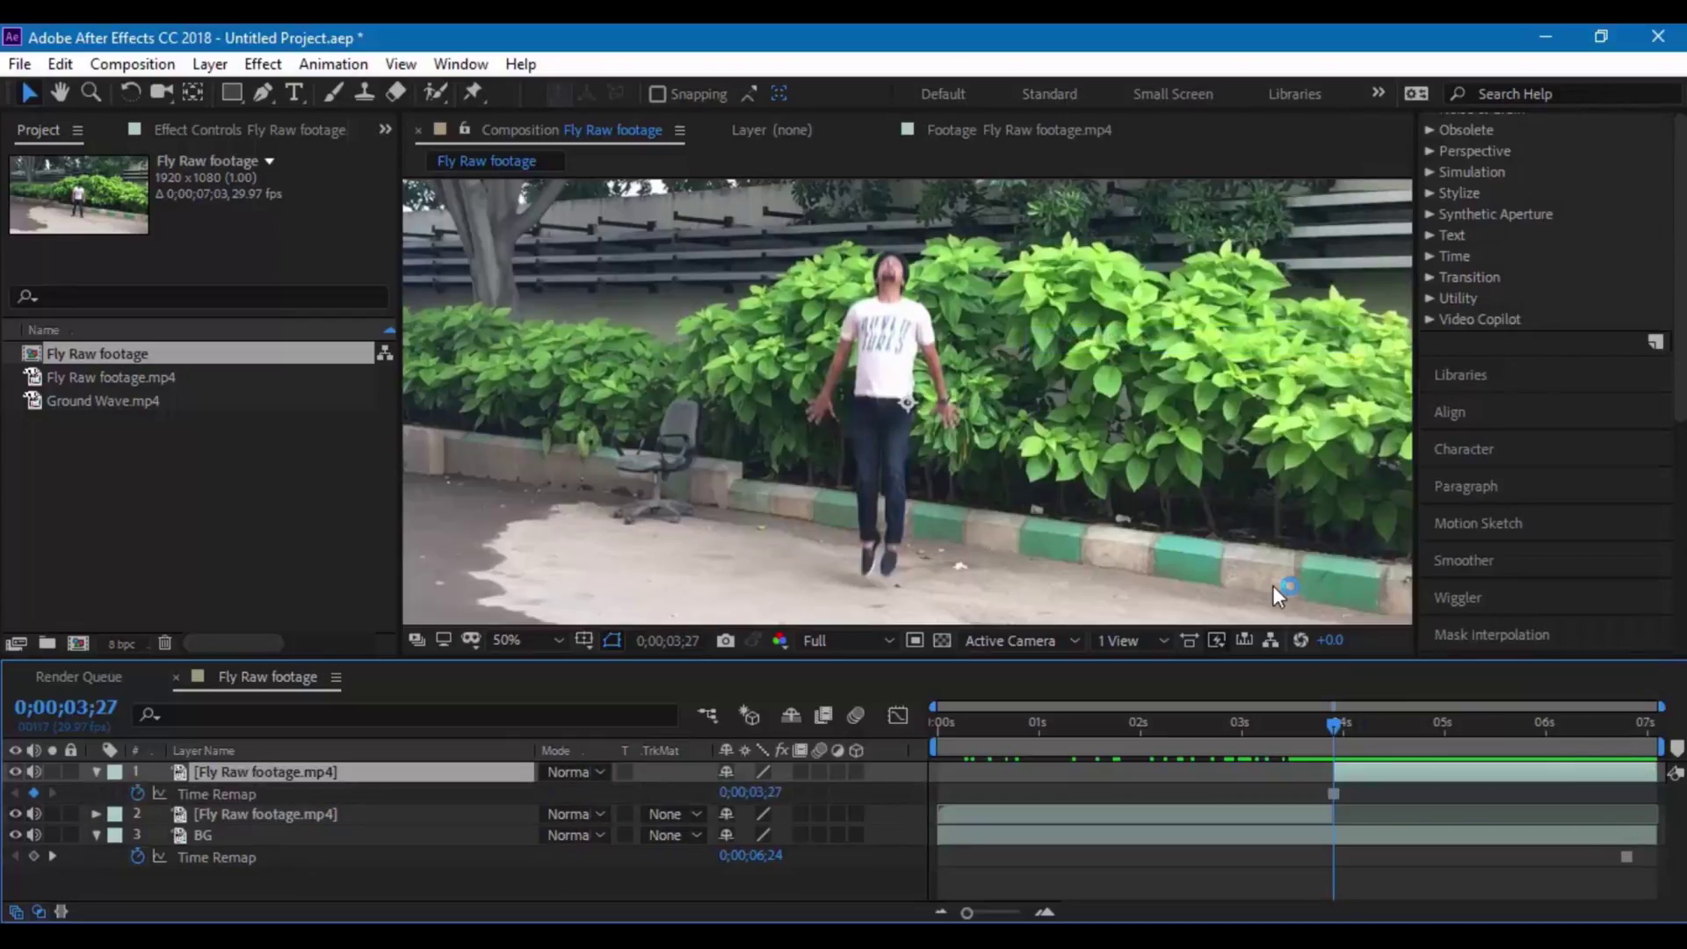
Draw a closed Pen tool mask around the jumping man on the frozen layer, excluding the gaps beside his torso and between his legs
click(264, 90)
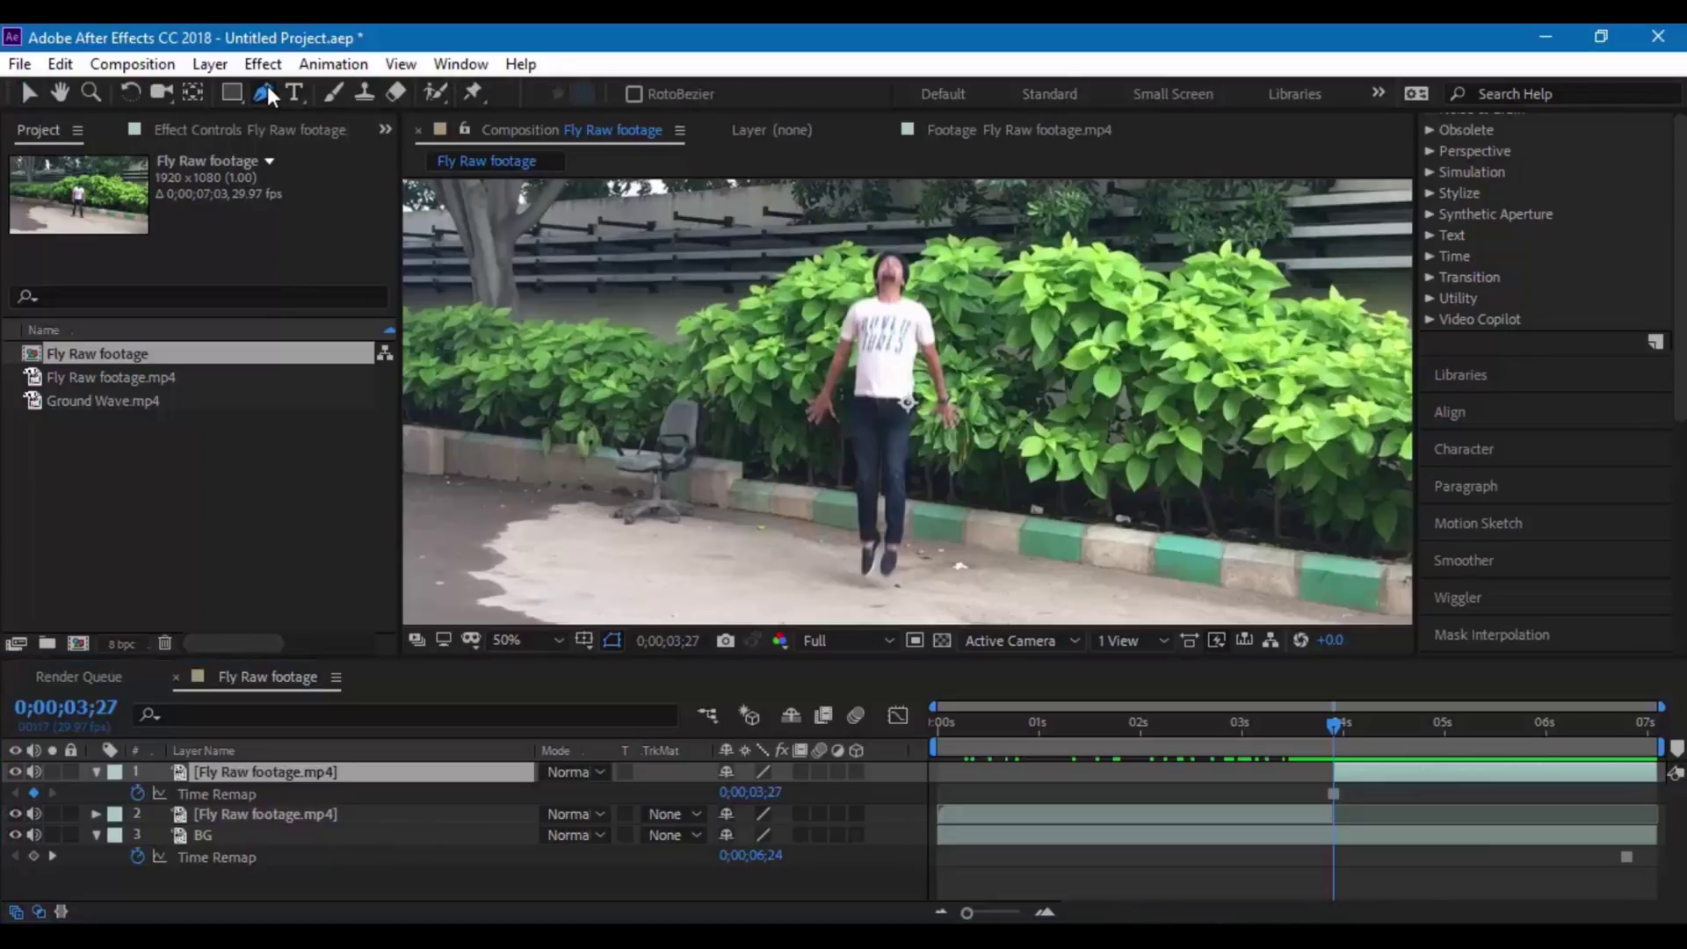
scroll(880, 563, up, 2)
scroll(877, 580, down, 1)
key(h)
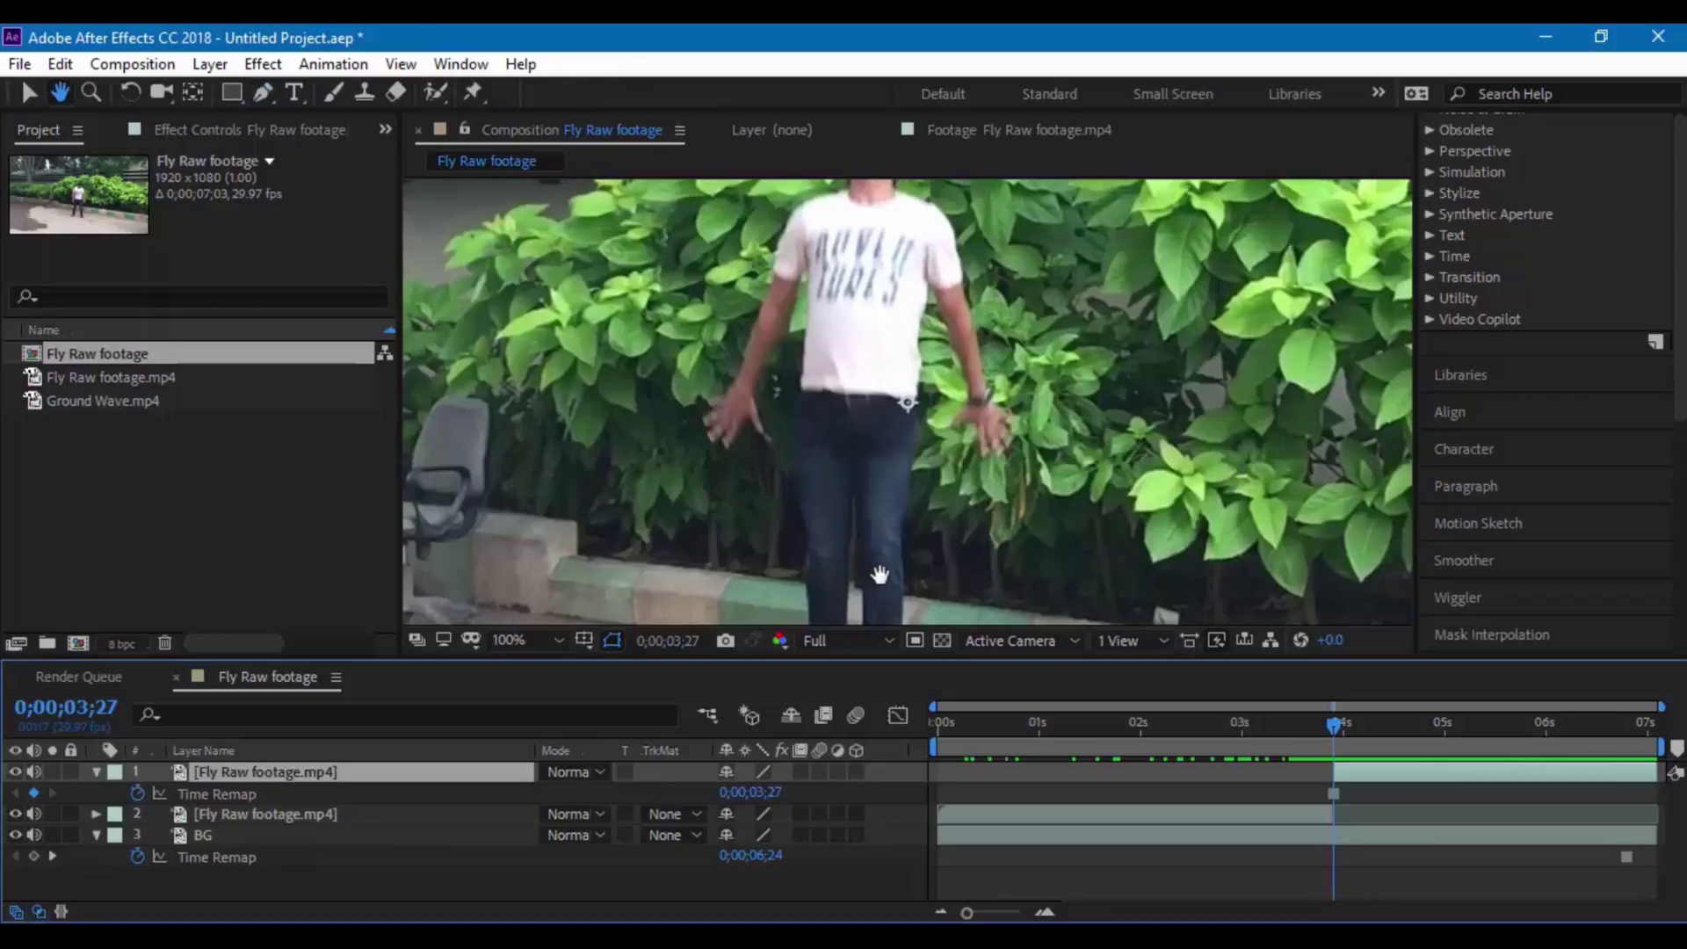
drag(878, 577, 865, 383)
key(g)
click(830, 528)
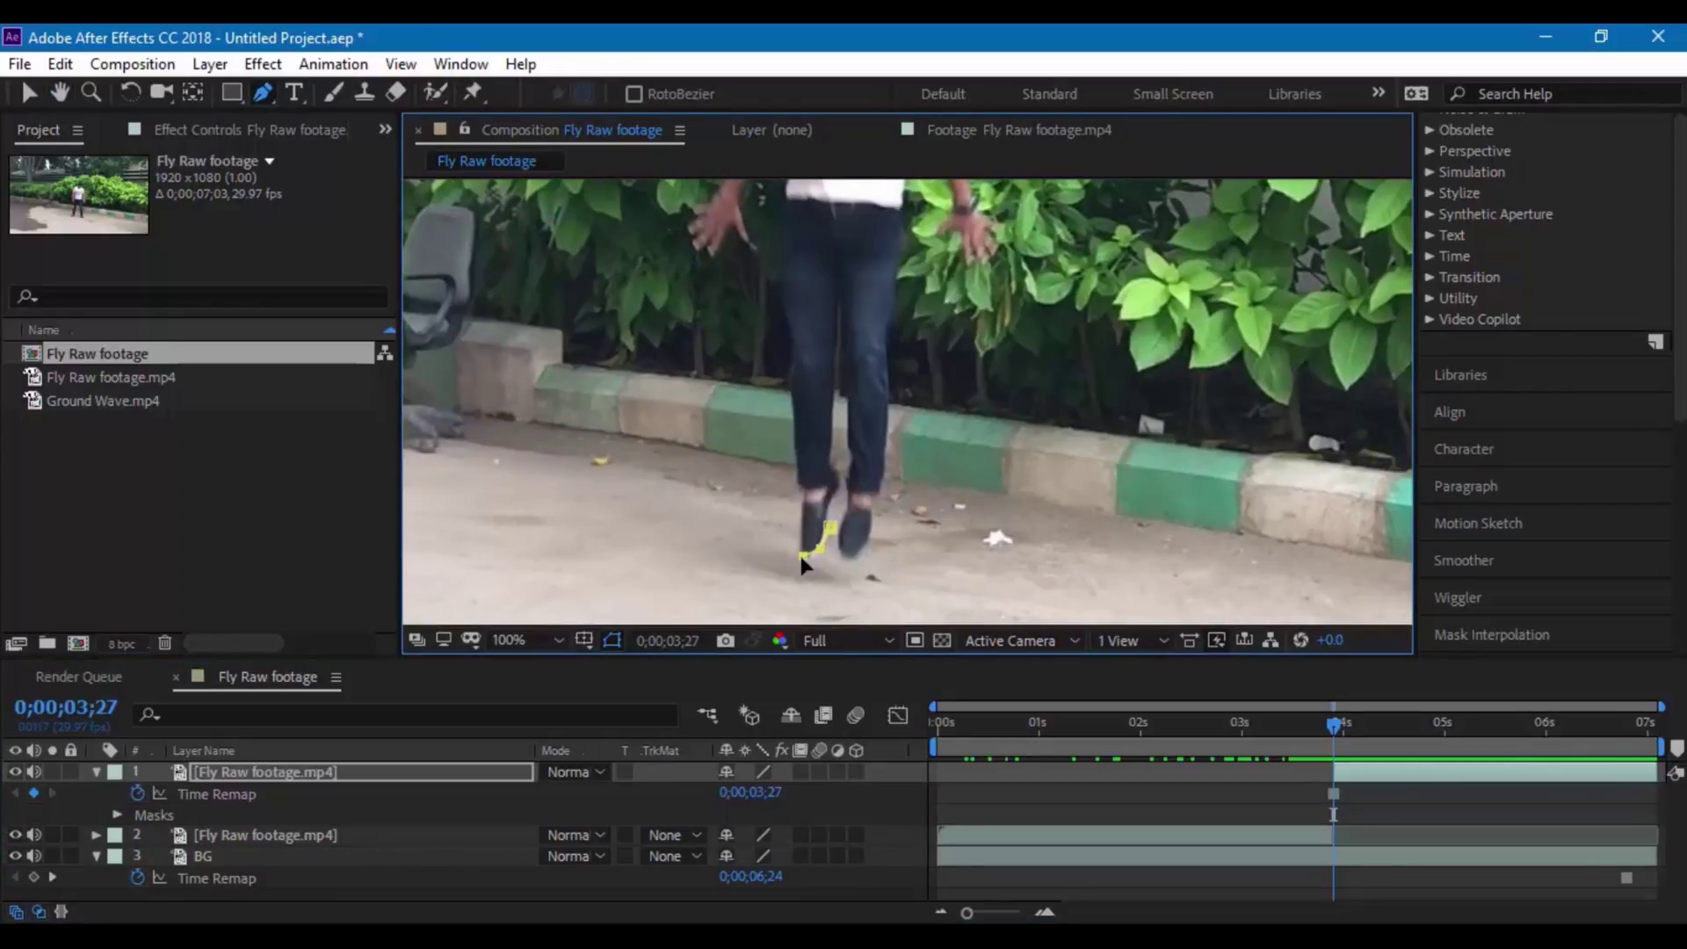
scroll(801, 513, up, 1)
drag(801, 351, 911, 425)
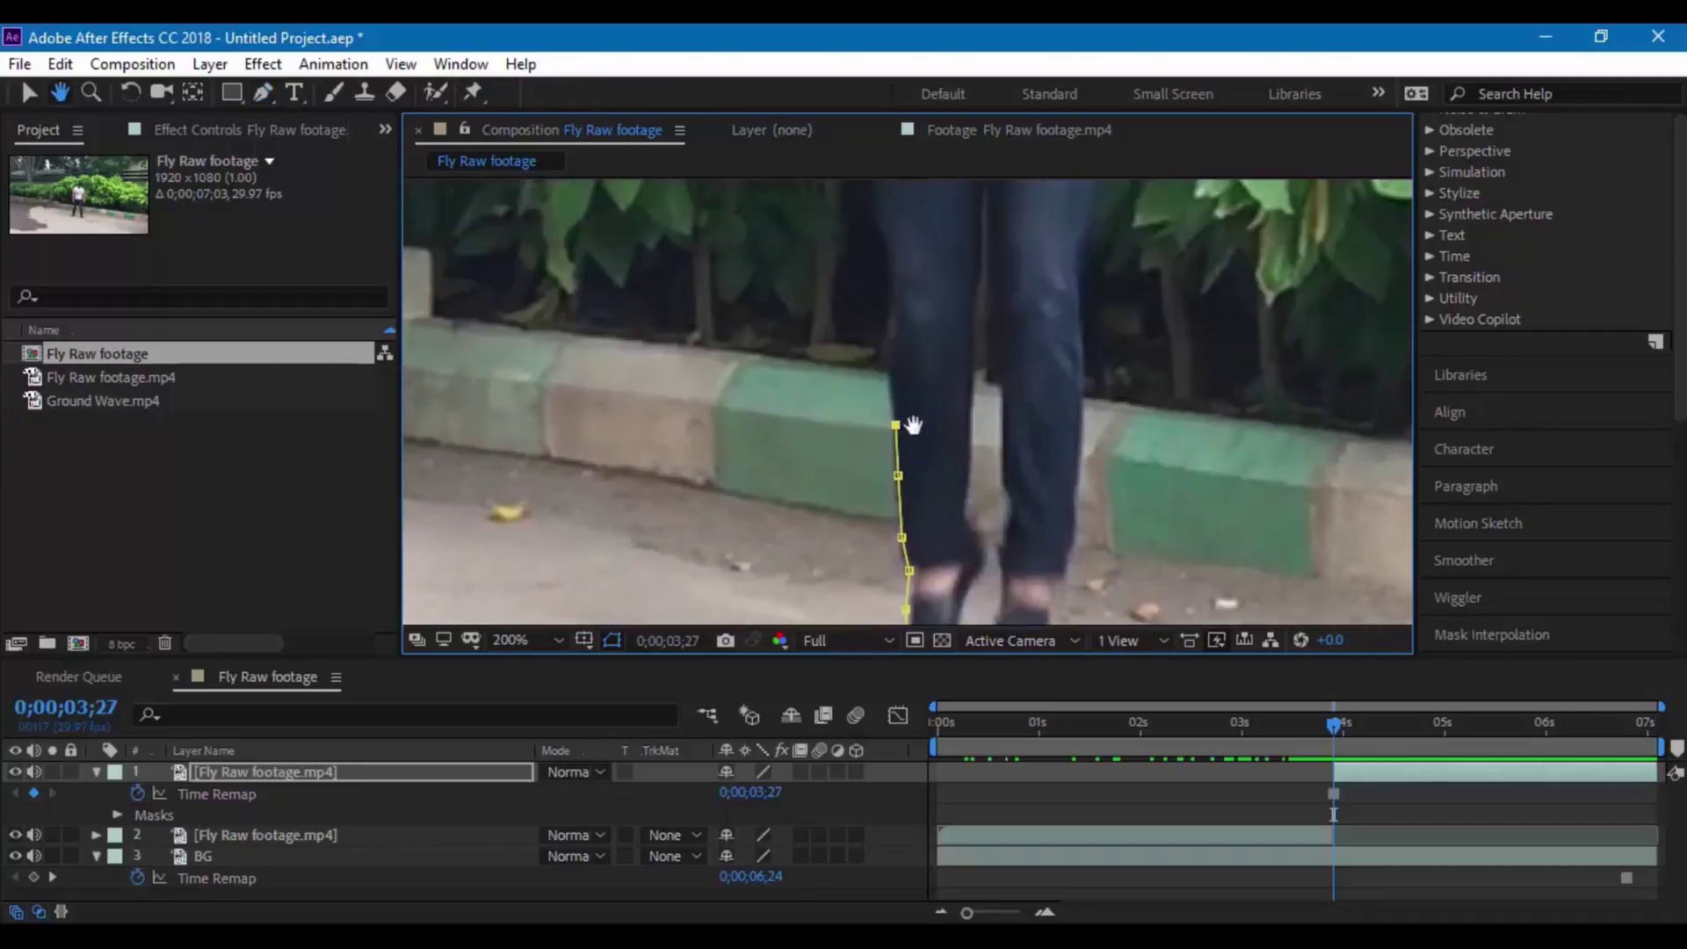
click(889, 274)
drag(889, 274, 898, 425)
click(904, 326)
drag(898, 349, 911, 536)
click(884, 444)
click(874, 493)
click(842, 530)
click(823, 587)
click(810, 361)
mouse_move(835, 591)
mouse_down()
mouse_move(835, 321)
mouse_move(818, 580)
mouse_up()
click(818, 394)
click(832, 427)
click(813, 415)
click(781, 308)
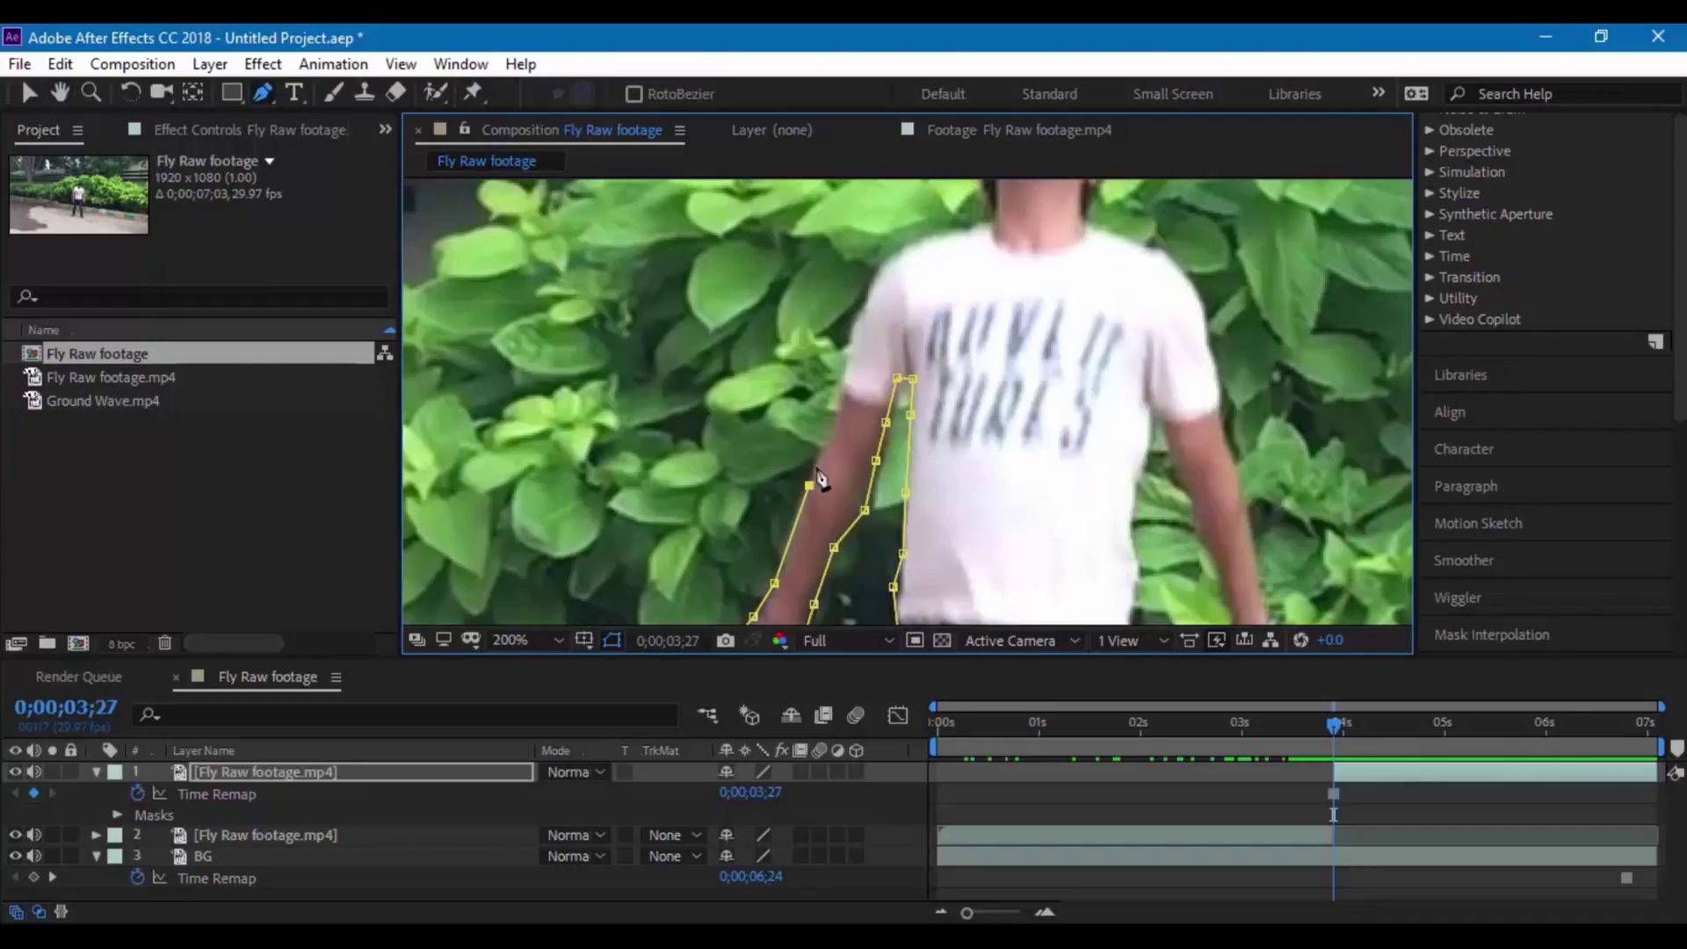
click(813, 479)
click(831, 413)
click(847, 343)
click(863, 291)
click(878, 249)
drag(878, 249, 957, 512)
click(1196, 379)
click(1172, 453)
click(1234, 487)
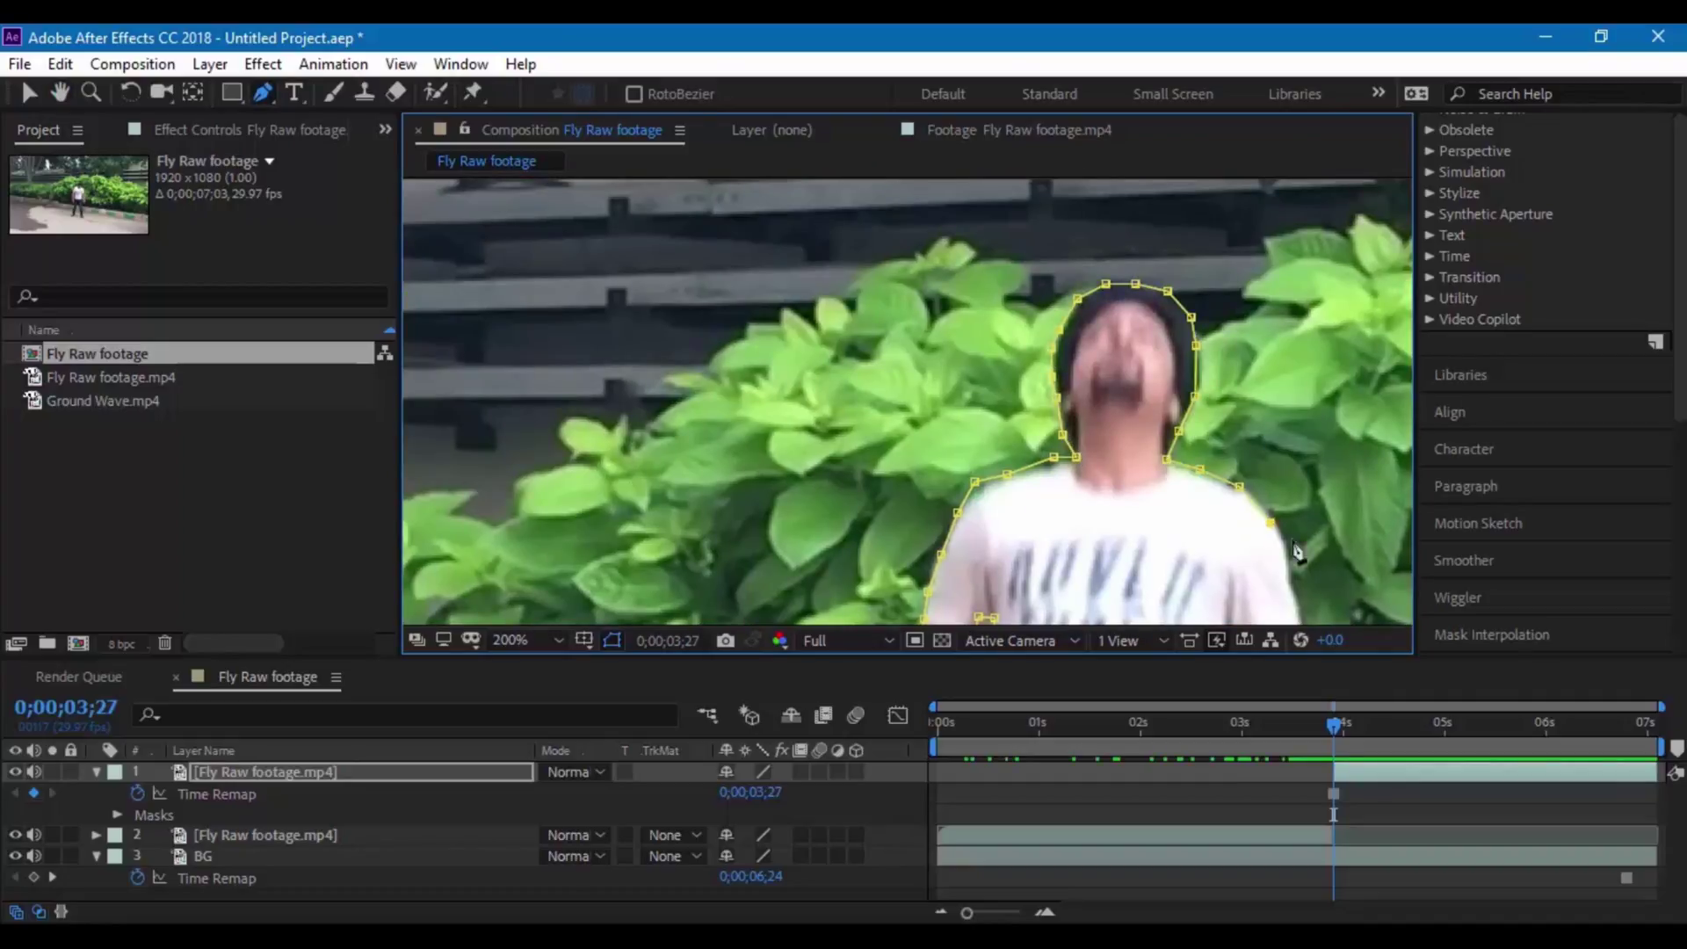
drag(1300, 553, 1062, 273)
click(1109, 439)
drag(1114, 463, 984, 198)
click(1019, 312)
click(983, 404)
click(940, 385)
drag(962, 348, 1028, 494)
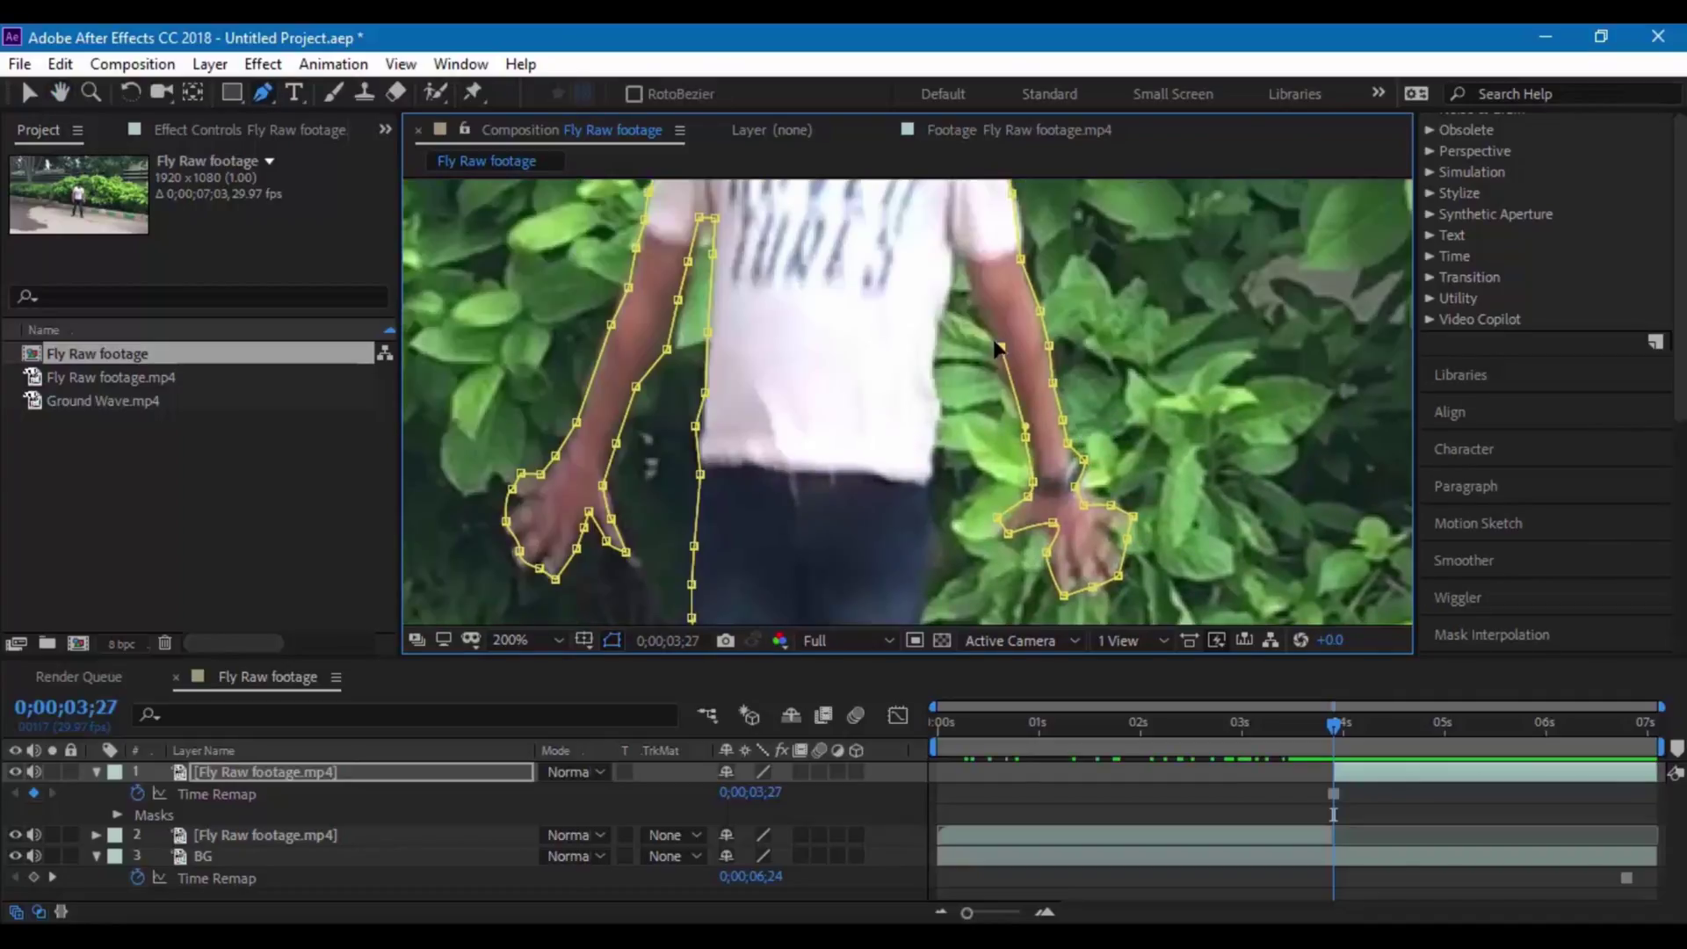
click(993, 351)
click(950, 268)
click(936, 369)
drag(937, 444, 932, 246)
click(879, 556)
drag(905, 606, 902, 383)
click(881, 400)
click(864, 527)
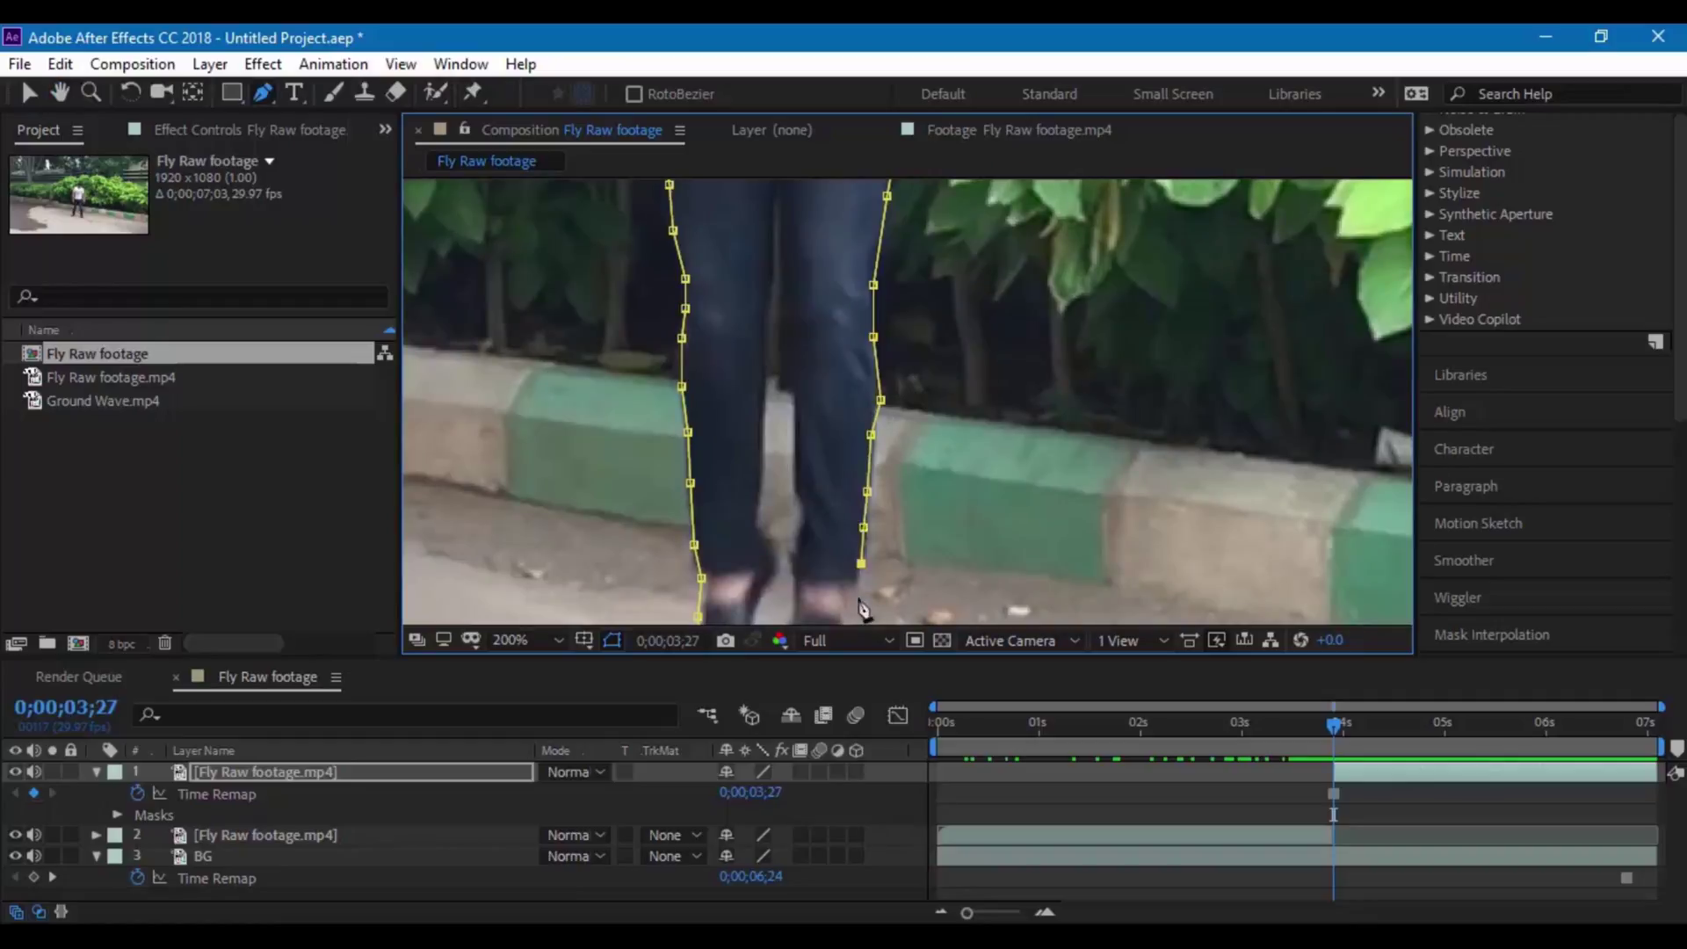
drag(862, 602, 873, 422)
click(812, 507)
click(807, 358)
mouse_move(836, 226)
mouse_down()
mouse_move(862, 388)
mouse_move(912, 497)
mouse_up()
click(871, 297)
scroll(865, 312, down, 2)
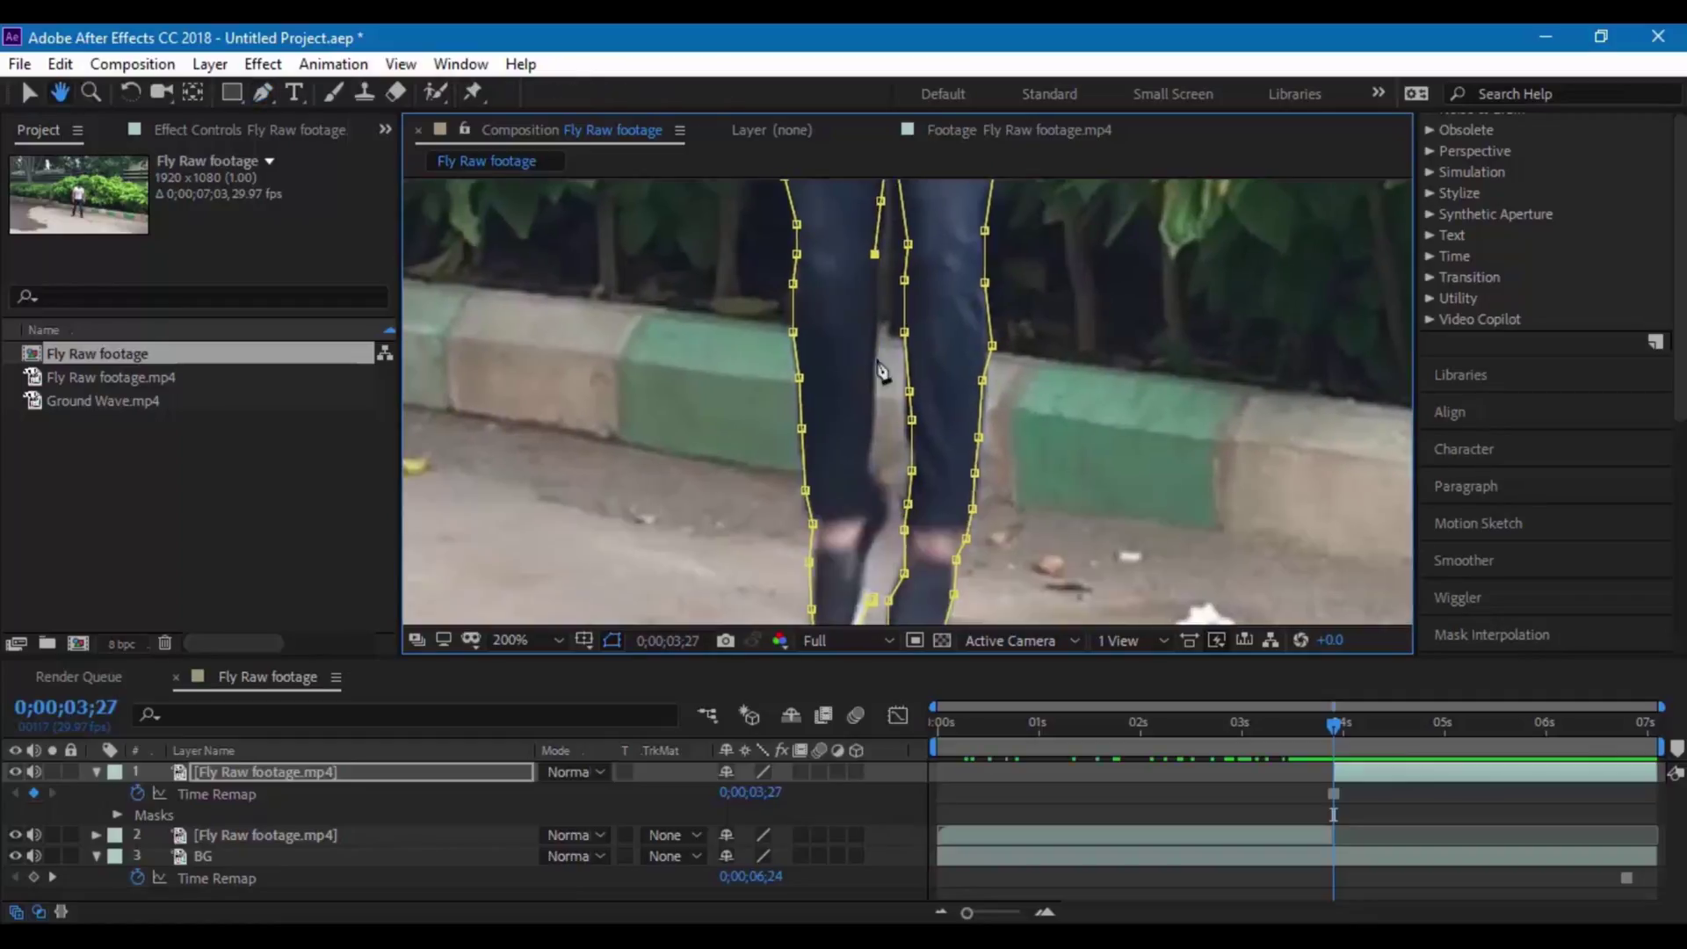
click(870, 564)
scroll(870, 598, down, 4)
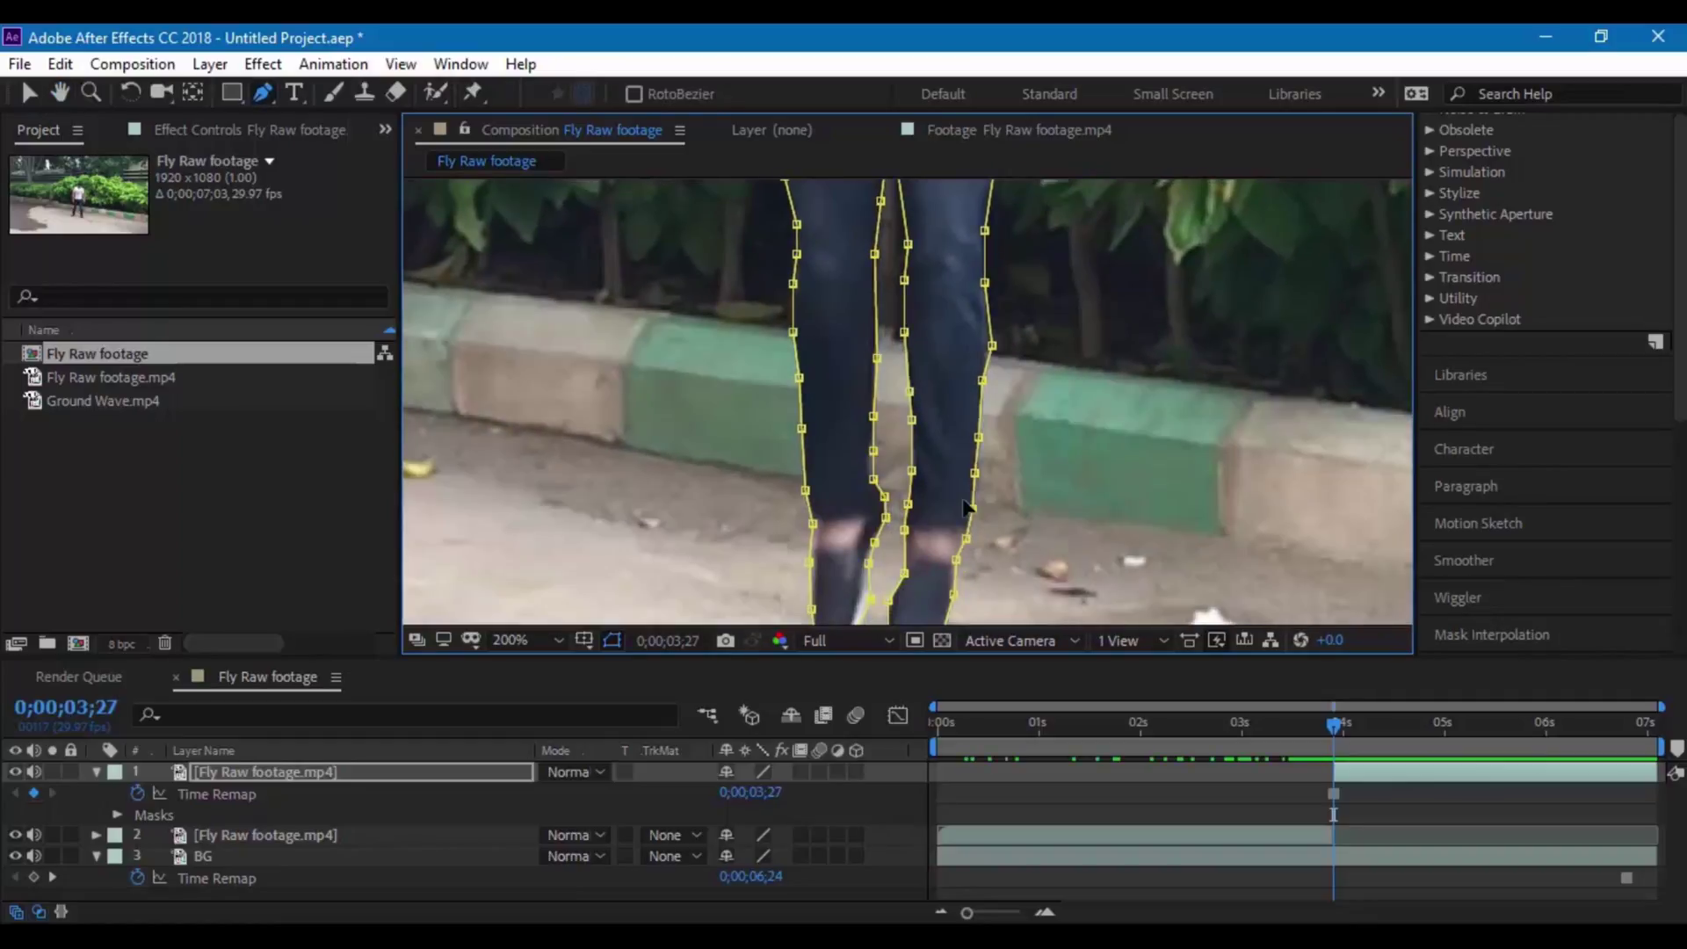
click(30, 91)
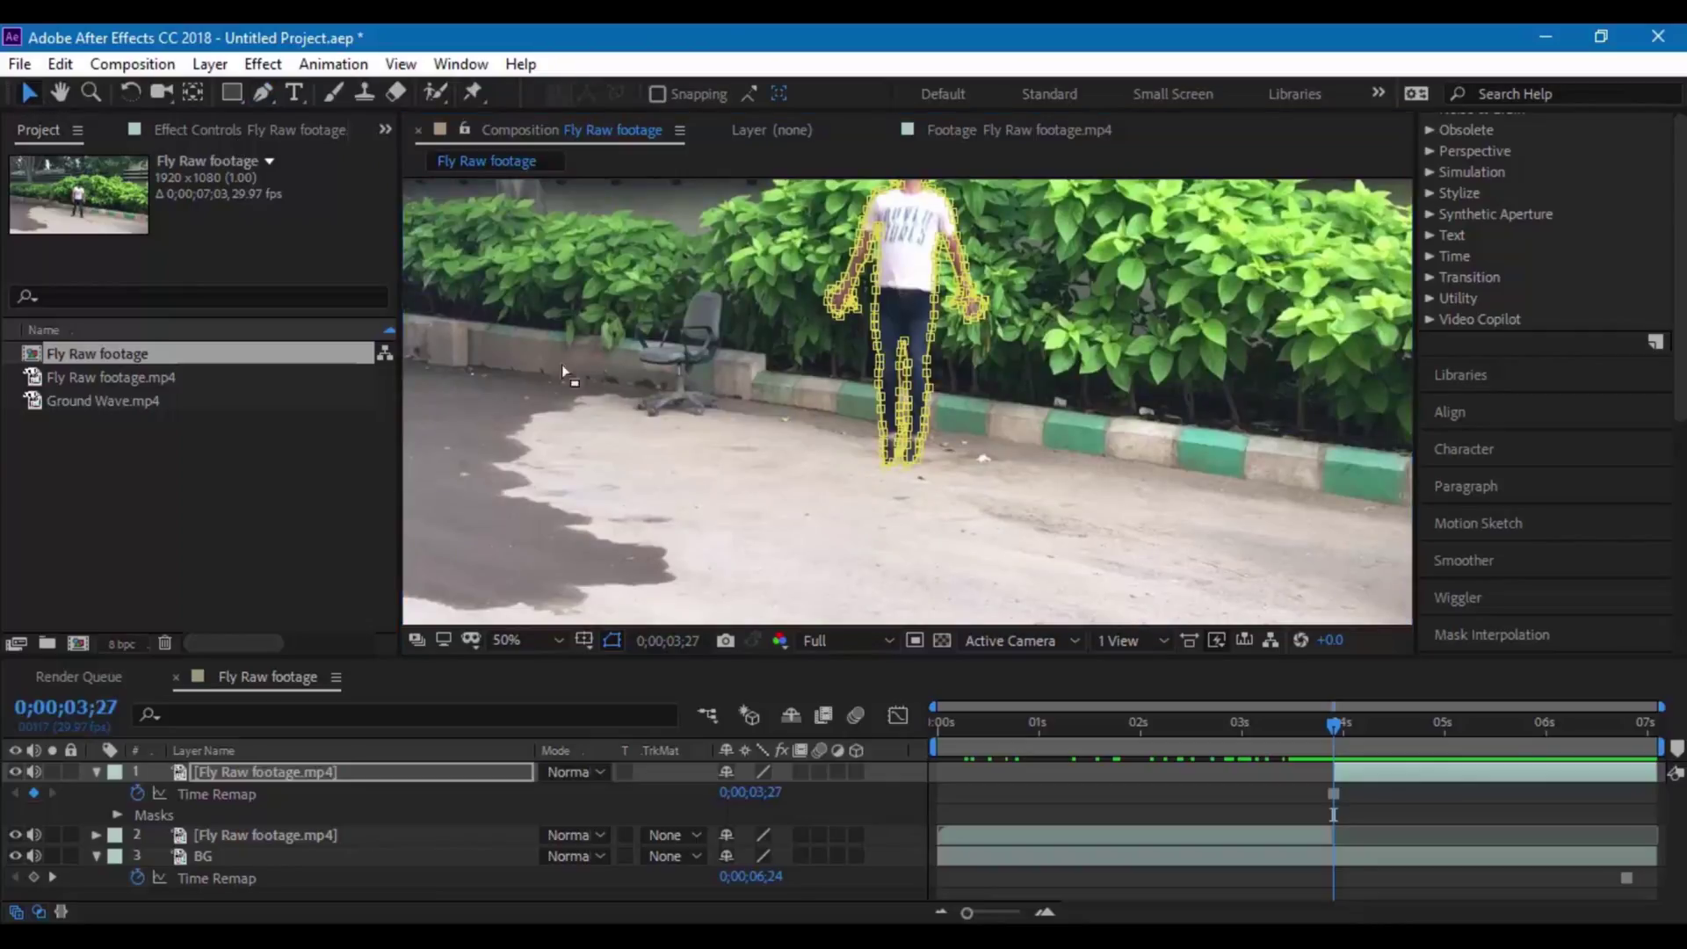
click(628, 391)
drag(1098, 388, 1079, 512)
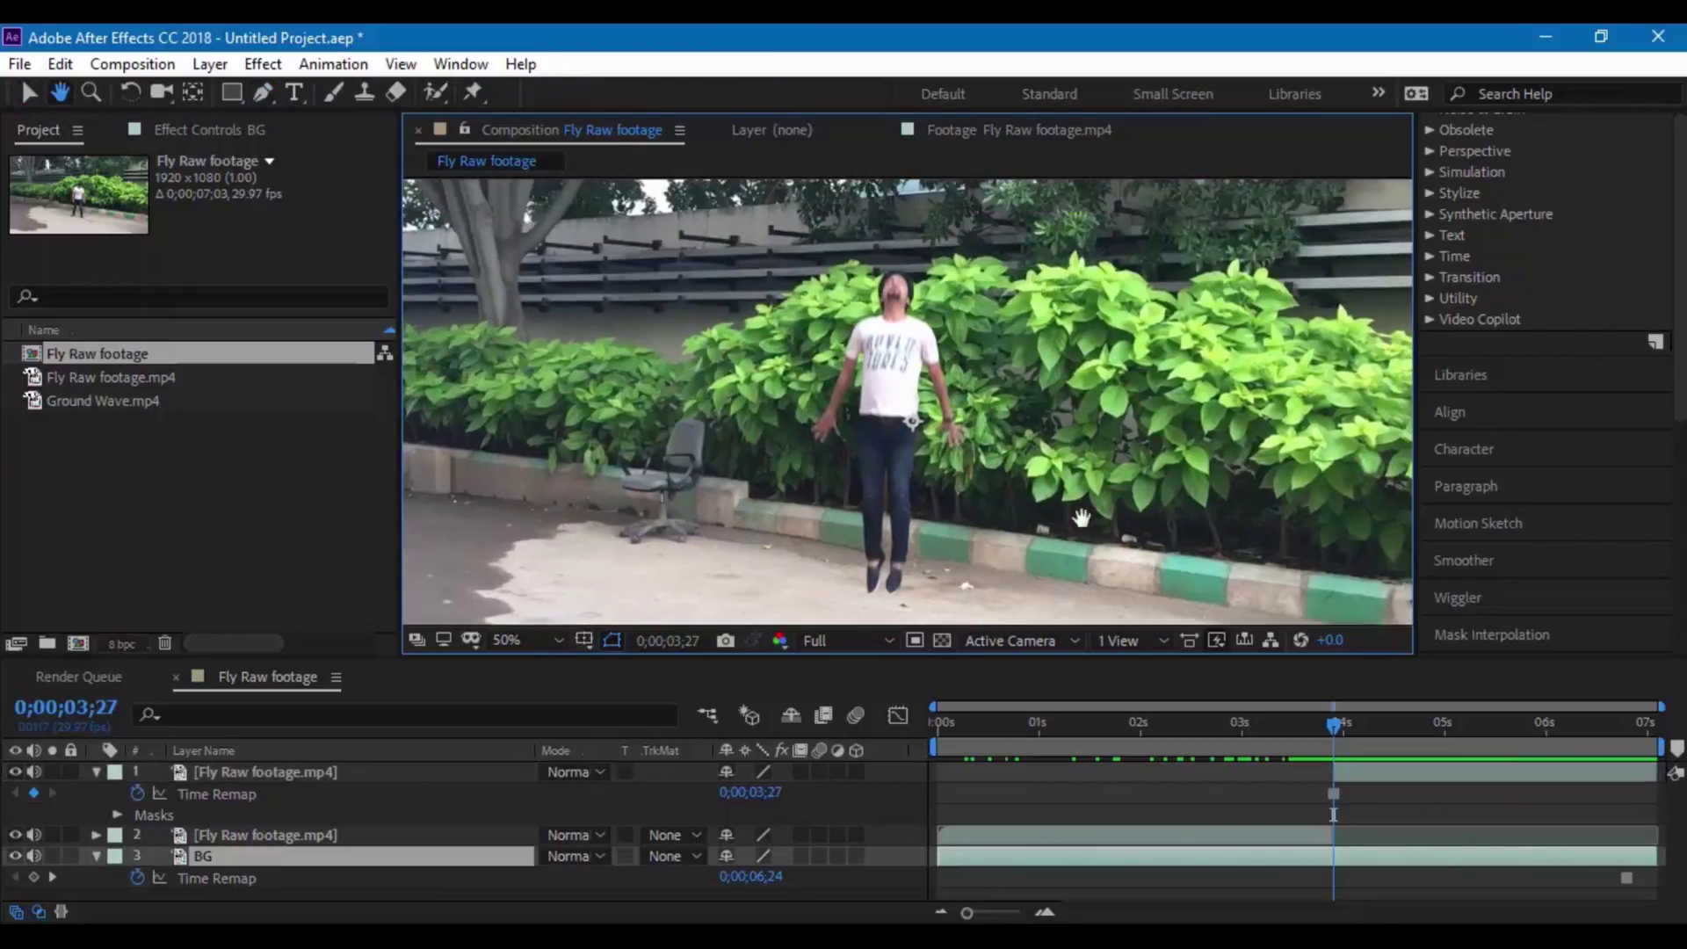
Set a starting Position keyframe on the masked freeze-frame layer at 0;00;03;27
mouse_move(1332, 723)
mouse_down()
mouse_move(1363, 722)
mouse_move(1295, 724)
mouse_move(1328, 724)
mouse_up()
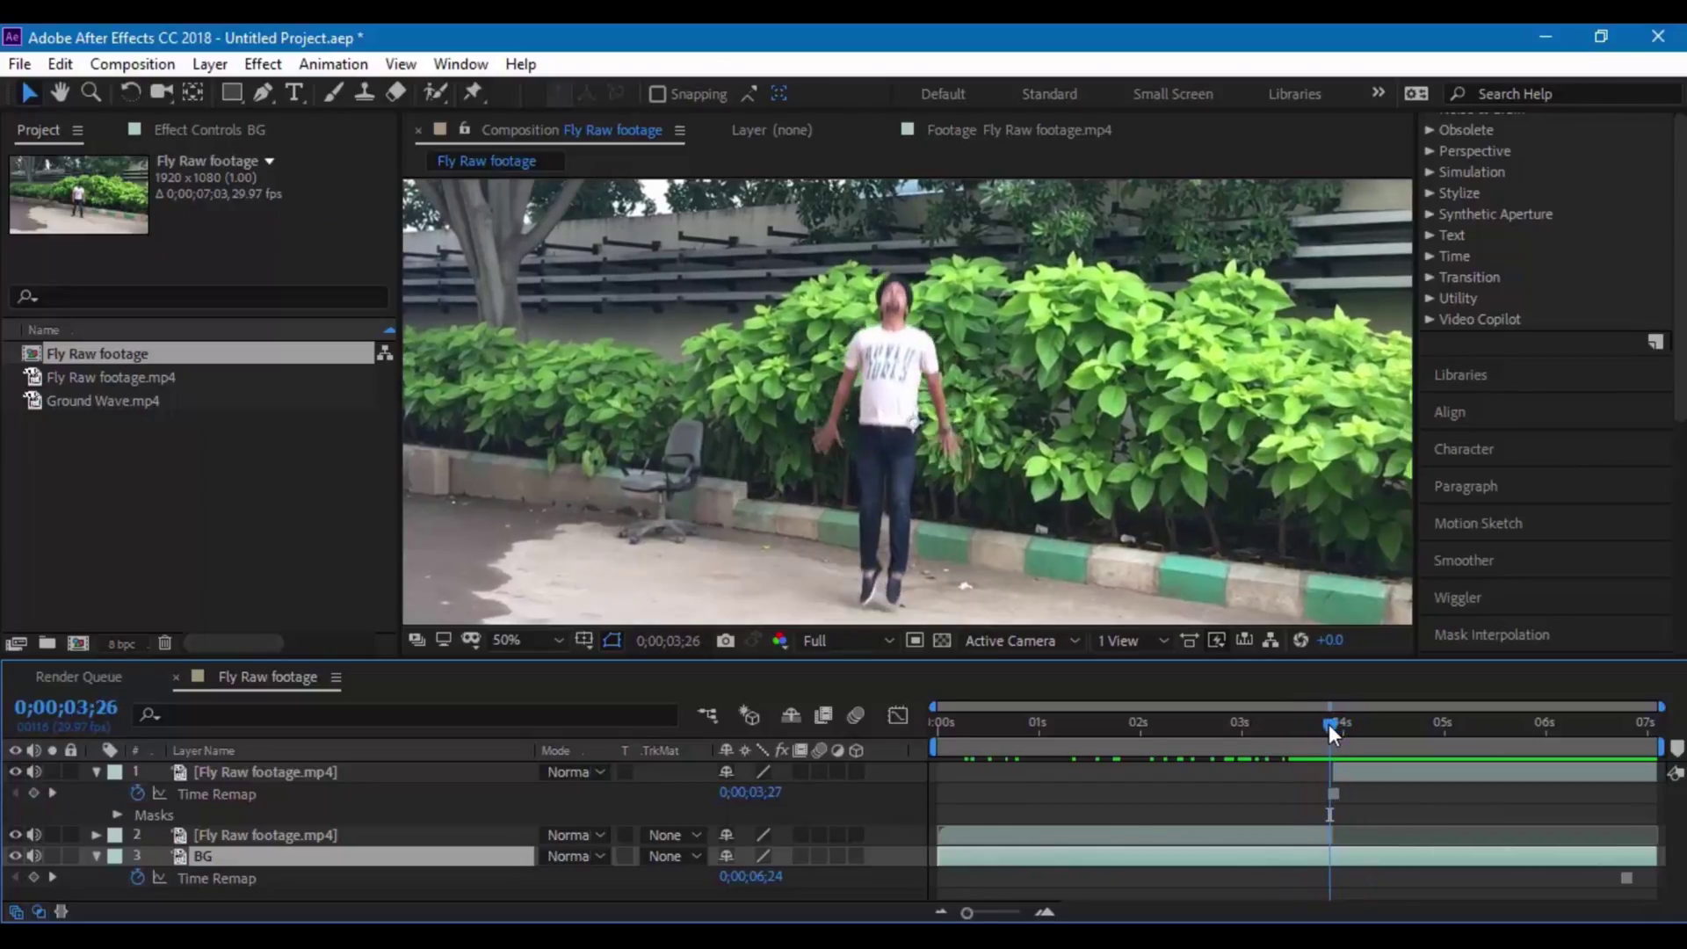
key(Page_Down)
key(Page_Down)
click(1344, 768)
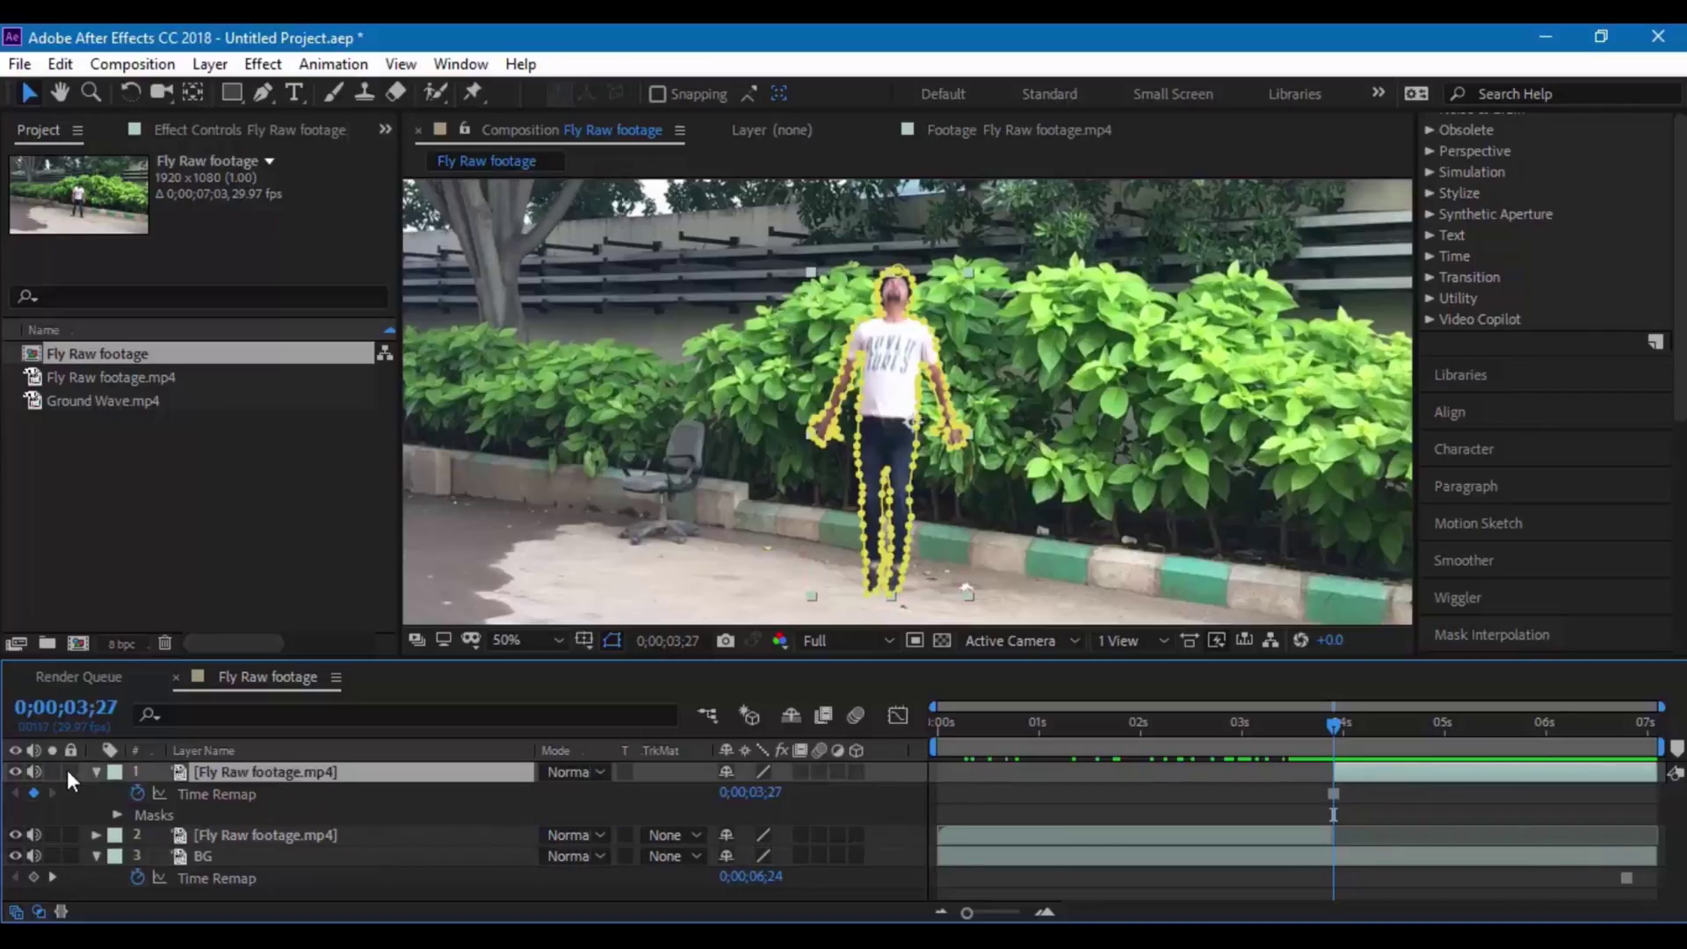
click(95, 770)
click(94, 769)
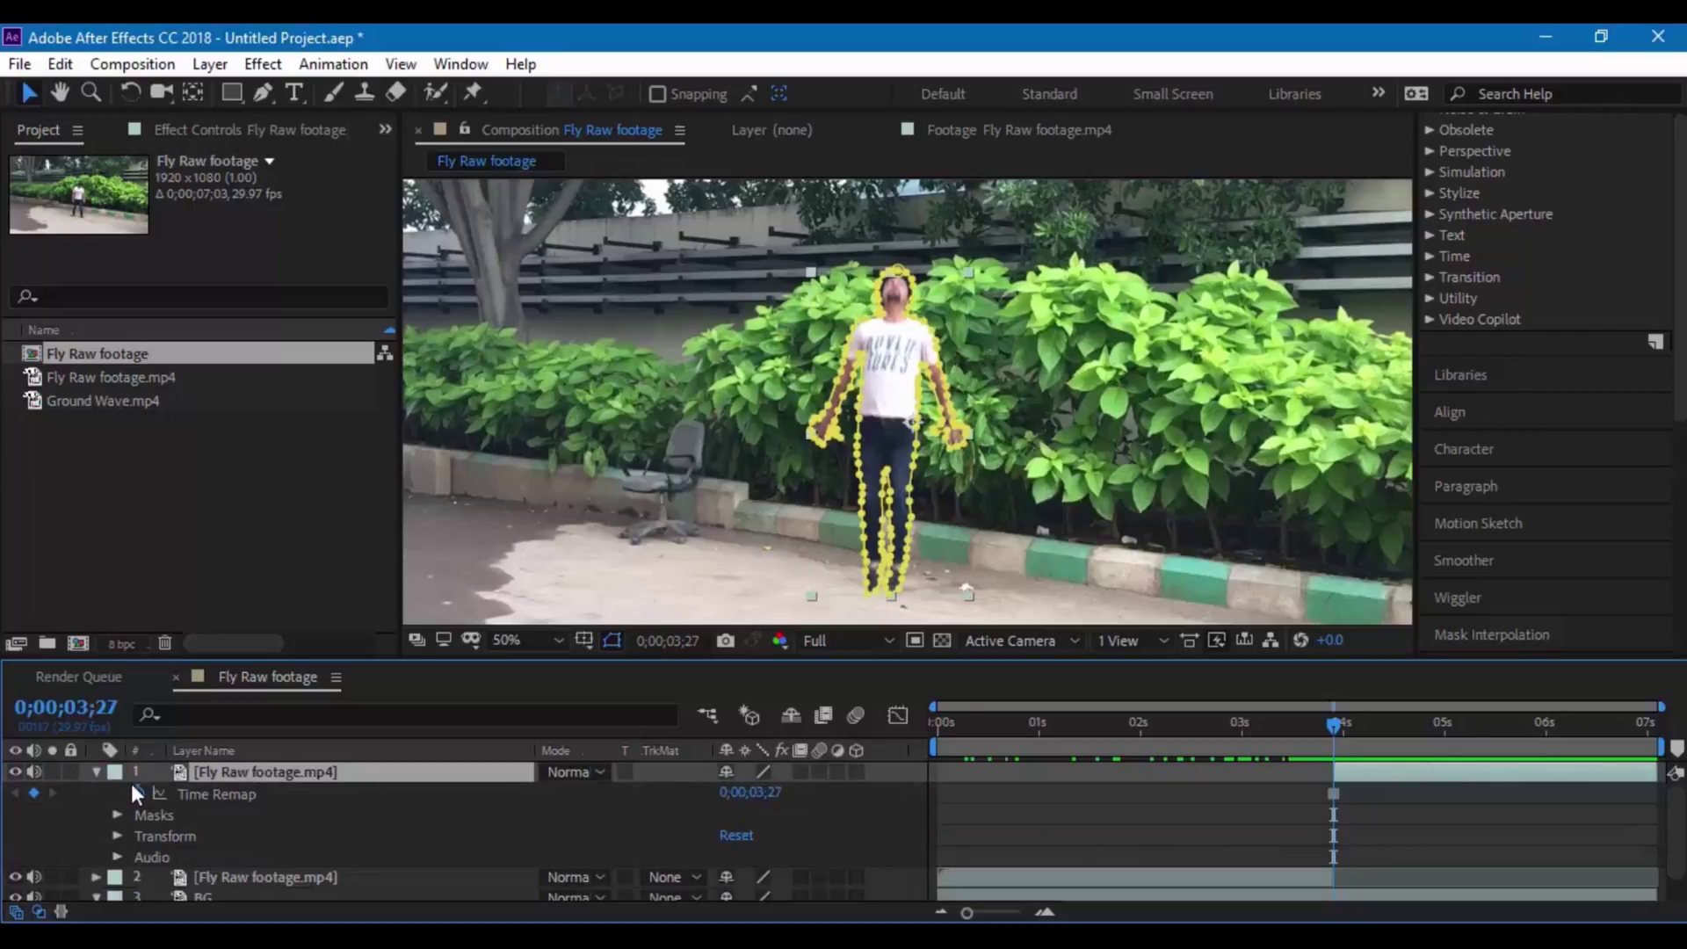
click(116, 835)
click(180, 830)
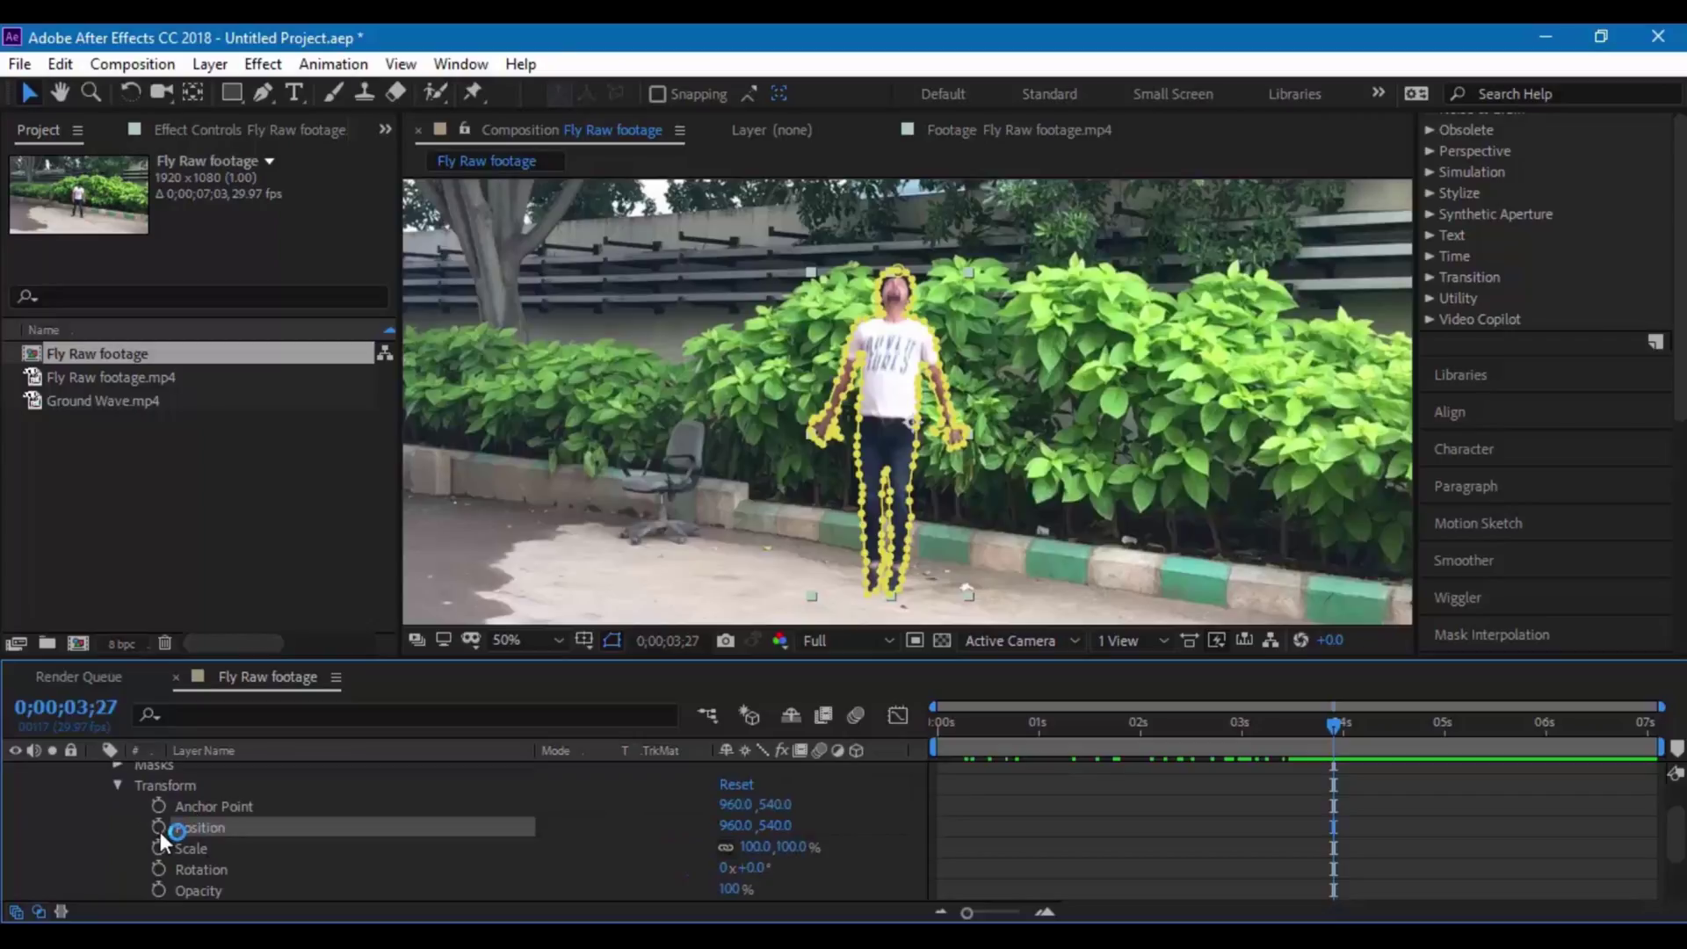
click(159, 828)
Keyframe the masked man's Position at 960, -368 at 0;00;04;10 so he flies straight up out of frame
drag(1337, 724, 1377, 723)
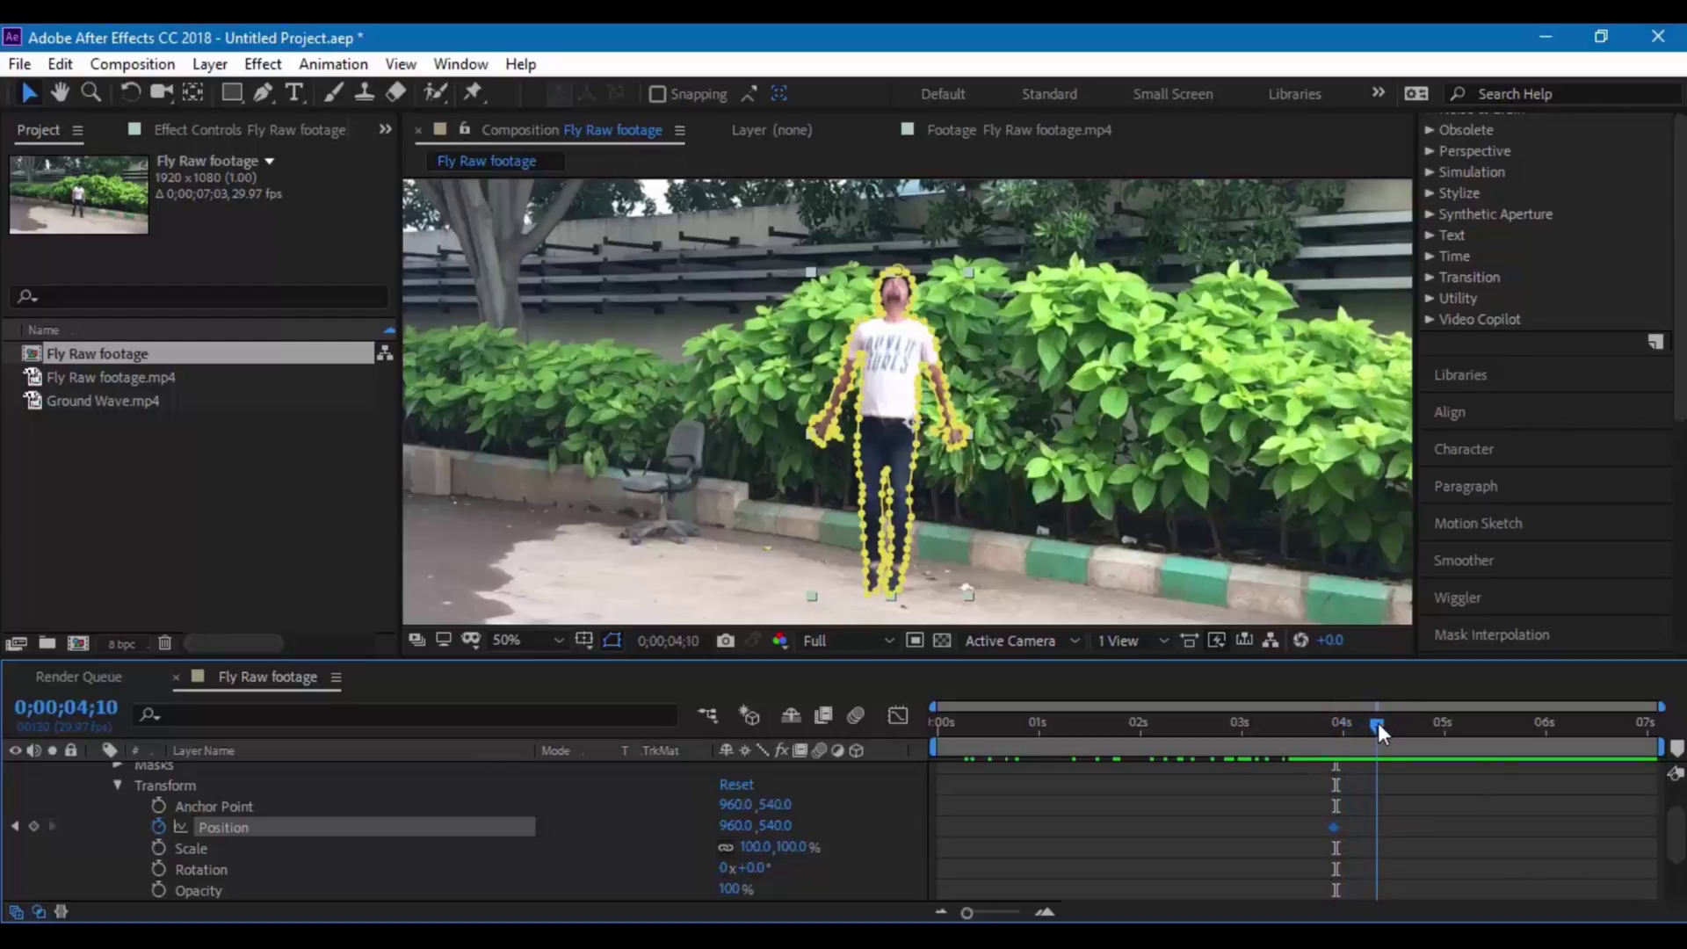
drag(736, 826, 557, 805)
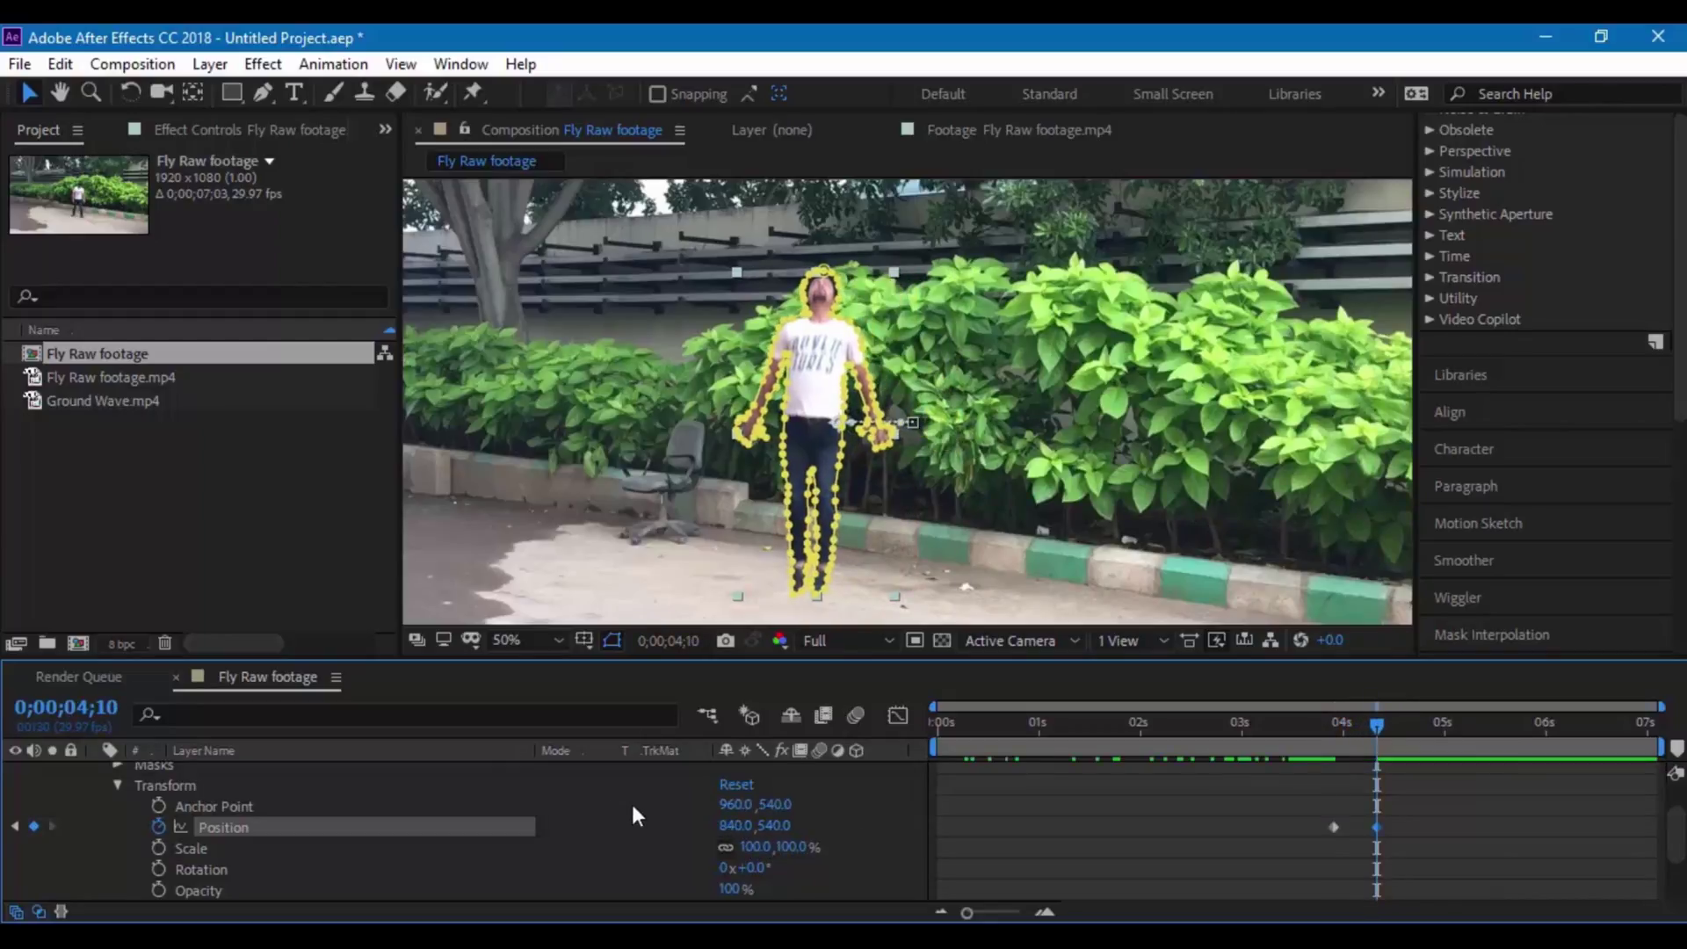
key(ctrl+z)
drag(773, 826, 799, 451)
scroll(801, 450, down, 4)
scroll(825, 547, up, 2)
scroll(831, 597, down, 2)
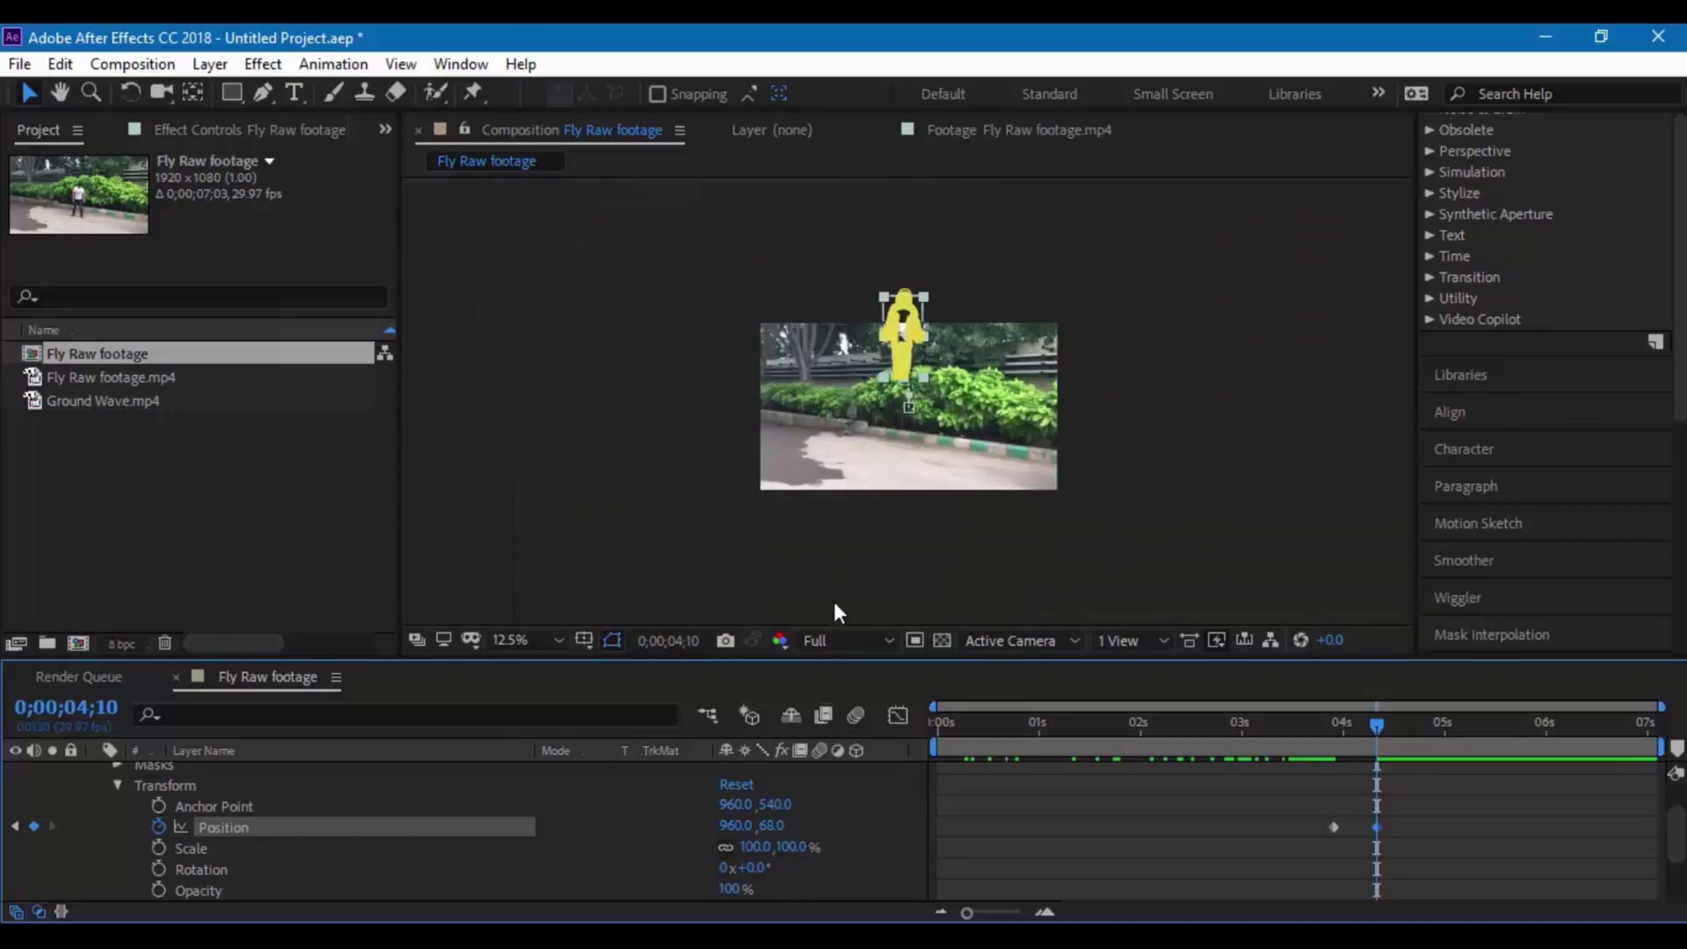
drag(712, 808, 311, 755)
Preview the flight from 0;00;03;24 to check the takeoff
click(1323, 728)
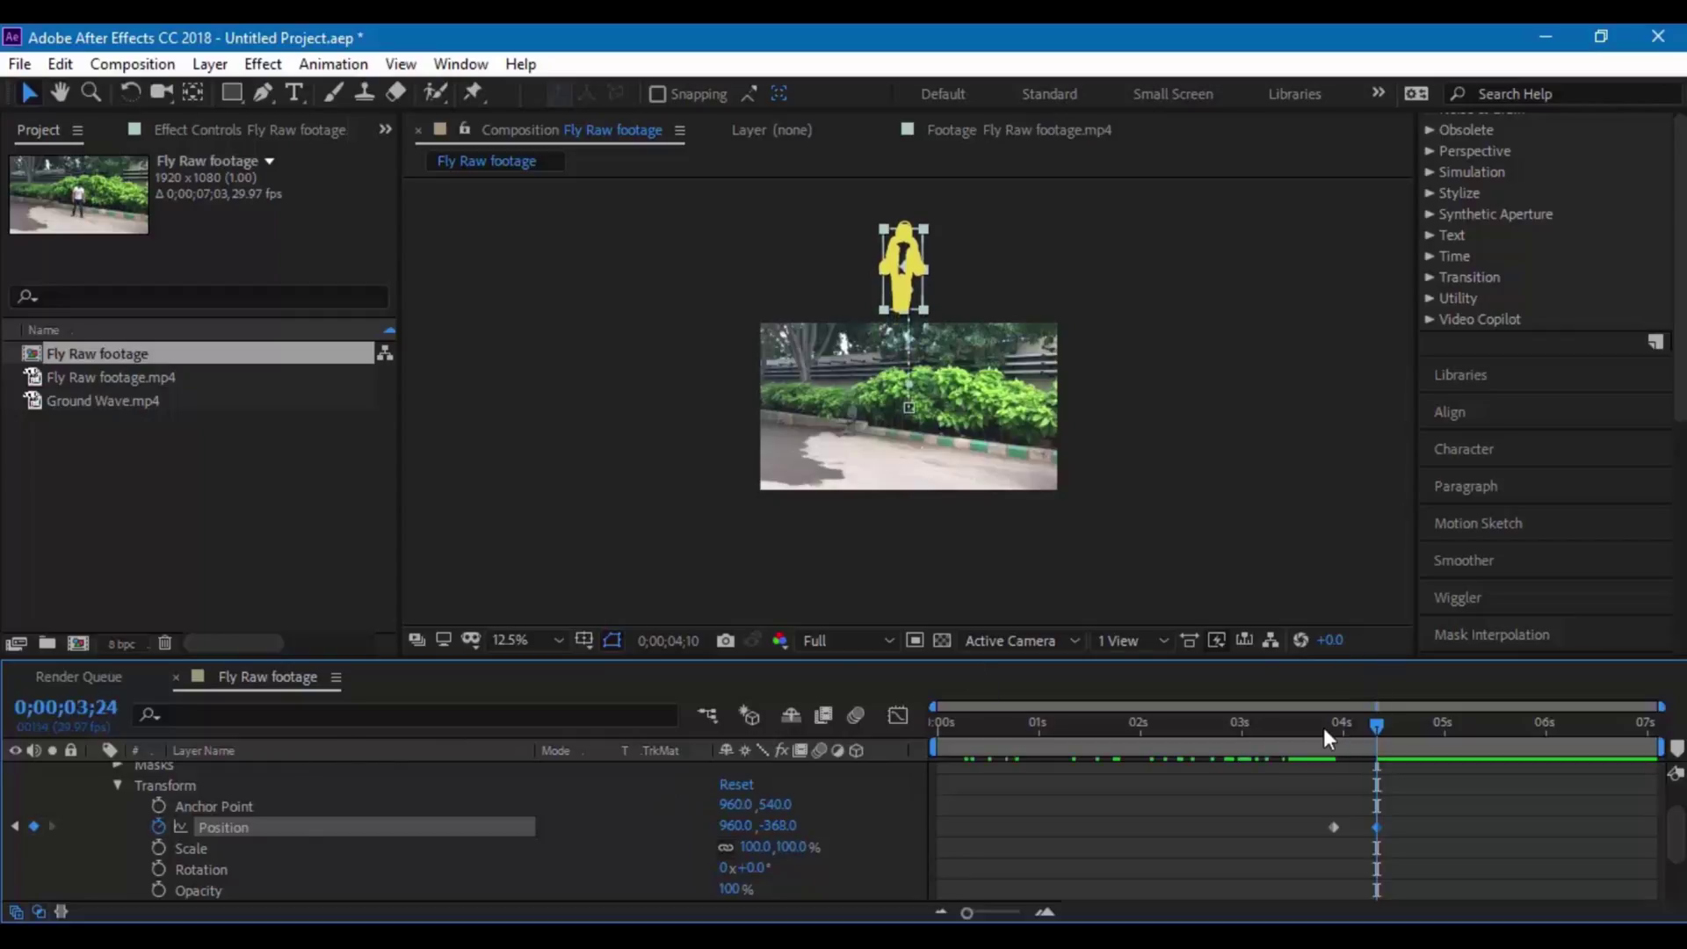
scroll(1192, 407, up, 1)
scroll(1192, 409, up, 1)
scroll(1193, 408, down, 1)
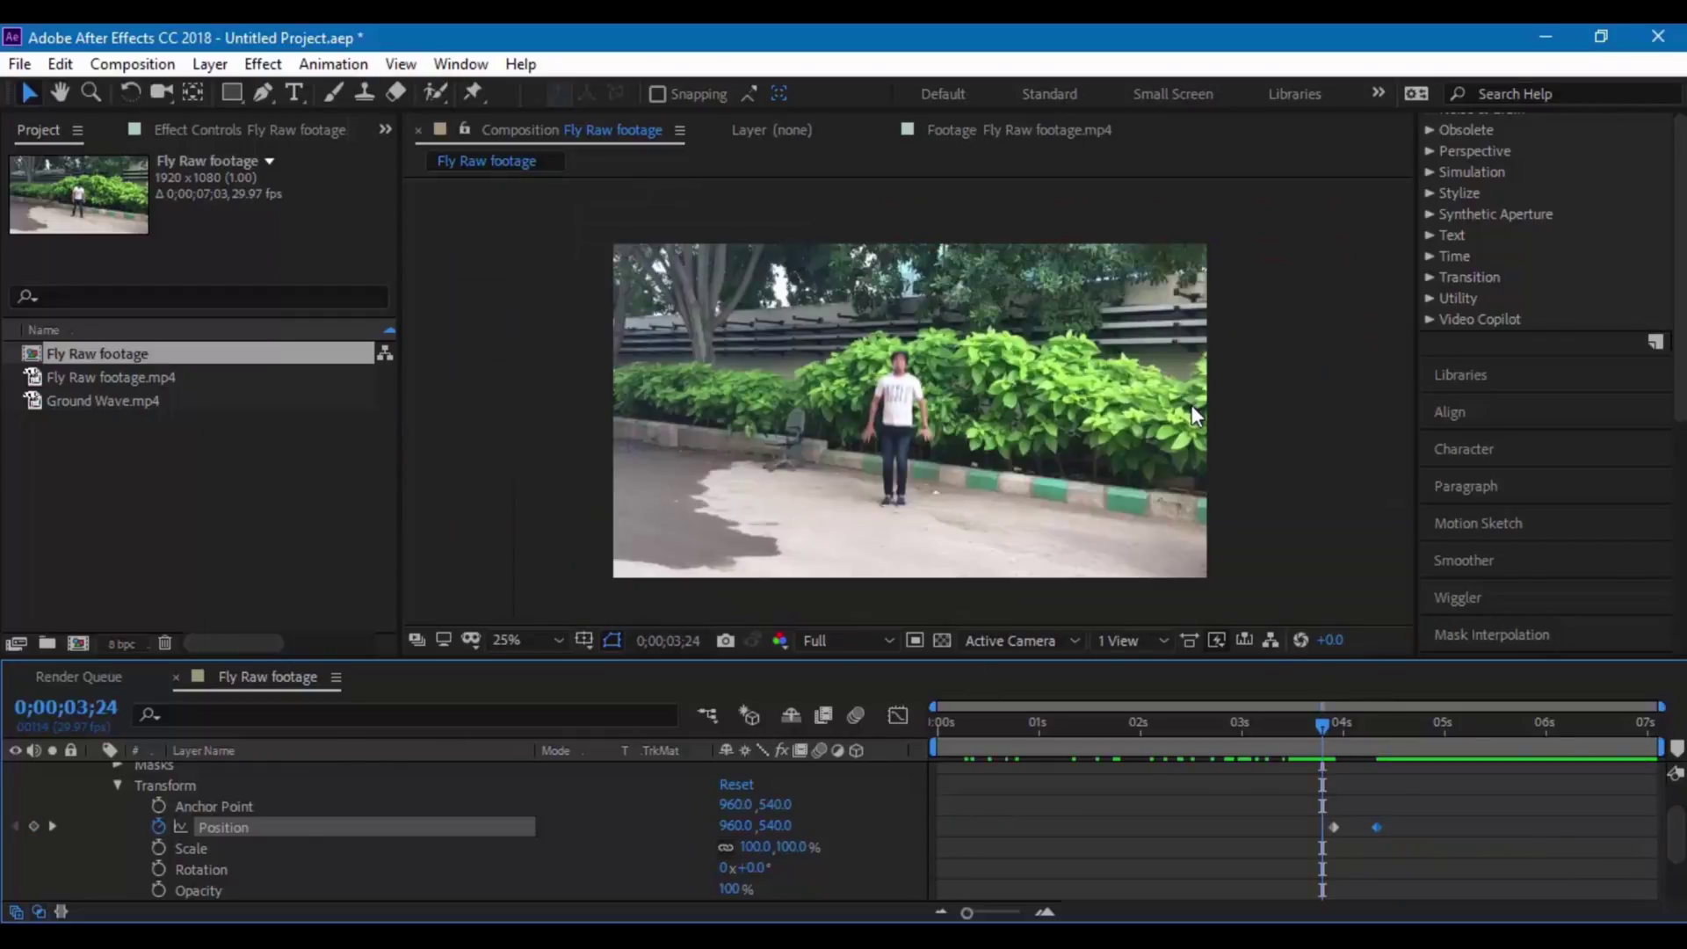
key(space)
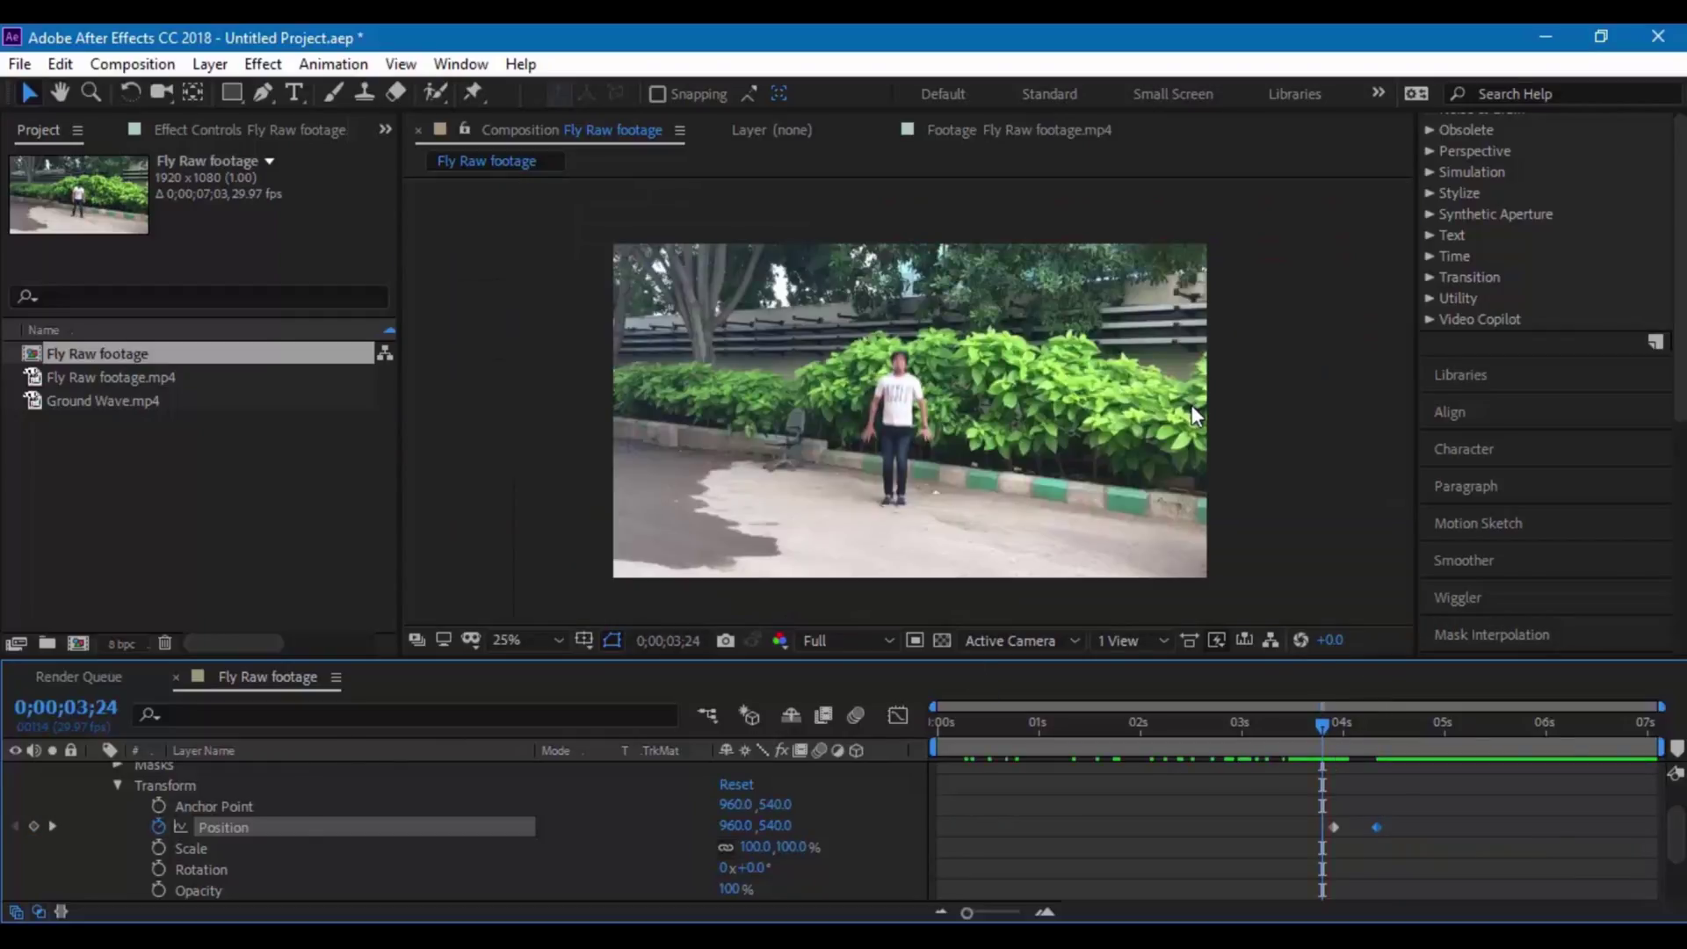
click(1280, 734)
Limit the work area to the jump, from shortly before 3 seconds to shortly before 5 seconds, and preview it
drag(924, 745, 1198, 746)
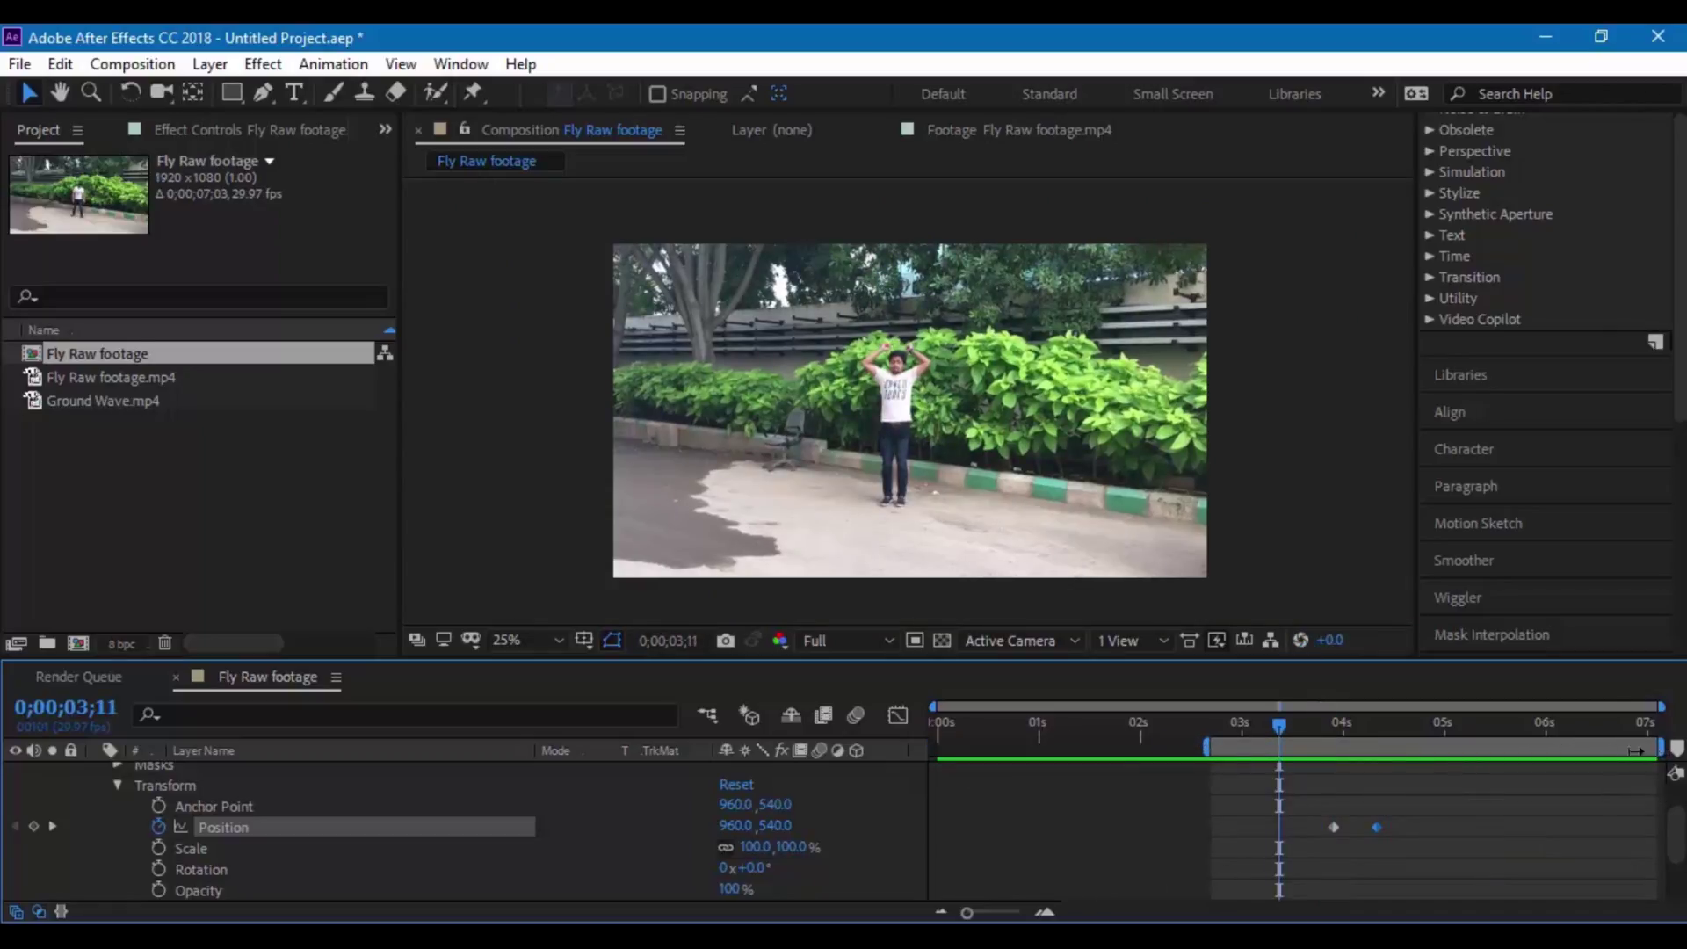
drag(1659, 748, 1434, 749)
click(1229, 726)
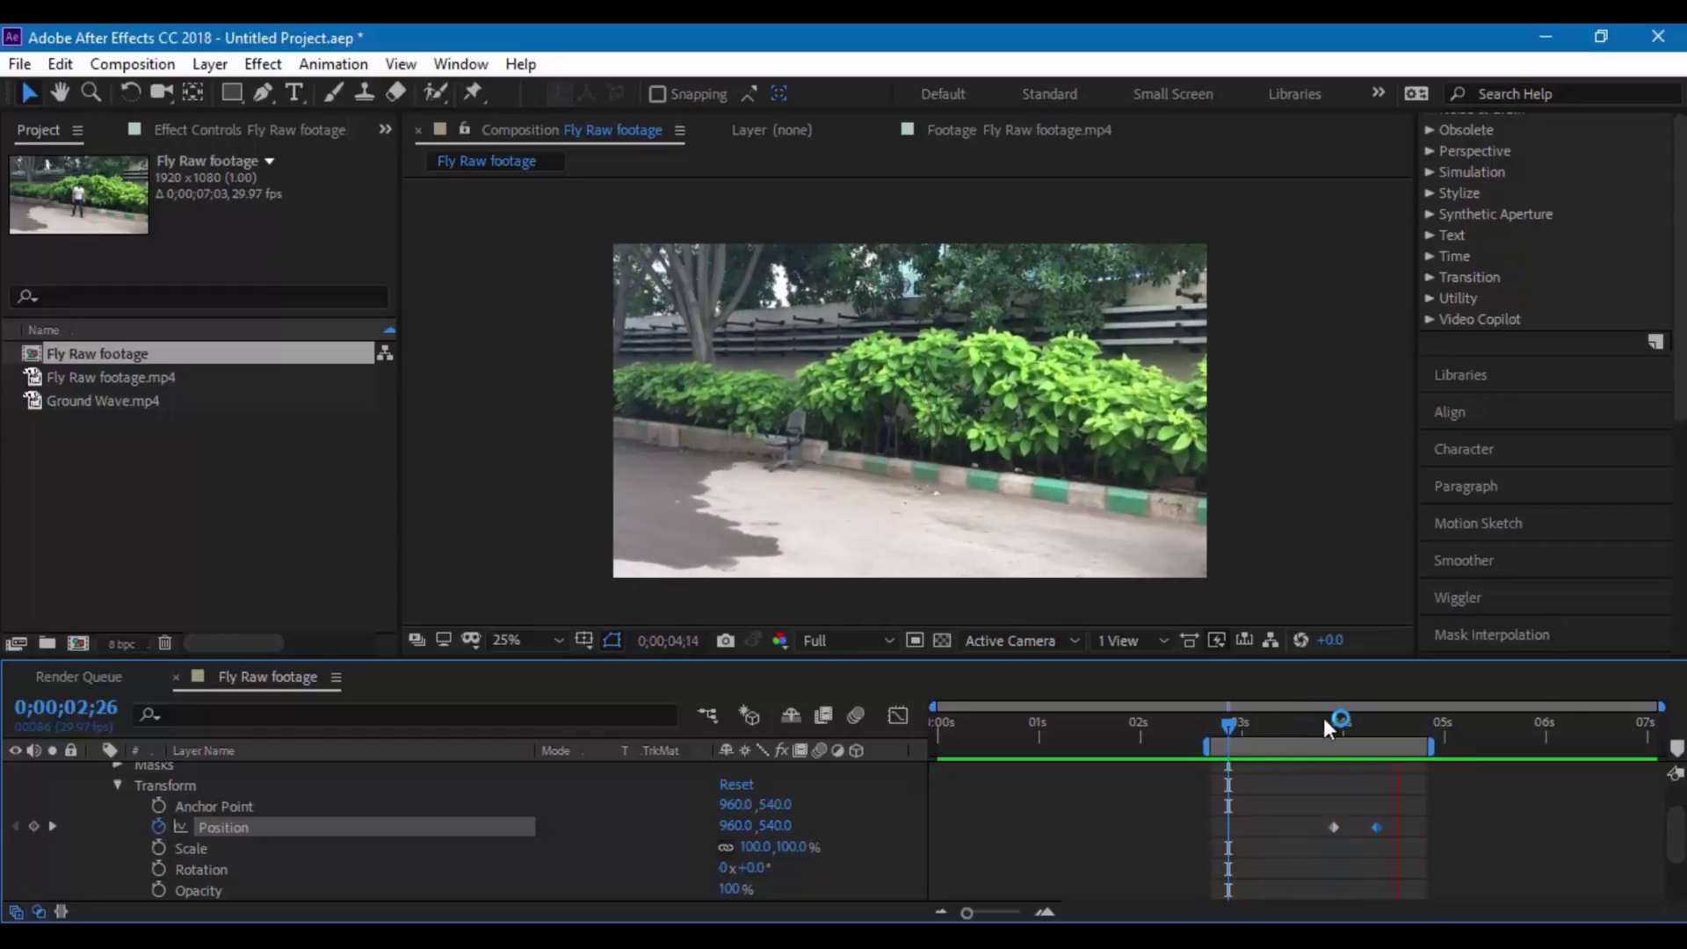
Speed up the takeoff by moving the second Position keyframe slightly closer to the first
drag(1323, 718, 1332, 731)
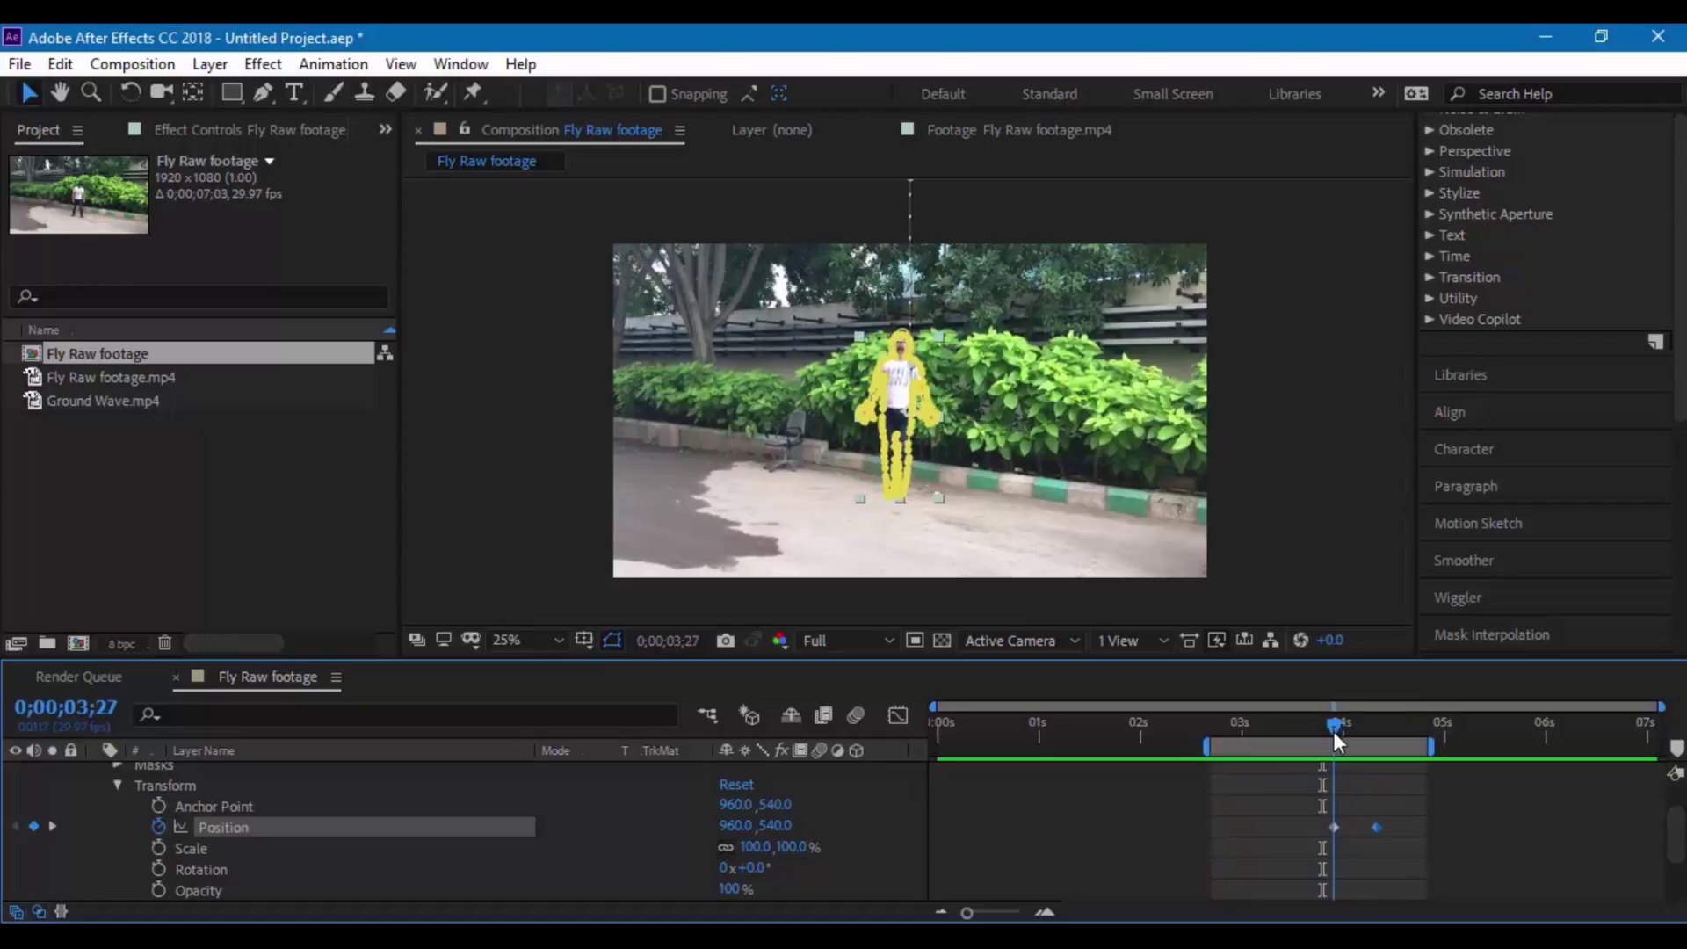
drag(1372, 825, 1363, 827)
scroll(158, 792, up, 2)
Enable motion blur for the masked flying layer and the composition, and preview the takeoff
click(97, 772)
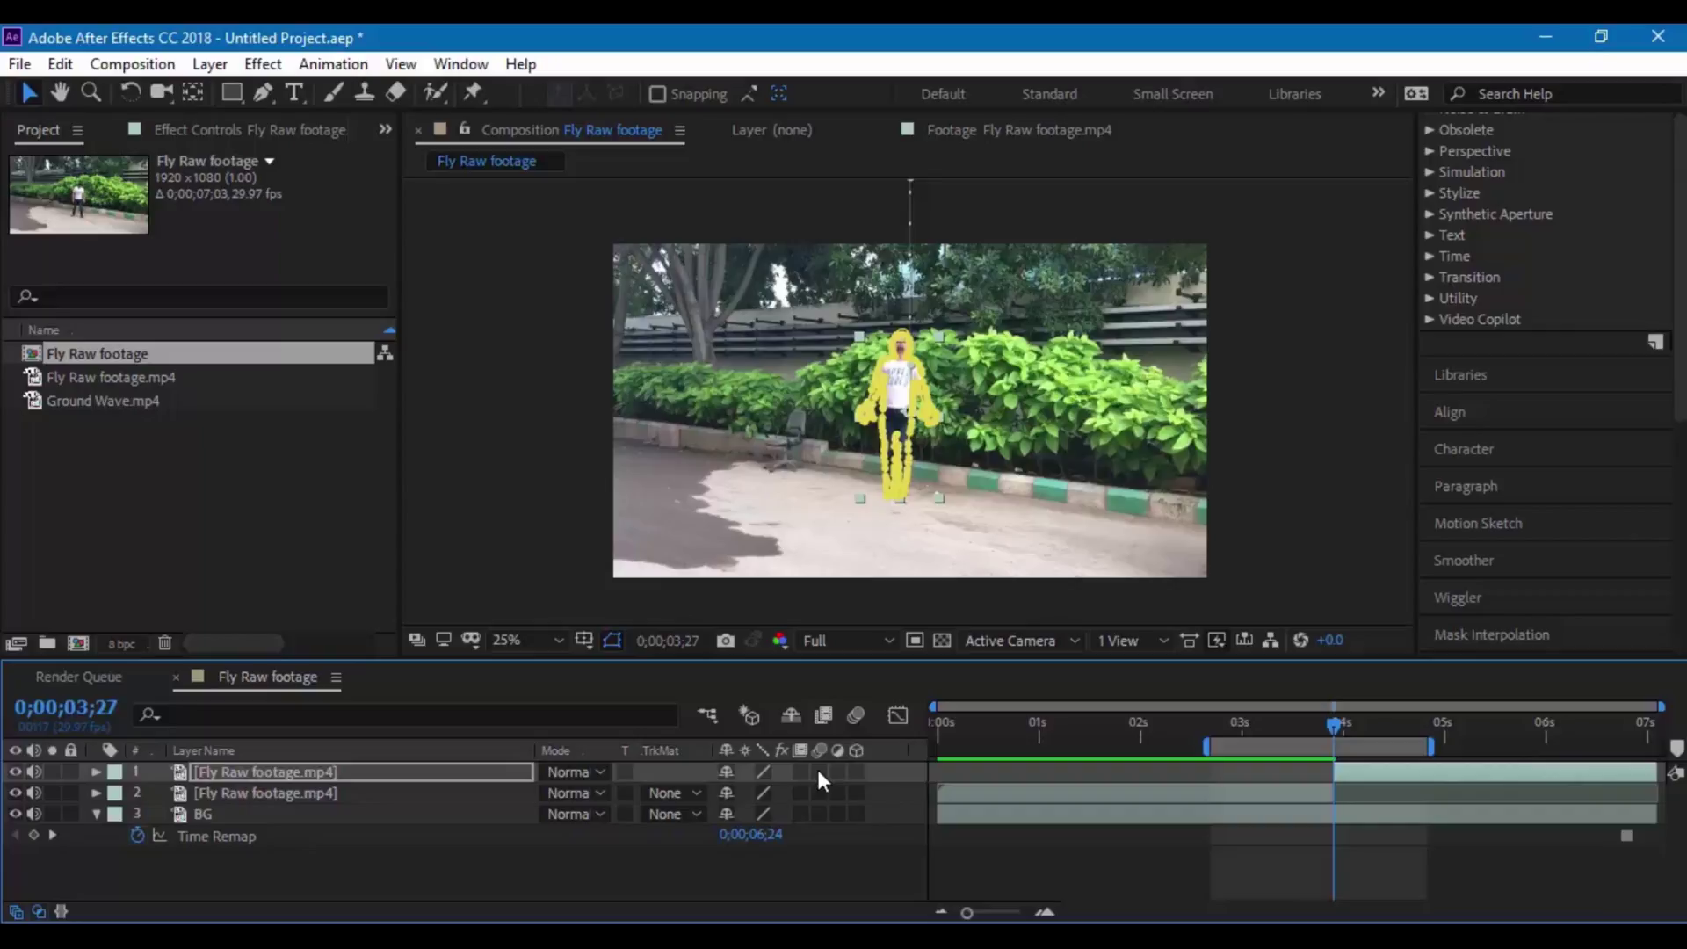
click(858, 713)
click(1284, 533)
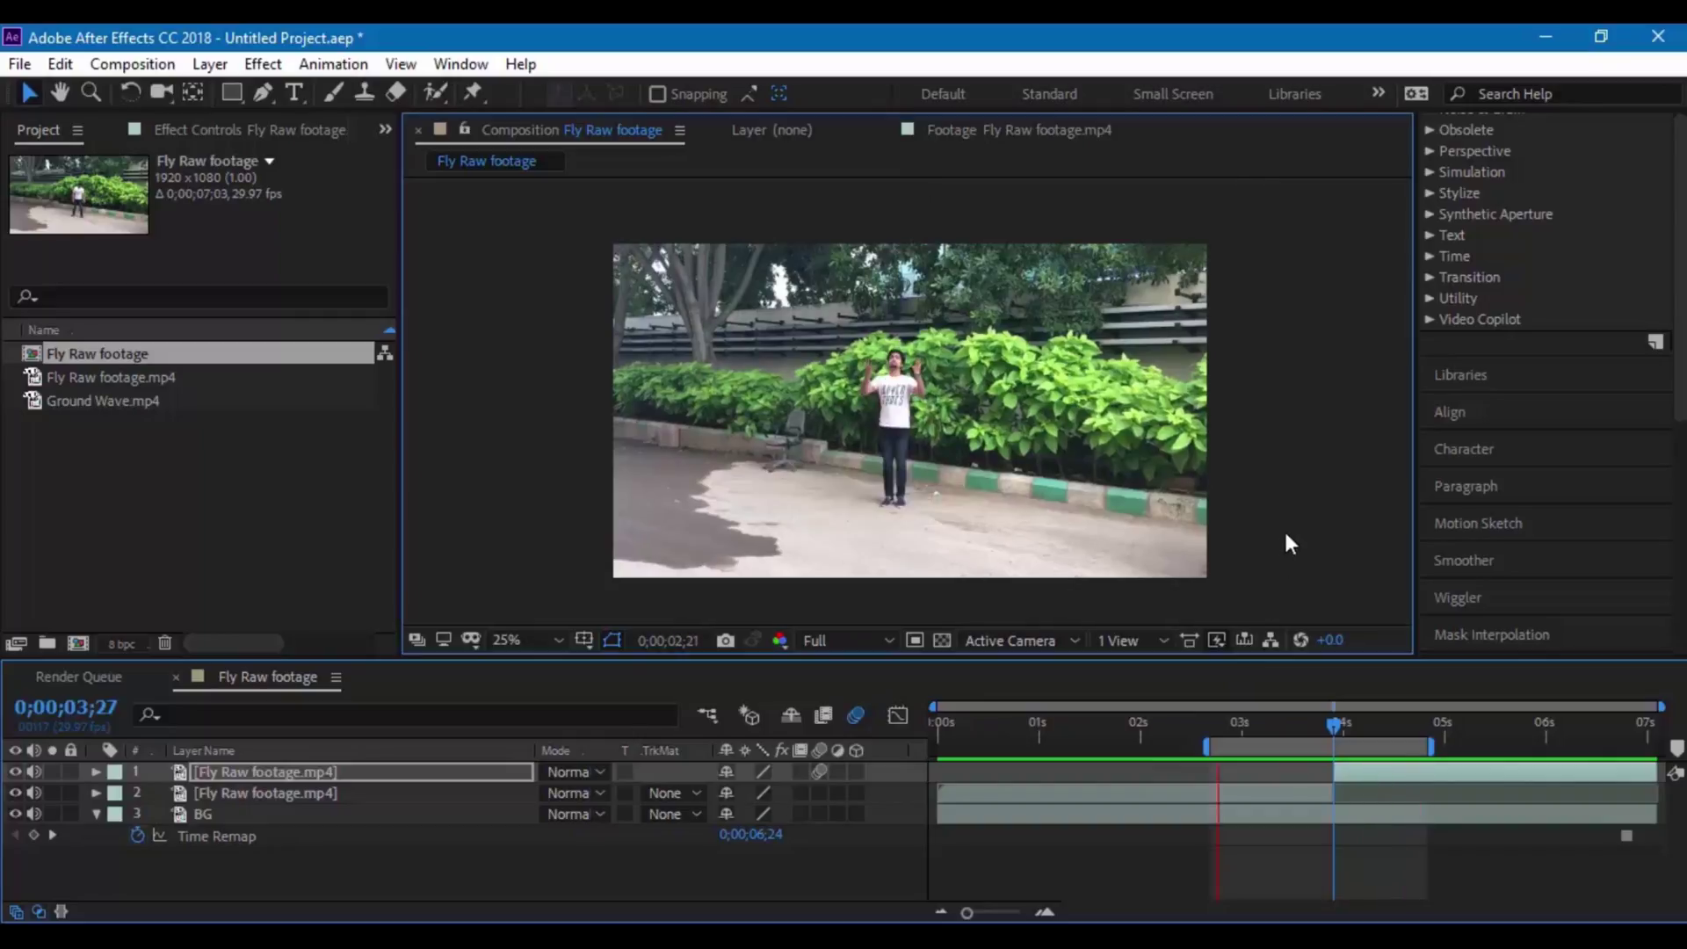
click(1272, 725)
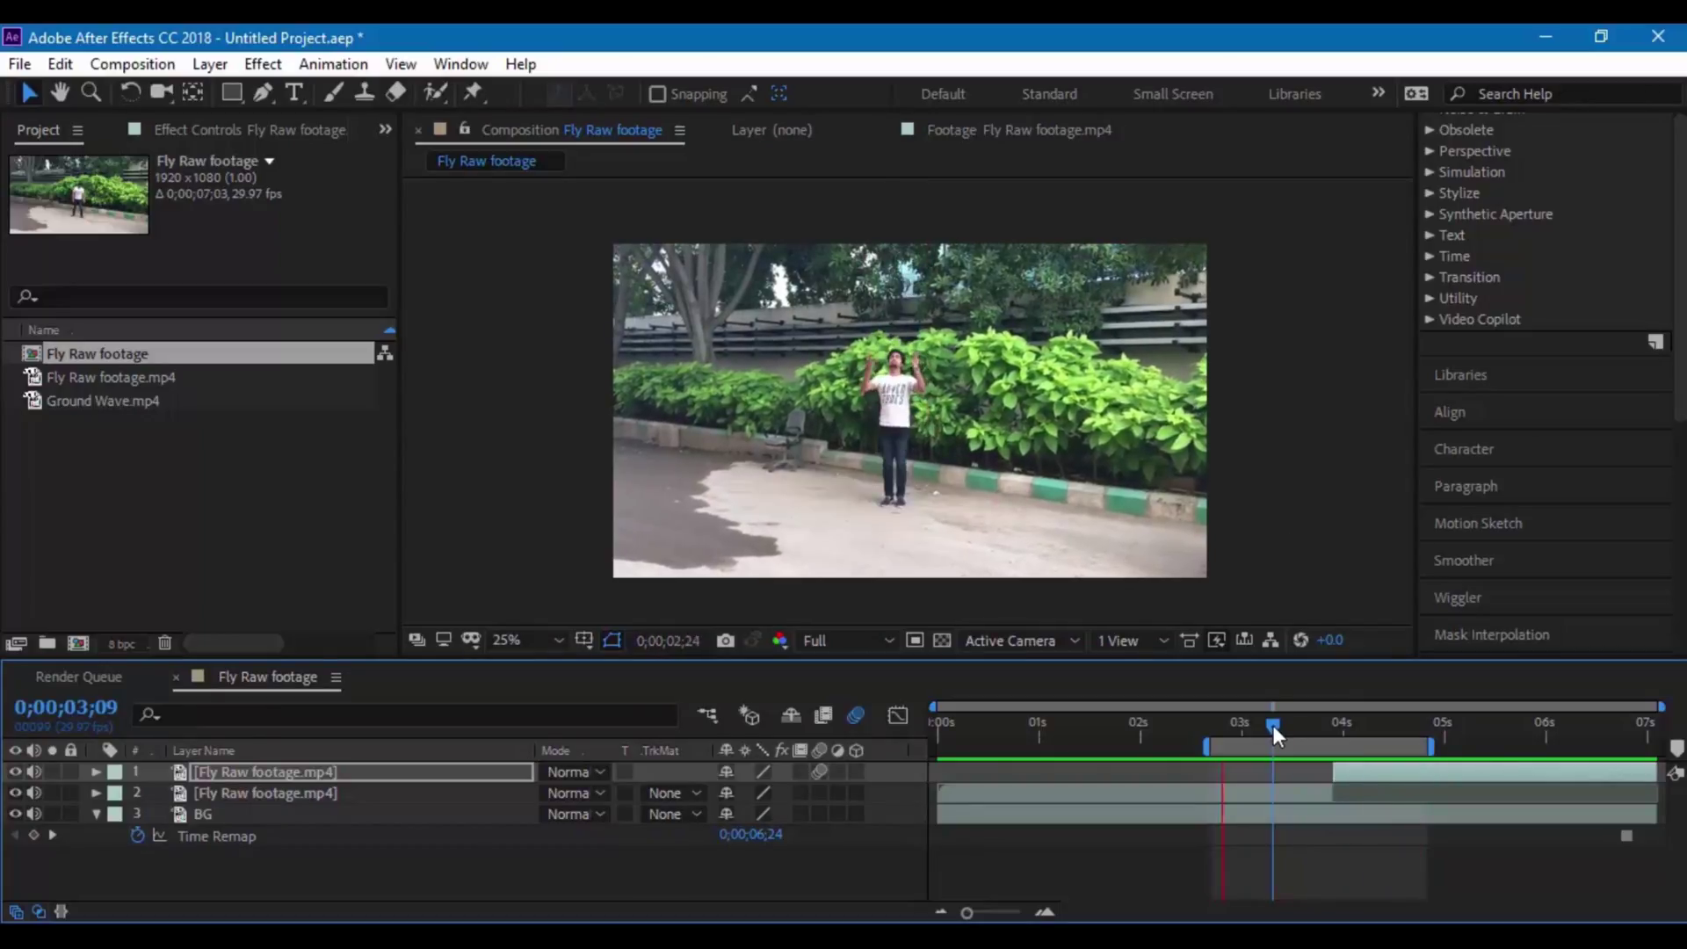
mouse_move(1273, 725)
mouse_down()
mouse_move(1370, 733)
mouse_move(1279, 729)
mouse_up()
click(1319, 548)
Examine the Ground Wave.mp4 footage and return to the Fly Raw footage composition
click(128, 404)
double_click(131, 403)
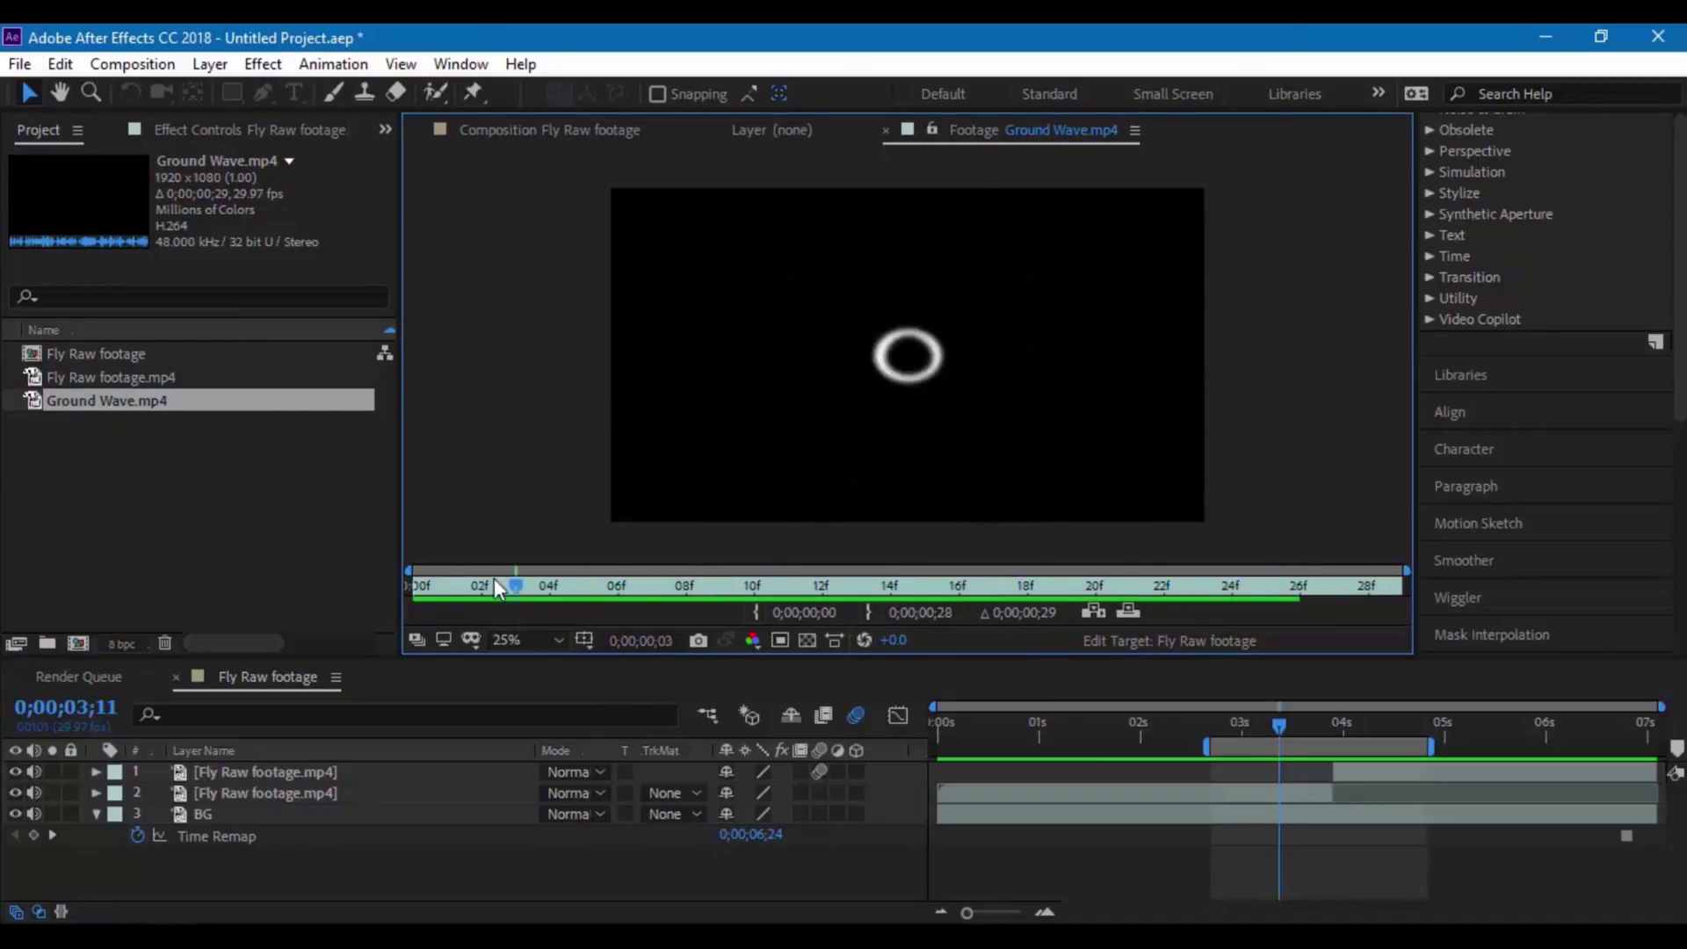
click(244, 503)
click(114, 402)
click(488, 125)
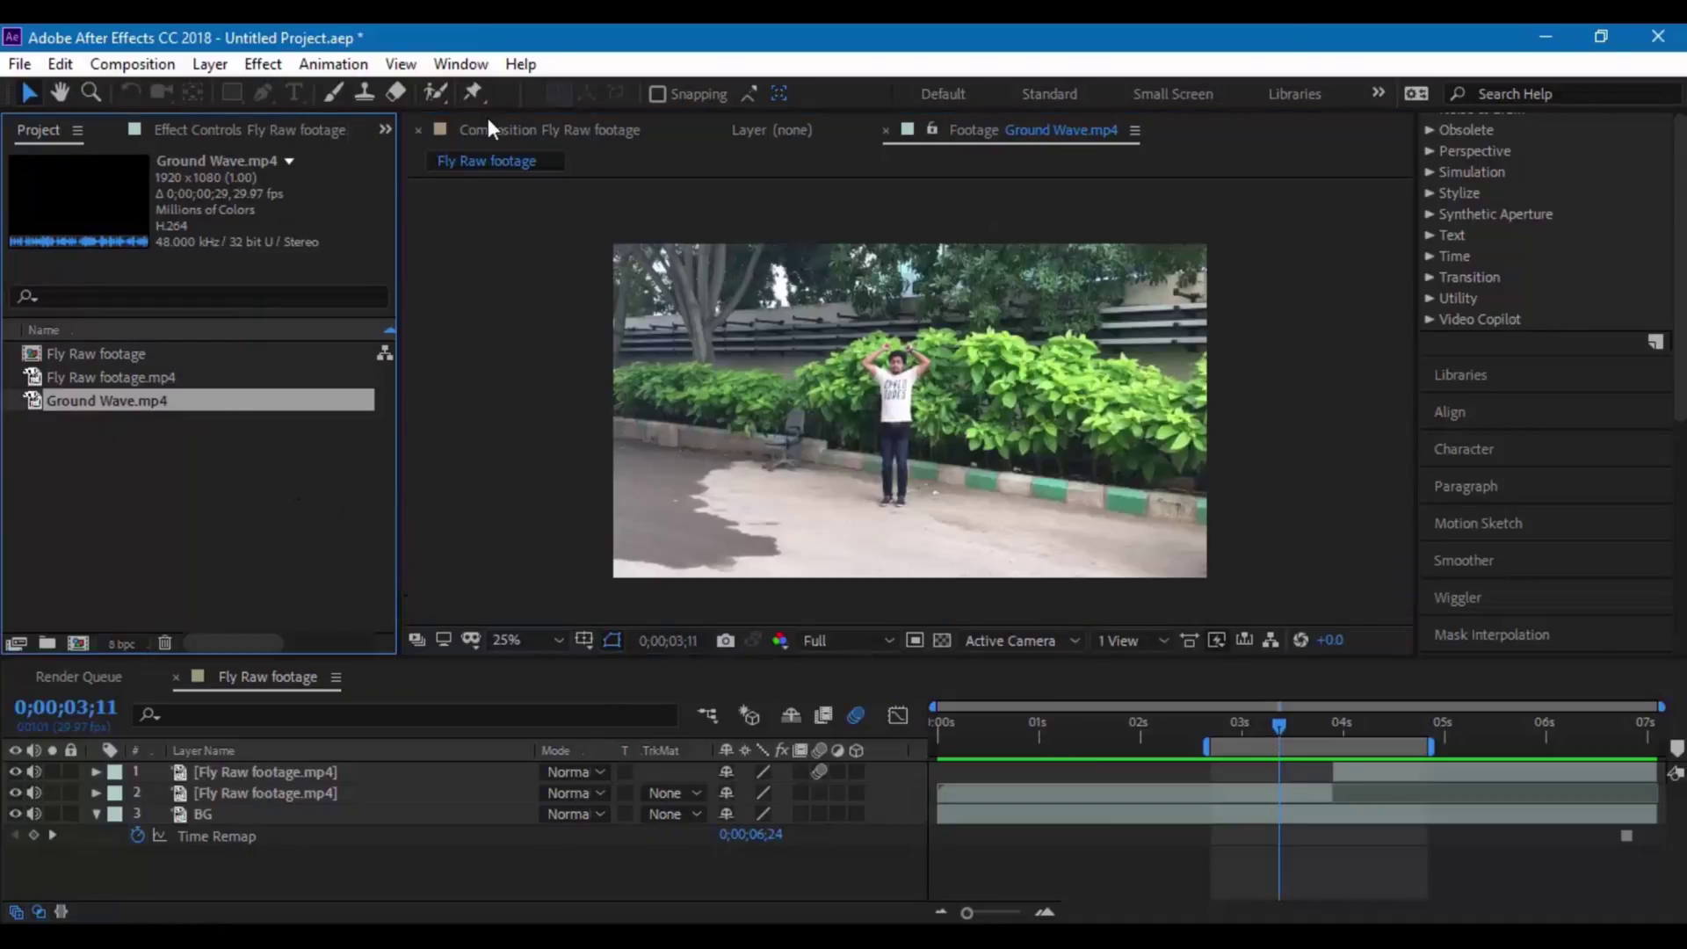
Add Ground Wave.mp4 as the uppermost layer, starting at 0;00;03;11, with the Screen blending mode
drag(92, 401, 859, 560)
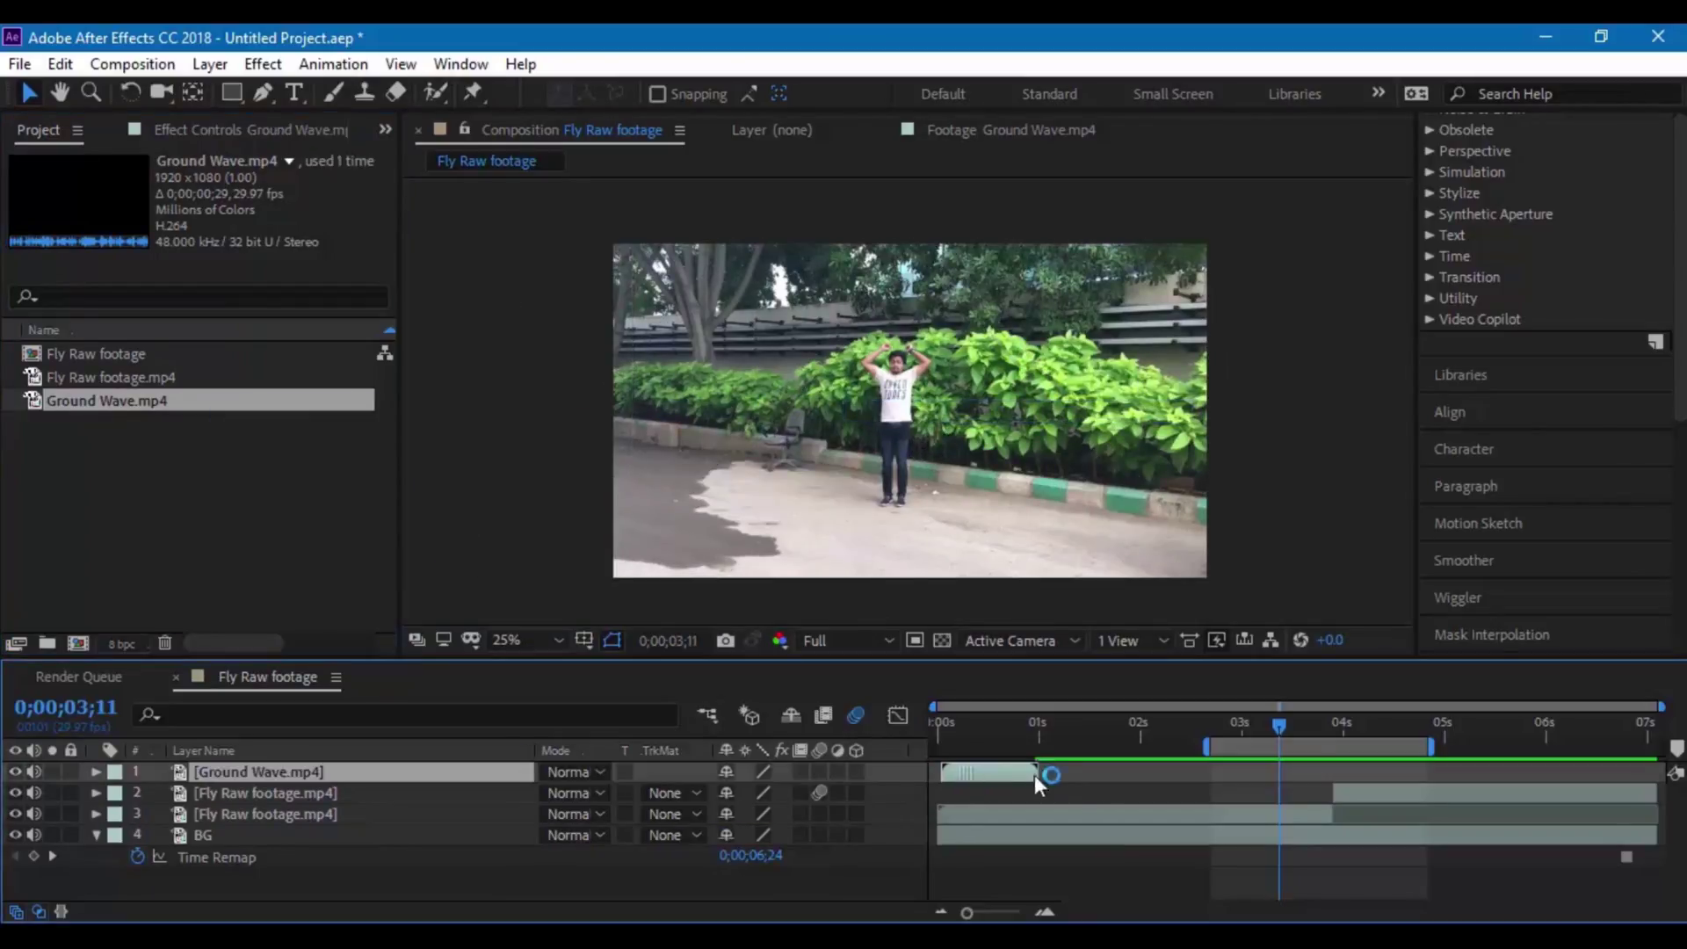
drag(1035, 775, 1309, 763)
click(573, 771)
click(660, 427)
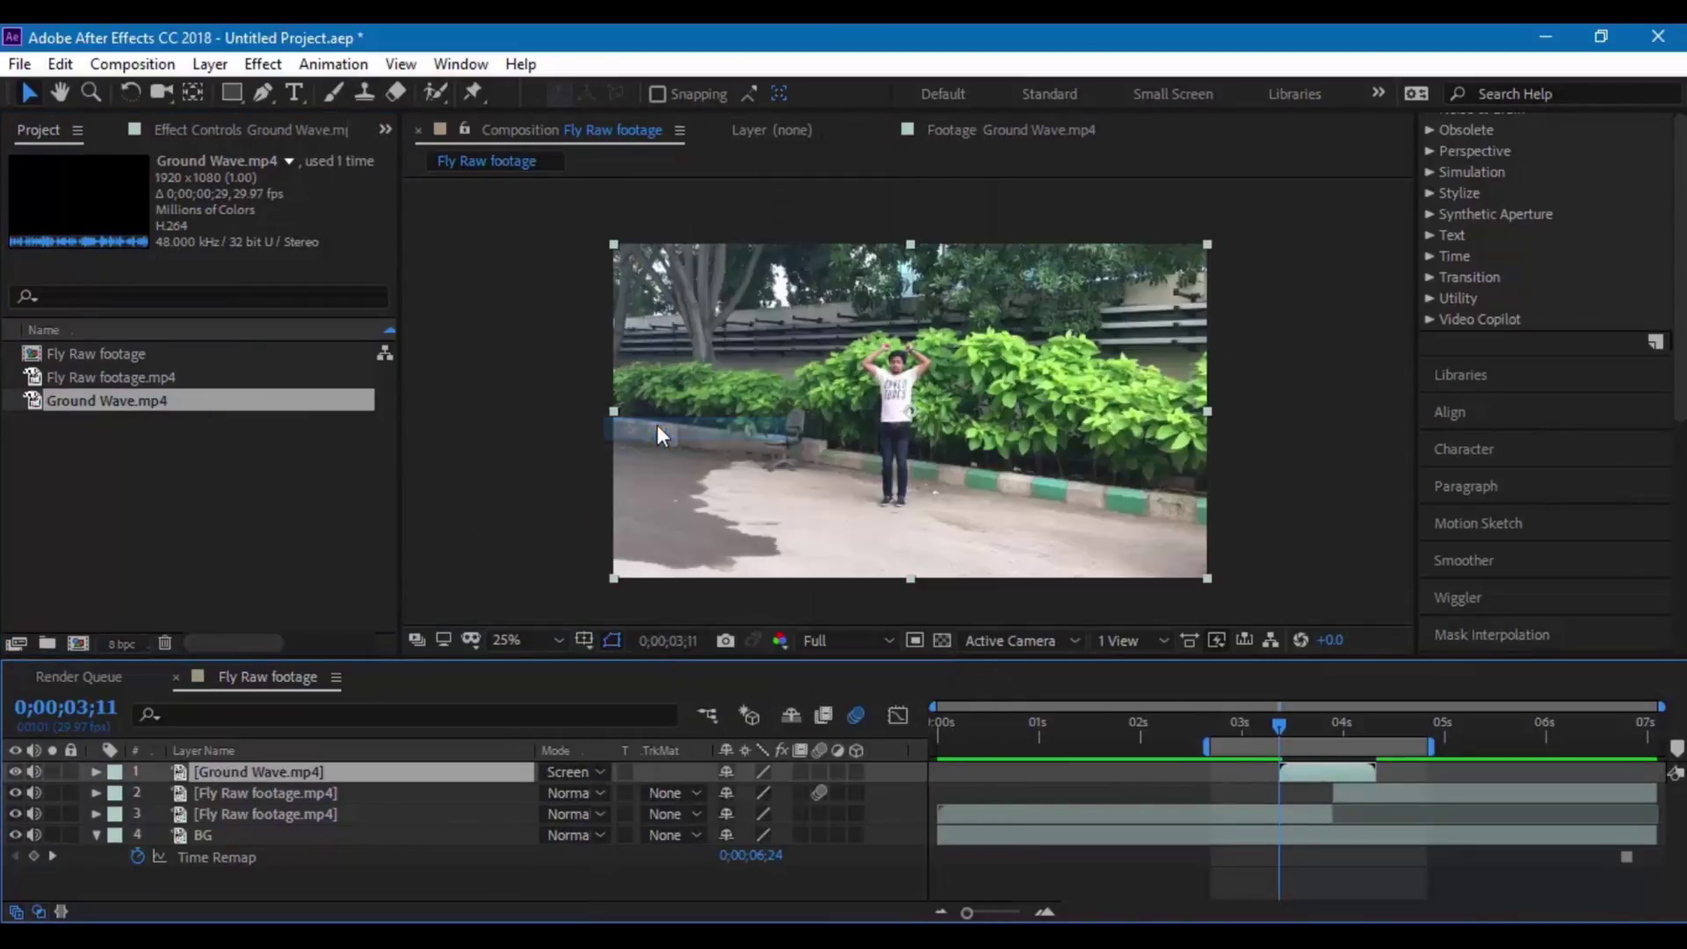
Make the Ground Wave layer 3D and set its X Rotation to 85°
click(856, 771)
key(r)
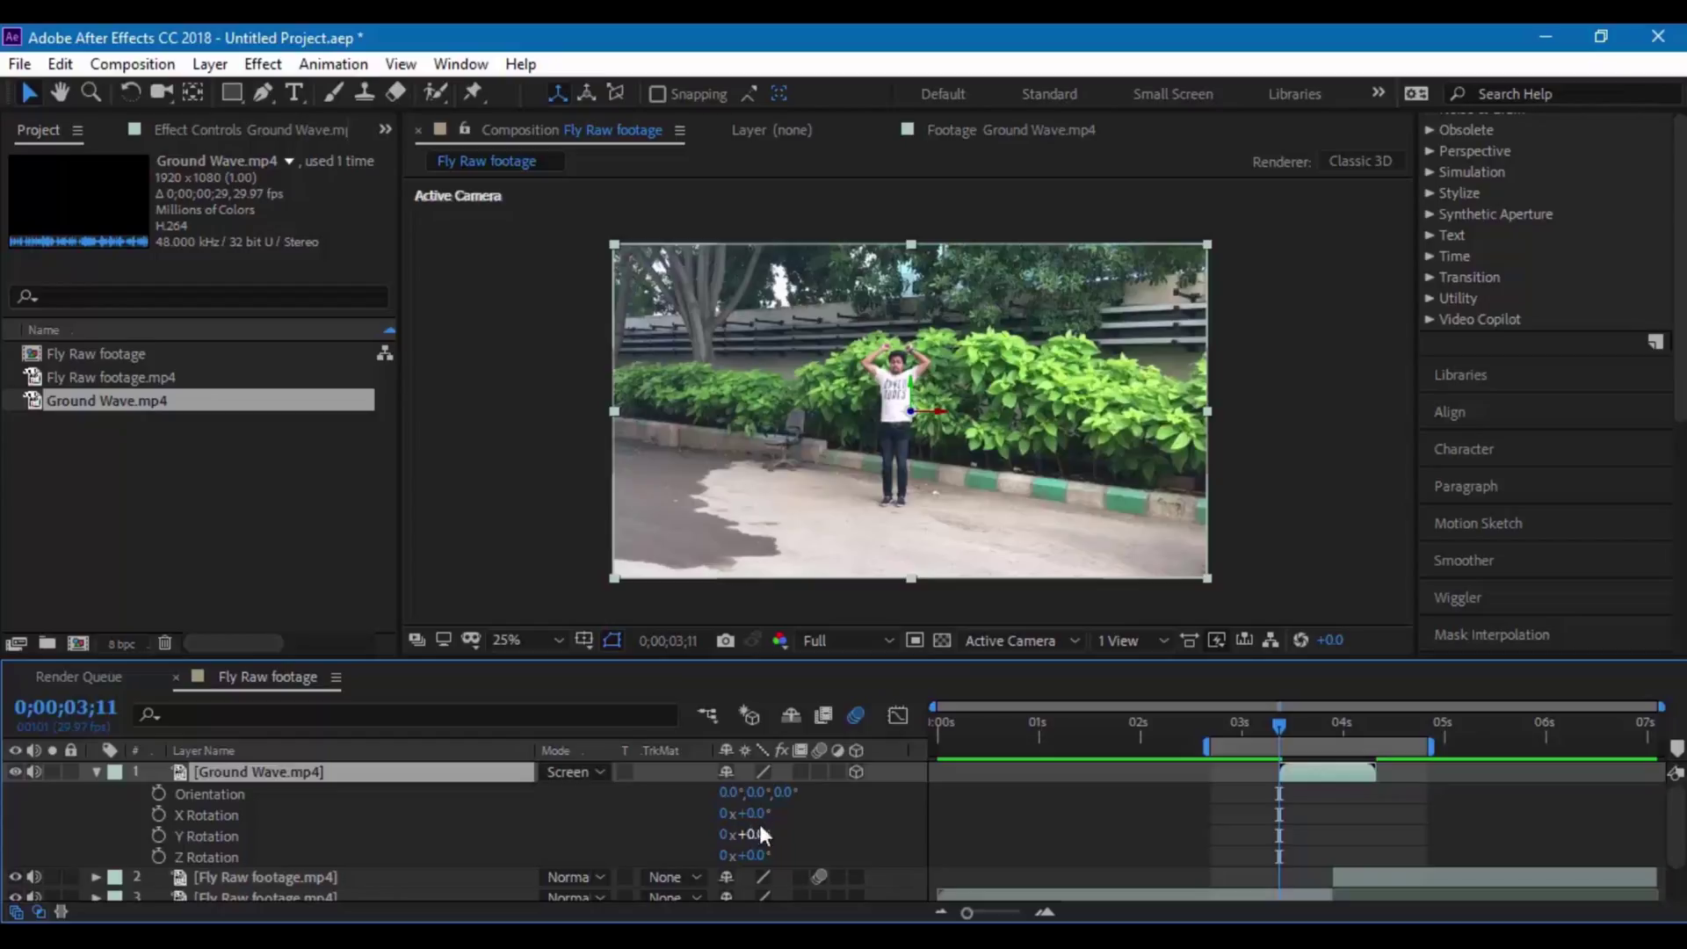
text(85)
key(Return)
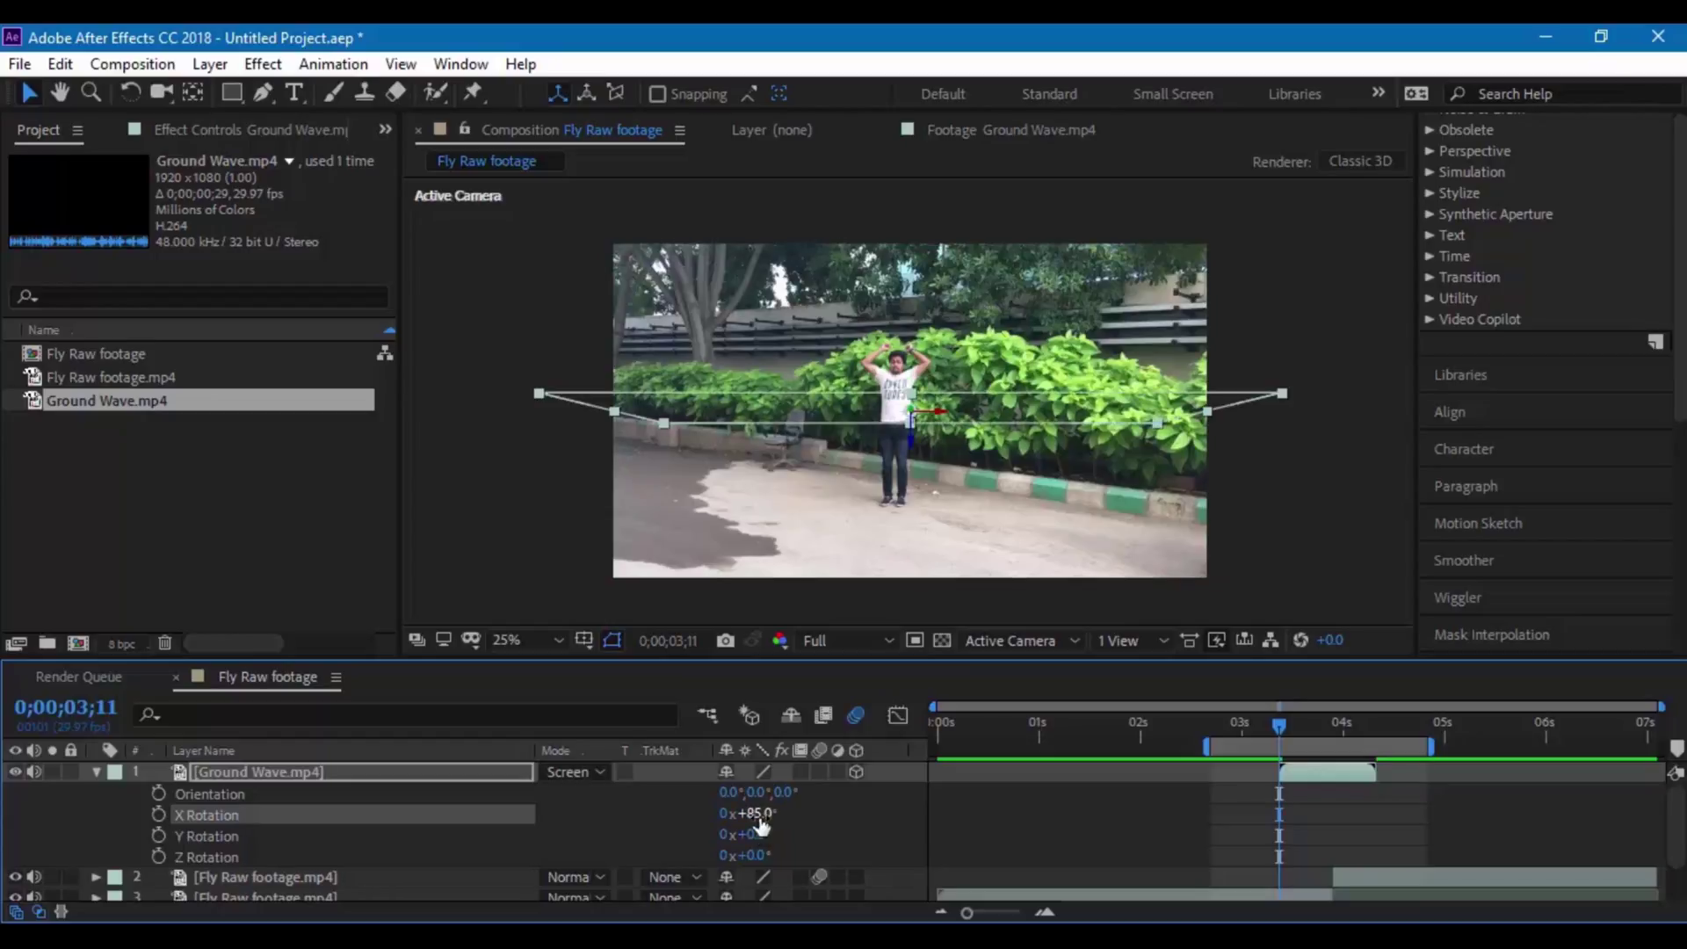
Move the Ground Wave down to the ground at the man's feet and set its X Rotation to 93°
drag(1034, 408, 1010, 513)
drag(1280, 725, 1295, 726)
key(space)
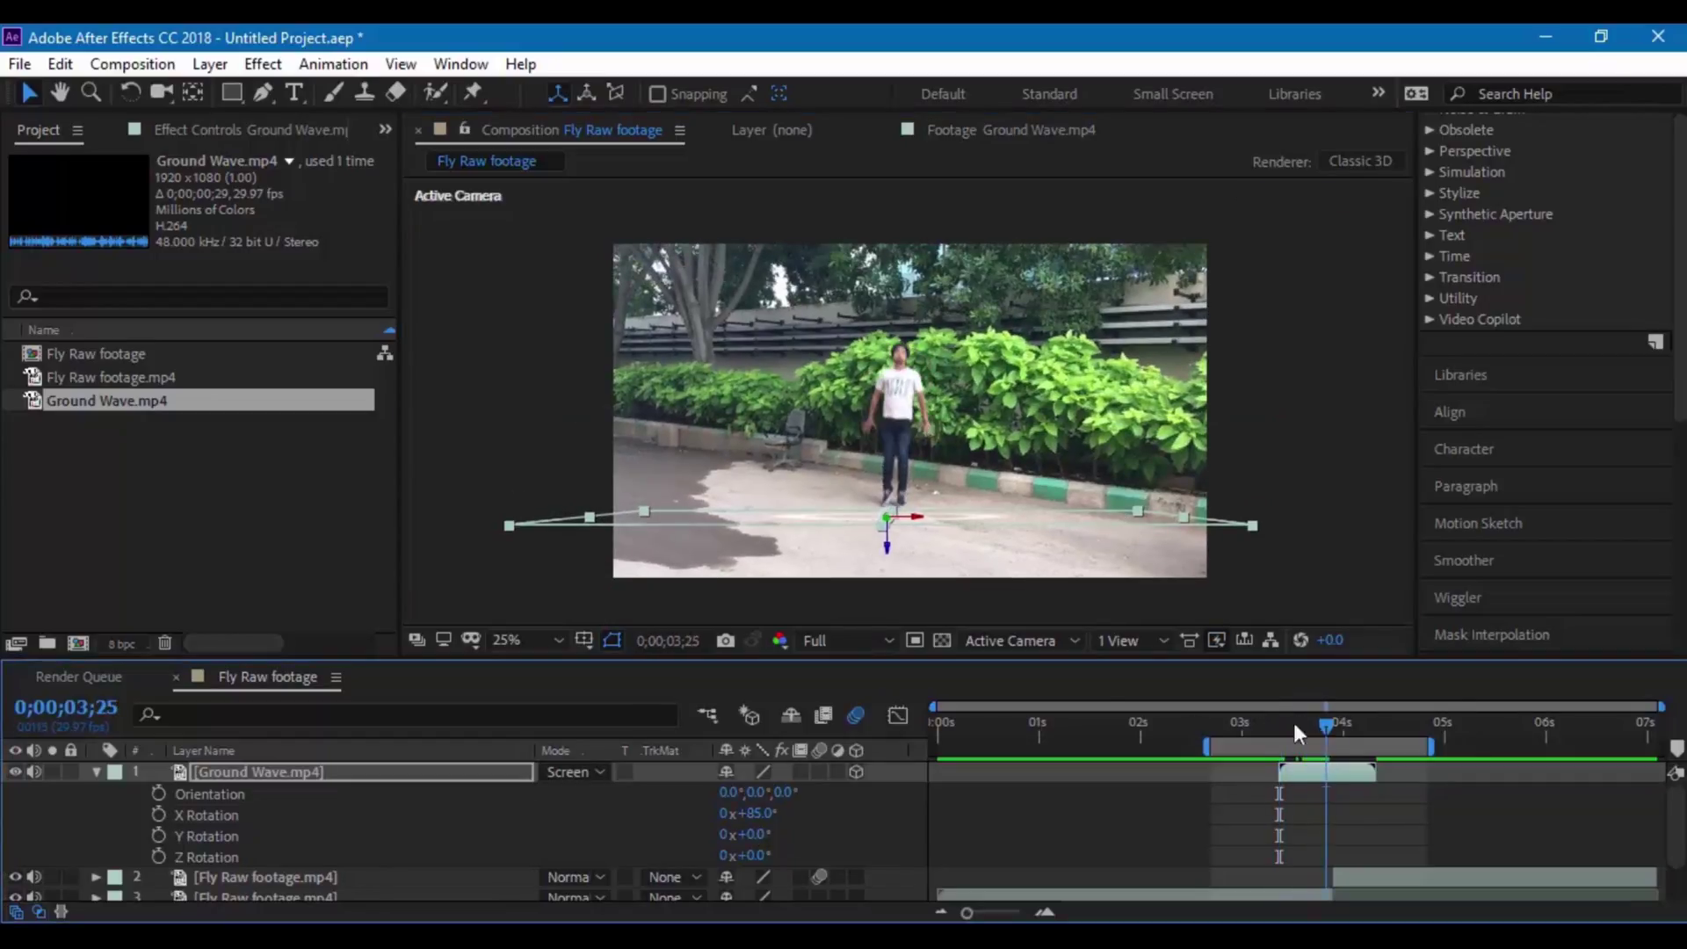
drag(757, 835, 761, 814)
key(ctrl+z)
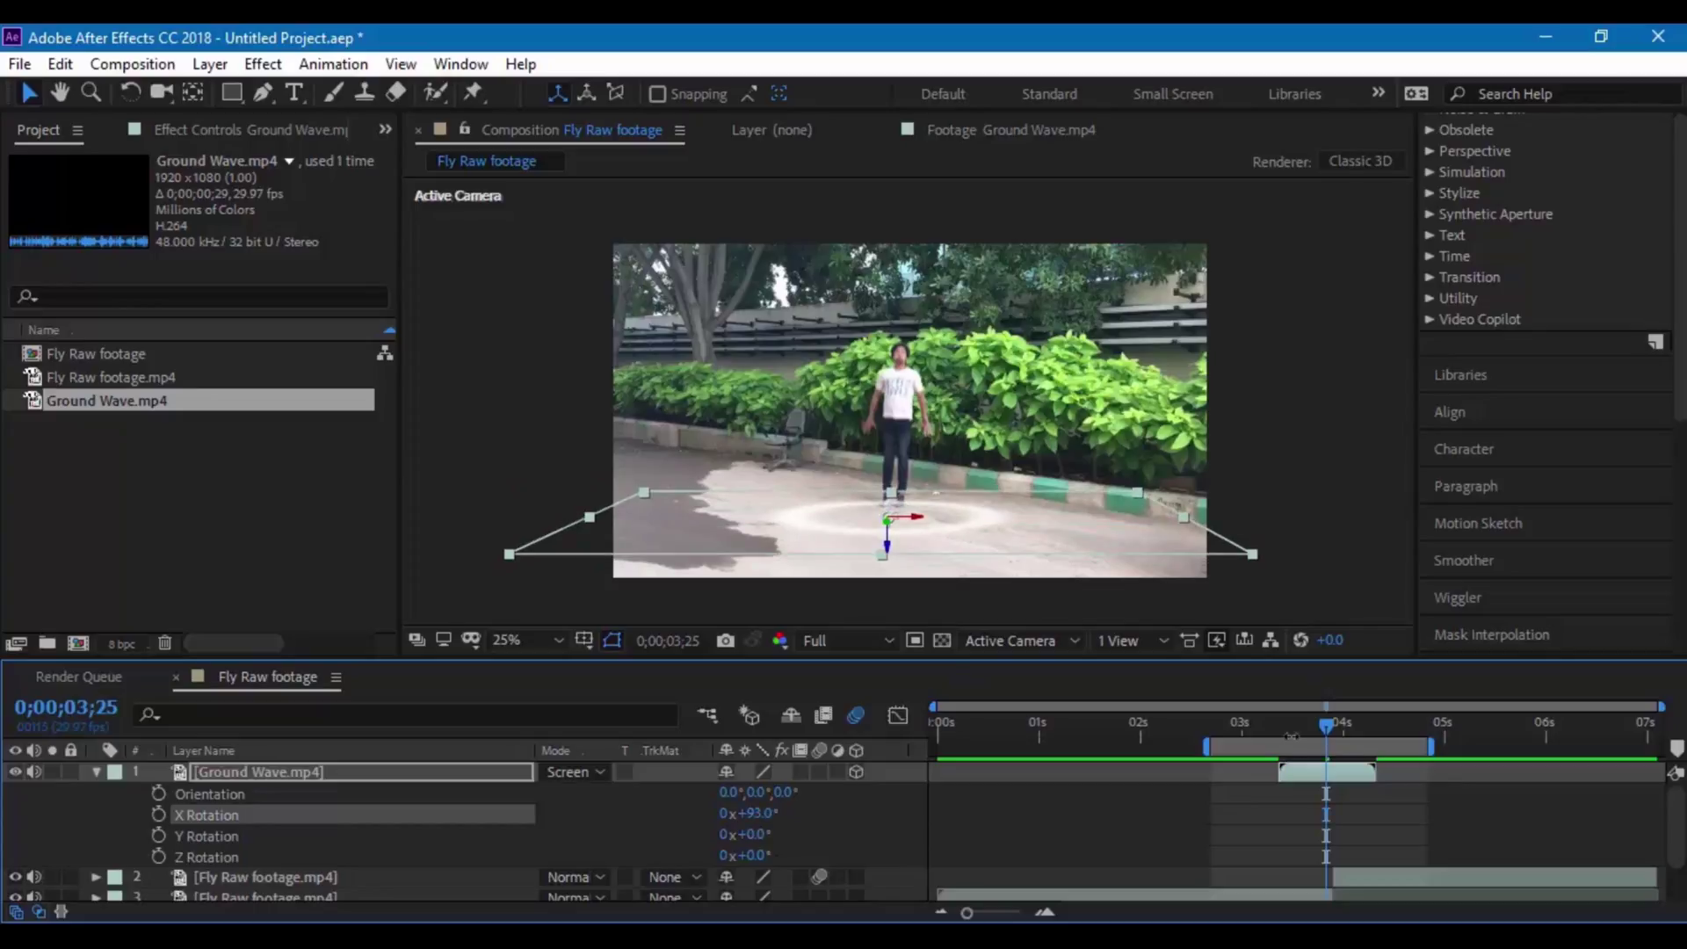
Shift the Ground Wave layer to start at about 0;00;03;21, adjust its placement under the man's feet, and preview the takeoff
click(1289, 725)
drag(1338, 775, 1365, 777)
drag(1336, 728, 1353, 724)
key(bracketleft)
drag(1041, 536, 1051, 526)
drag(1363, 773, 1350, 773)
mouse_move(1350, 729)
mouse_down()
mouse_move(1332, 733)
mouse_move(1353, 729)
mouse_up()
click(1311, 584)
click(1312, 724)
key(space)
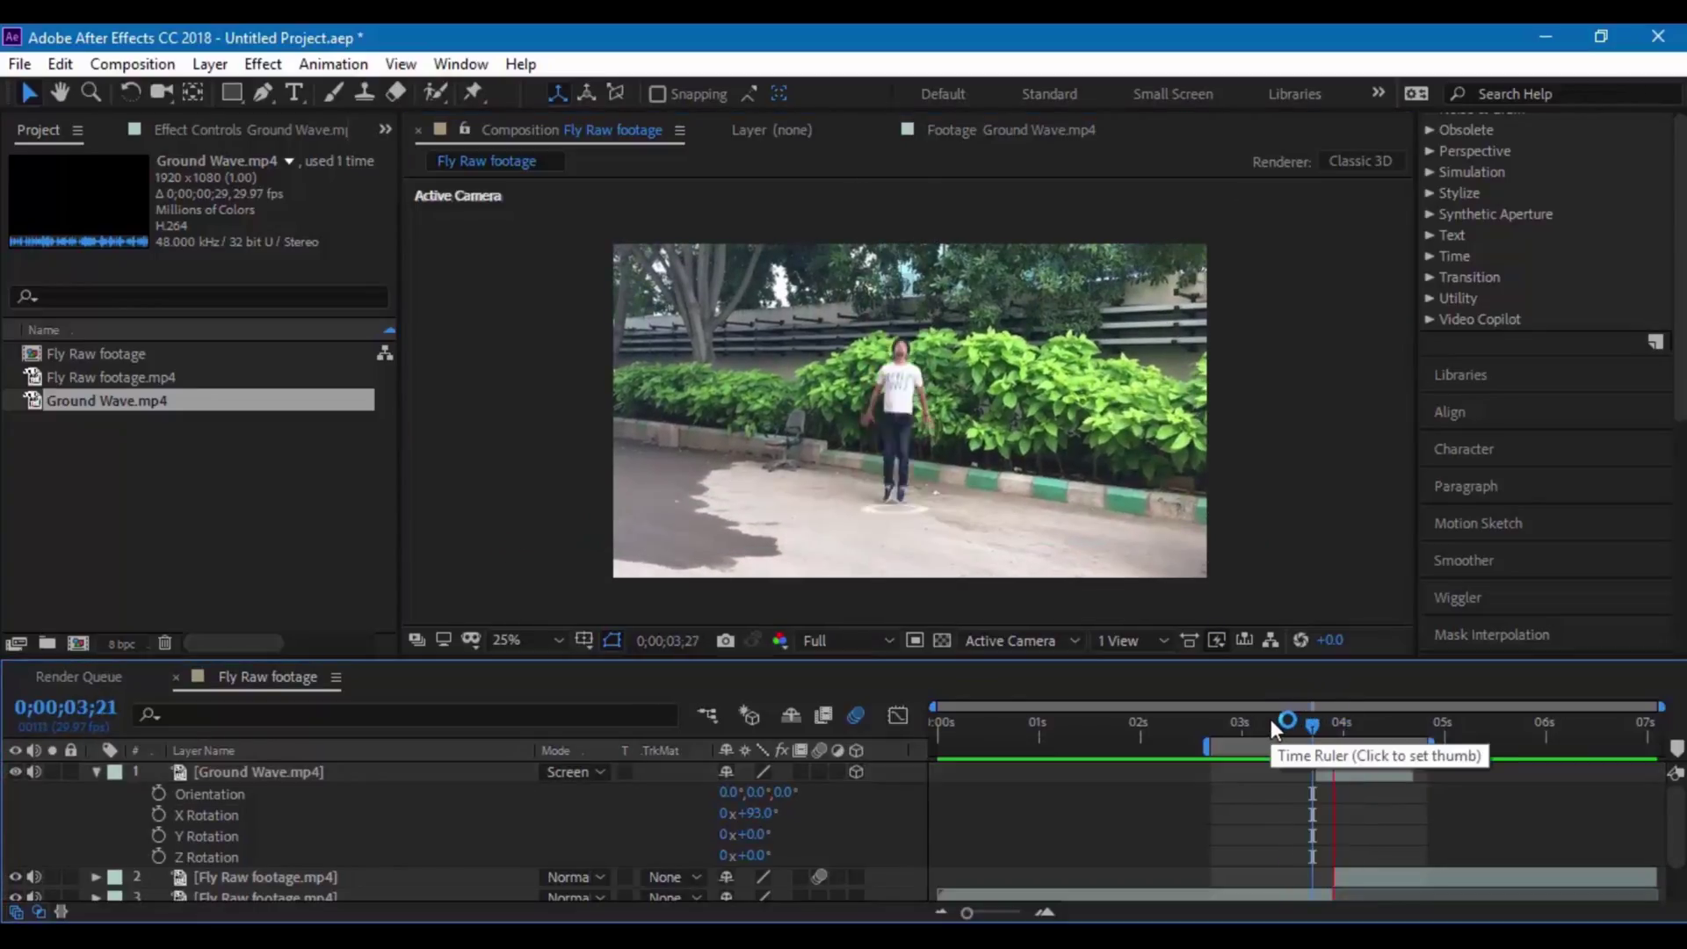